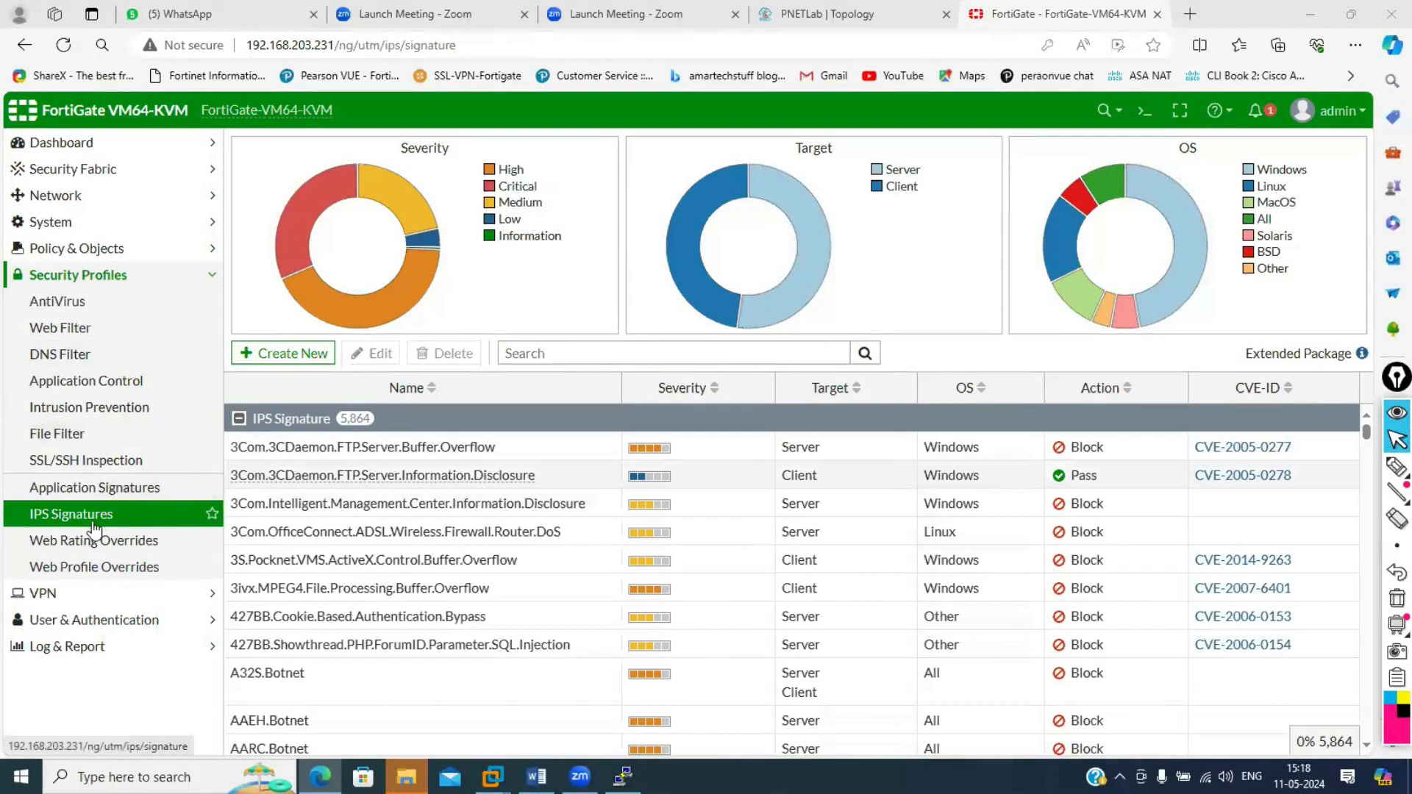
Open the test-blcok firewall policy for editing and enable IPS among its security profiles.
left_click(93, 523)
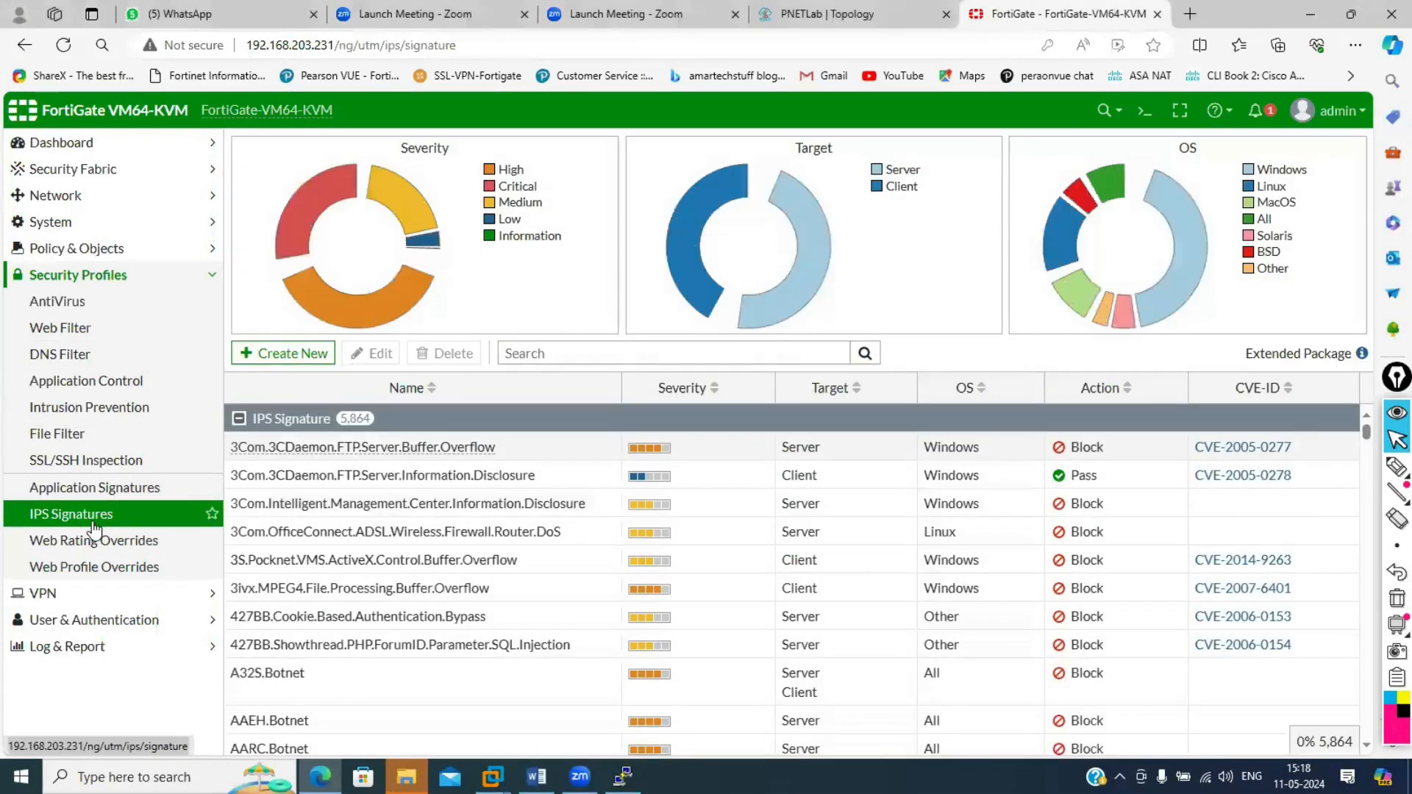
left_click(181, 247)
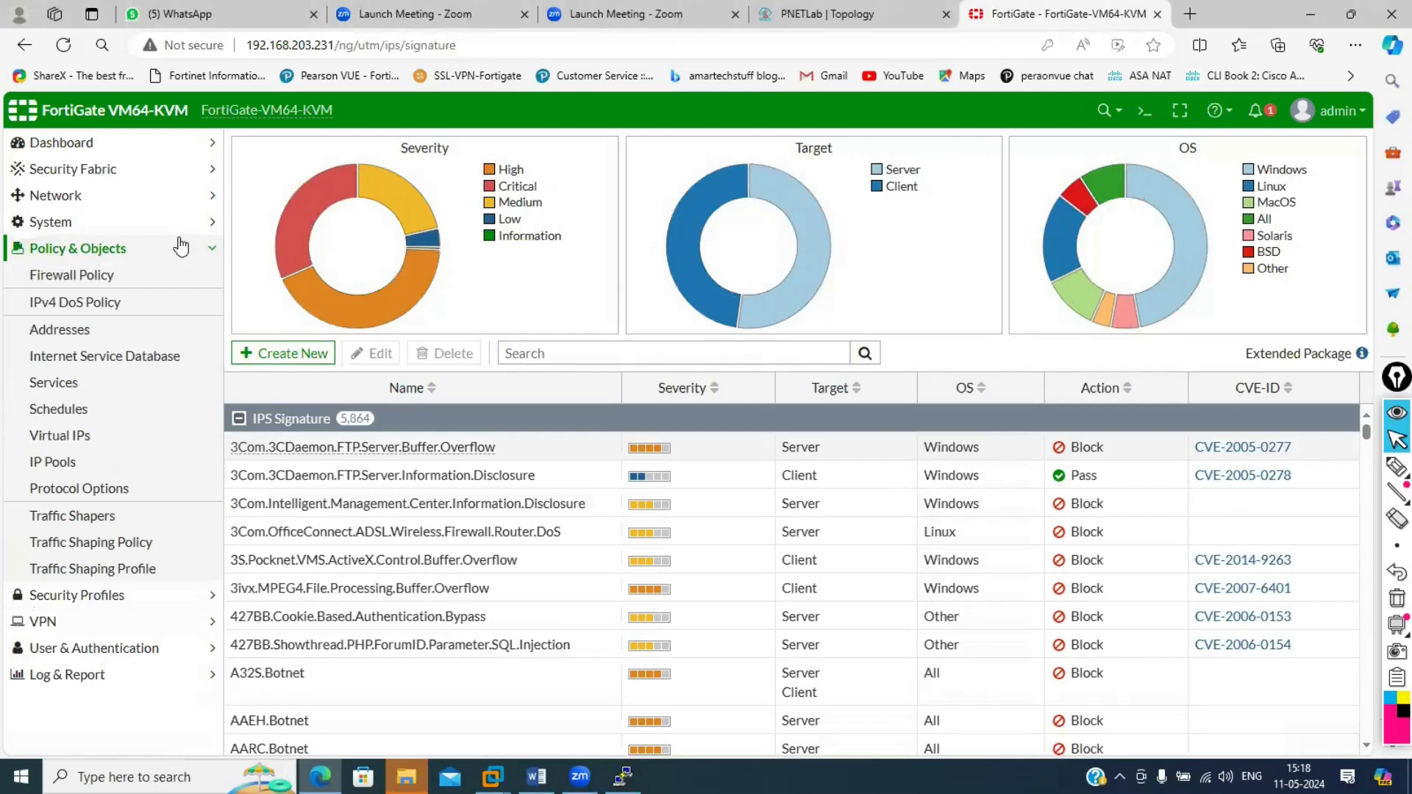
left_click(103, 277)
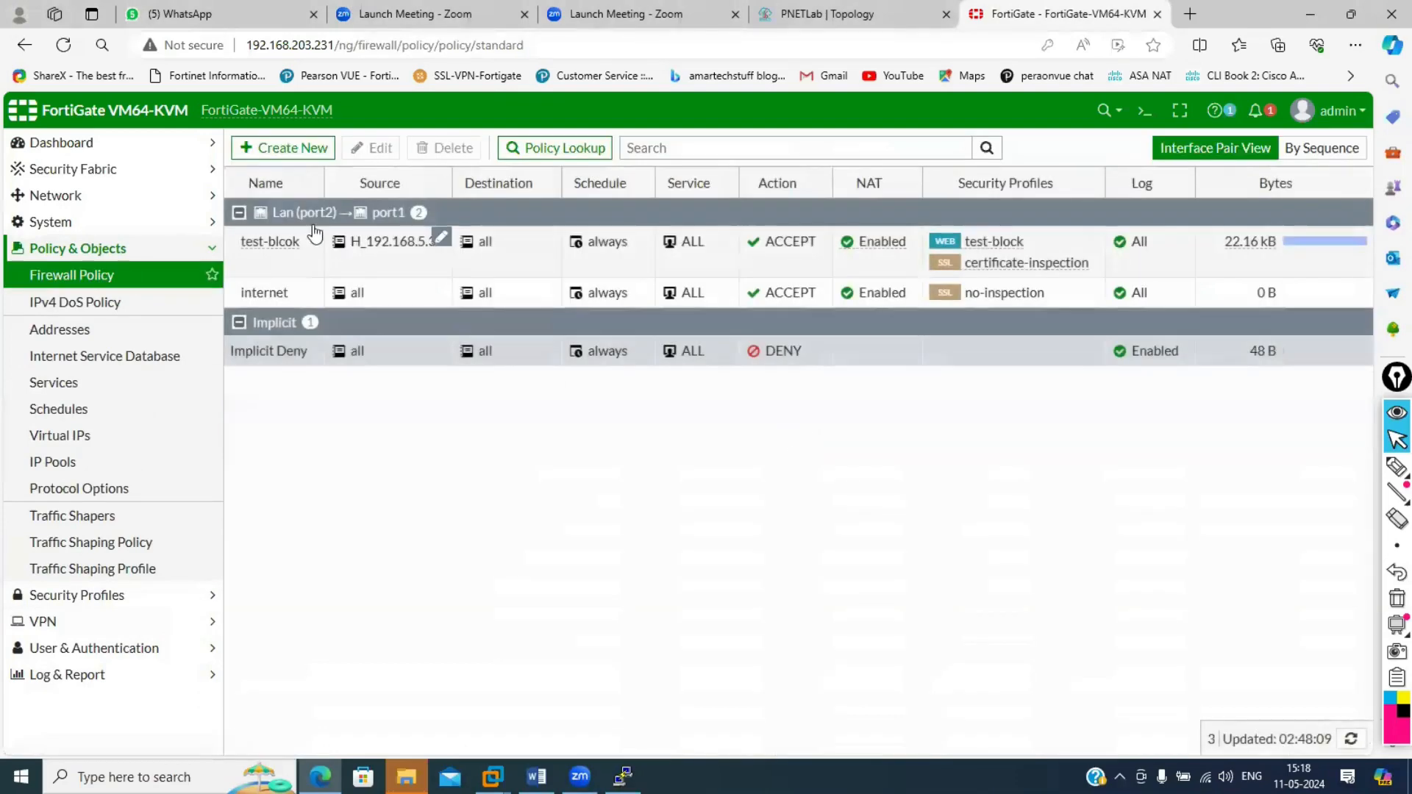
double_click(267, 265)
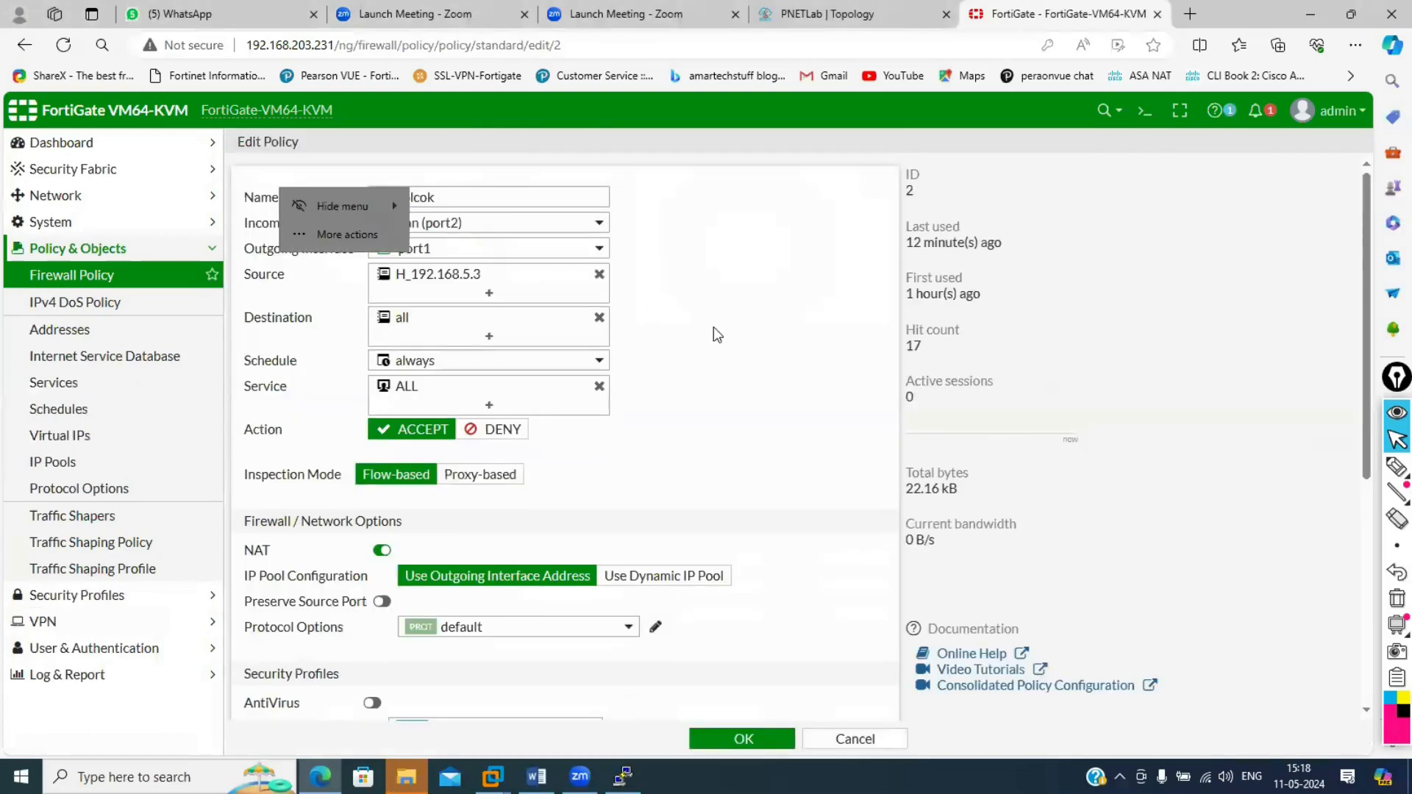
scroll(753, 361, "down", 5)
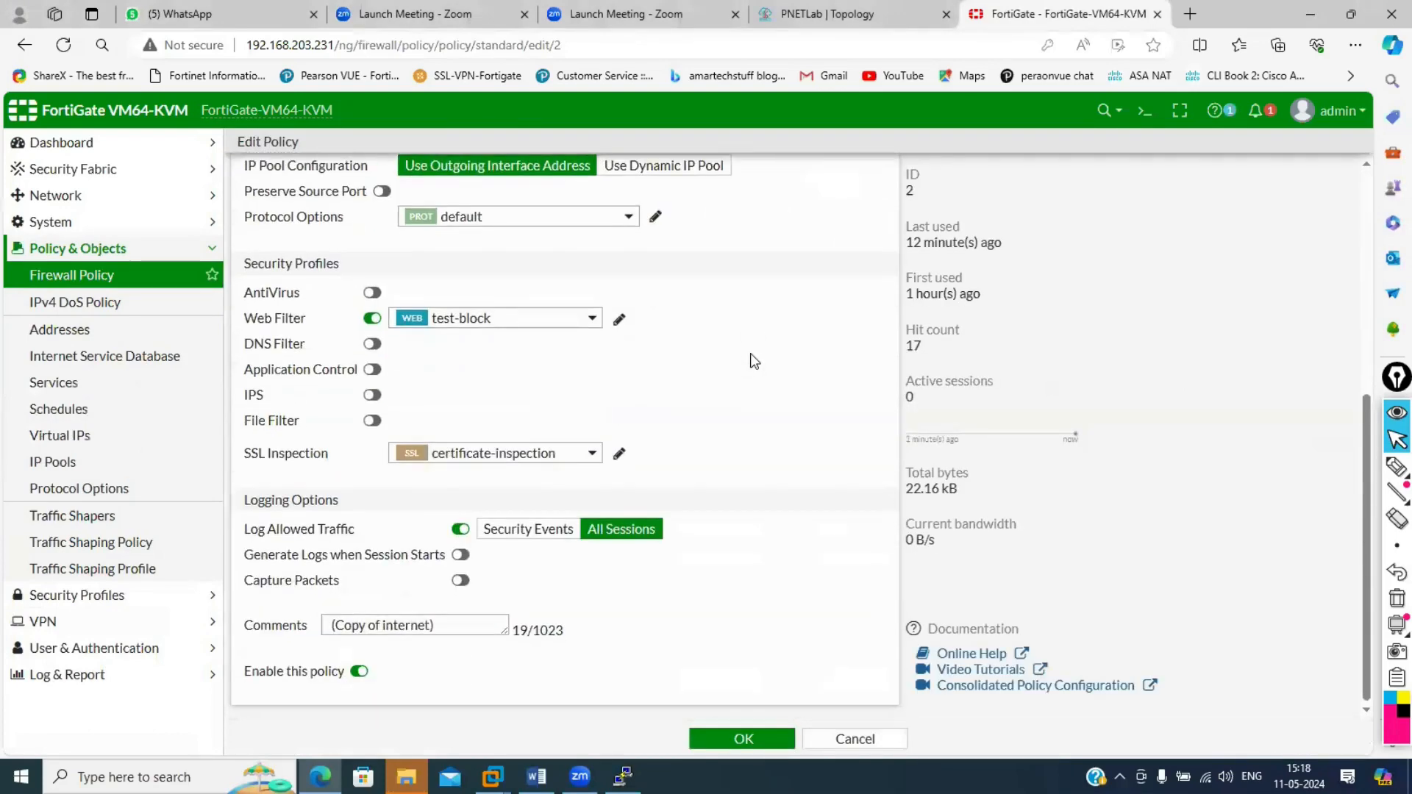
left_click(380, 401)
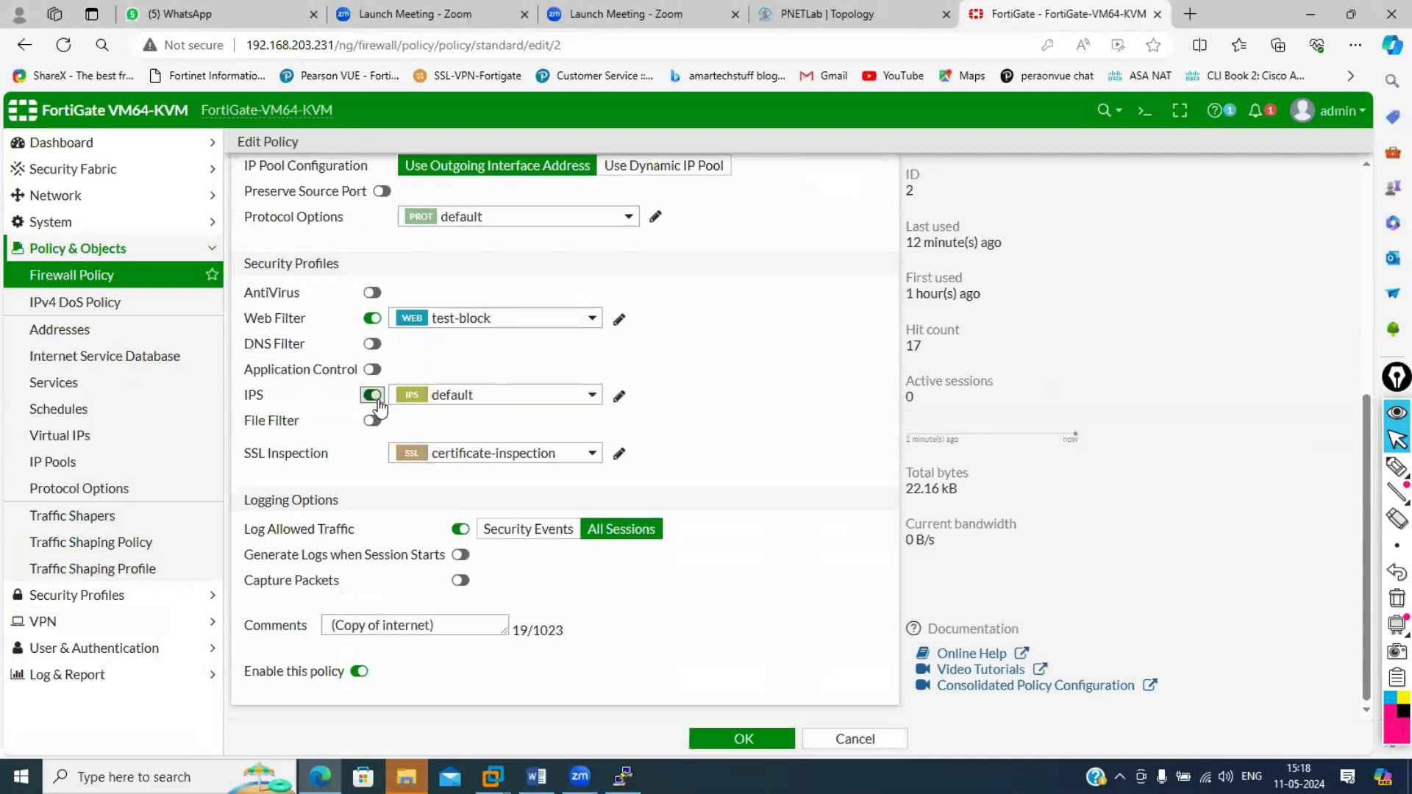
Try the all_default and protect_client IPS sensors in the policy, ending with all_default selected.
left_click(477, 397)
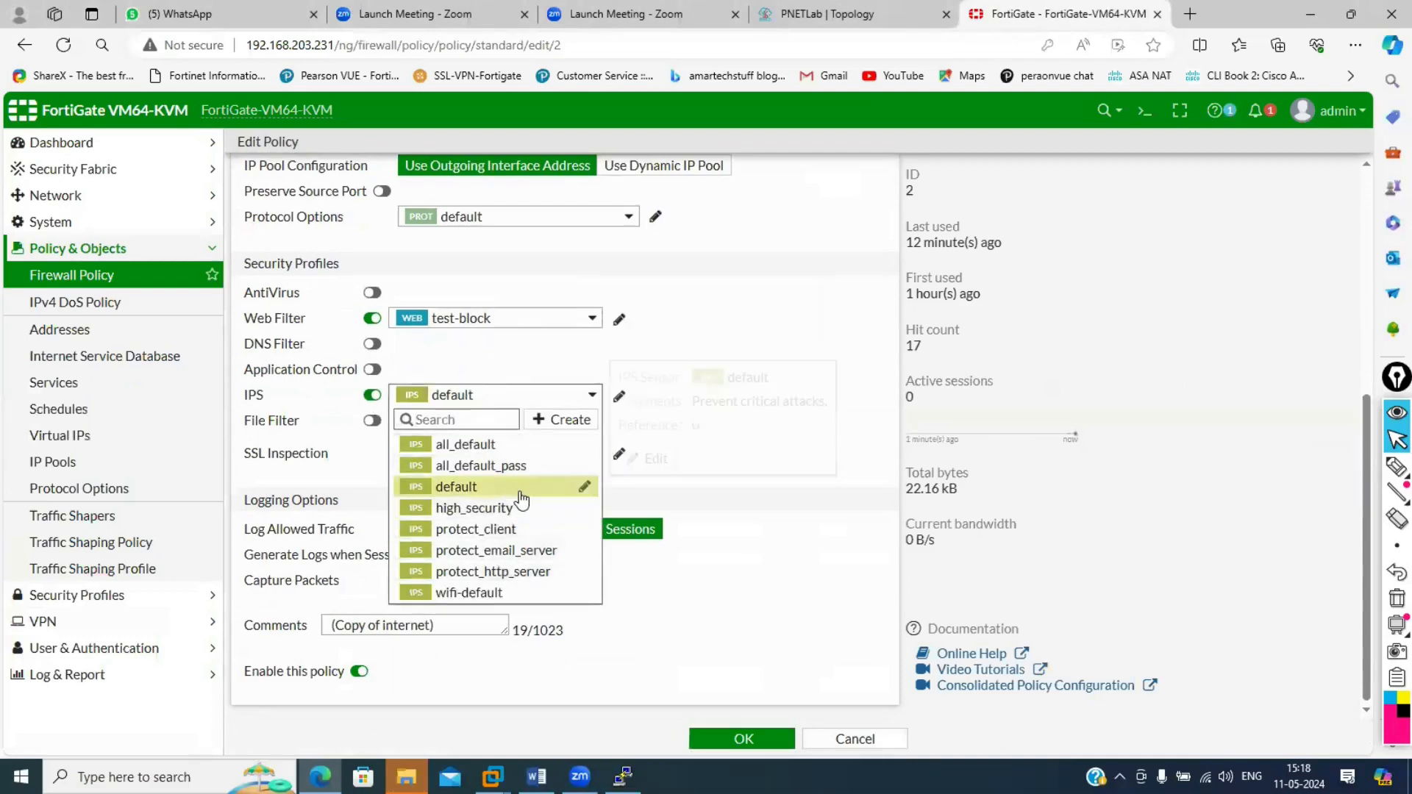
mouse_move(521, 500)
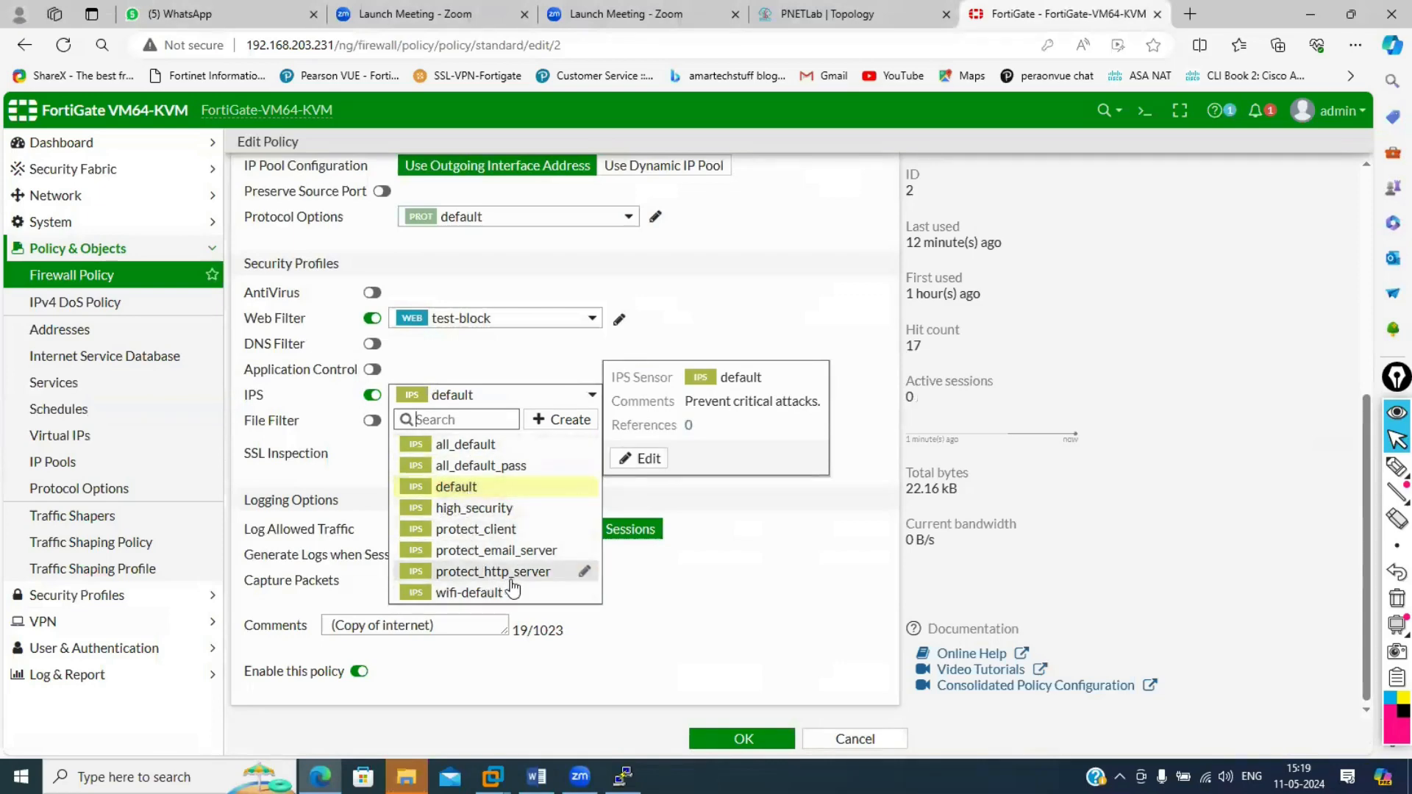
left_click(503, 446)
left_click(506, 403)
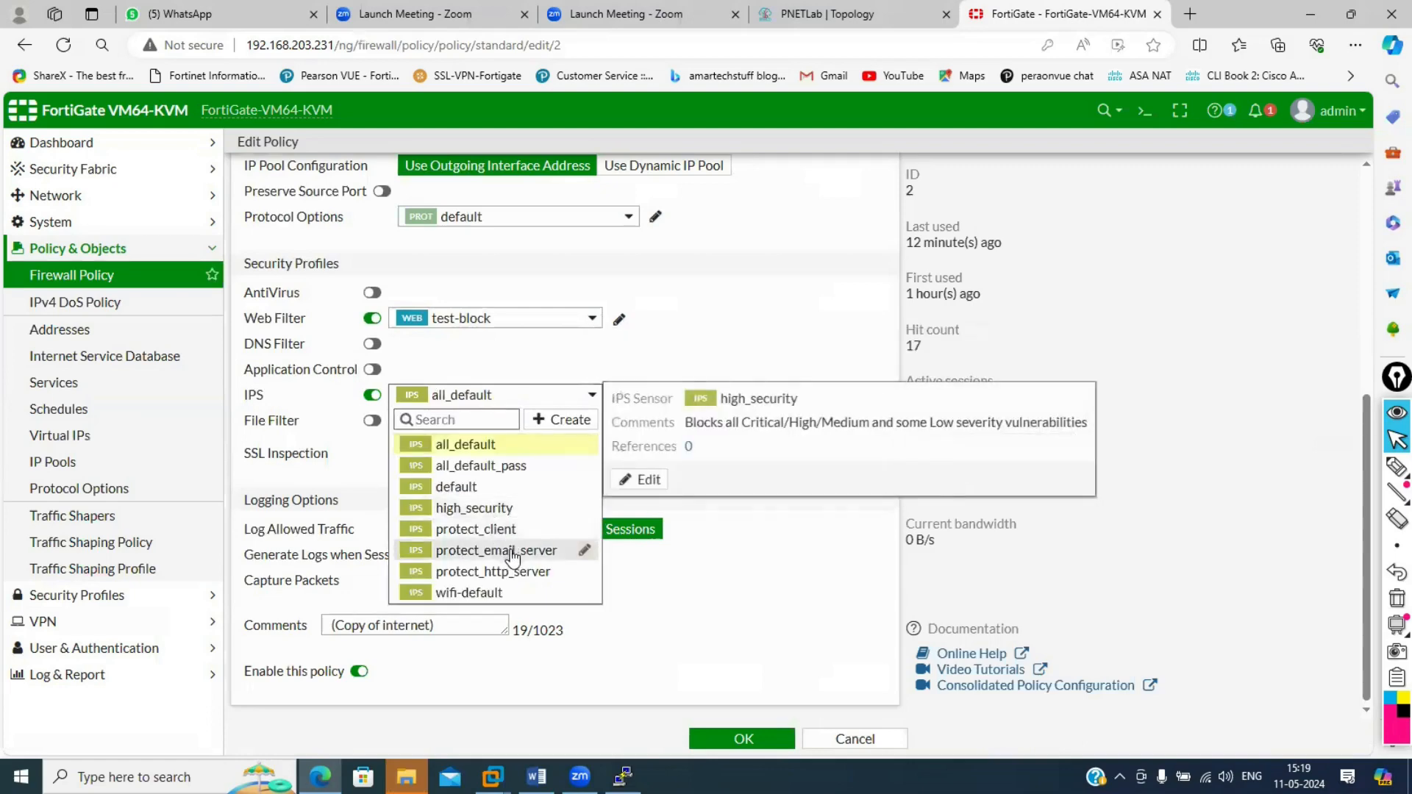
left_click(457, 537)
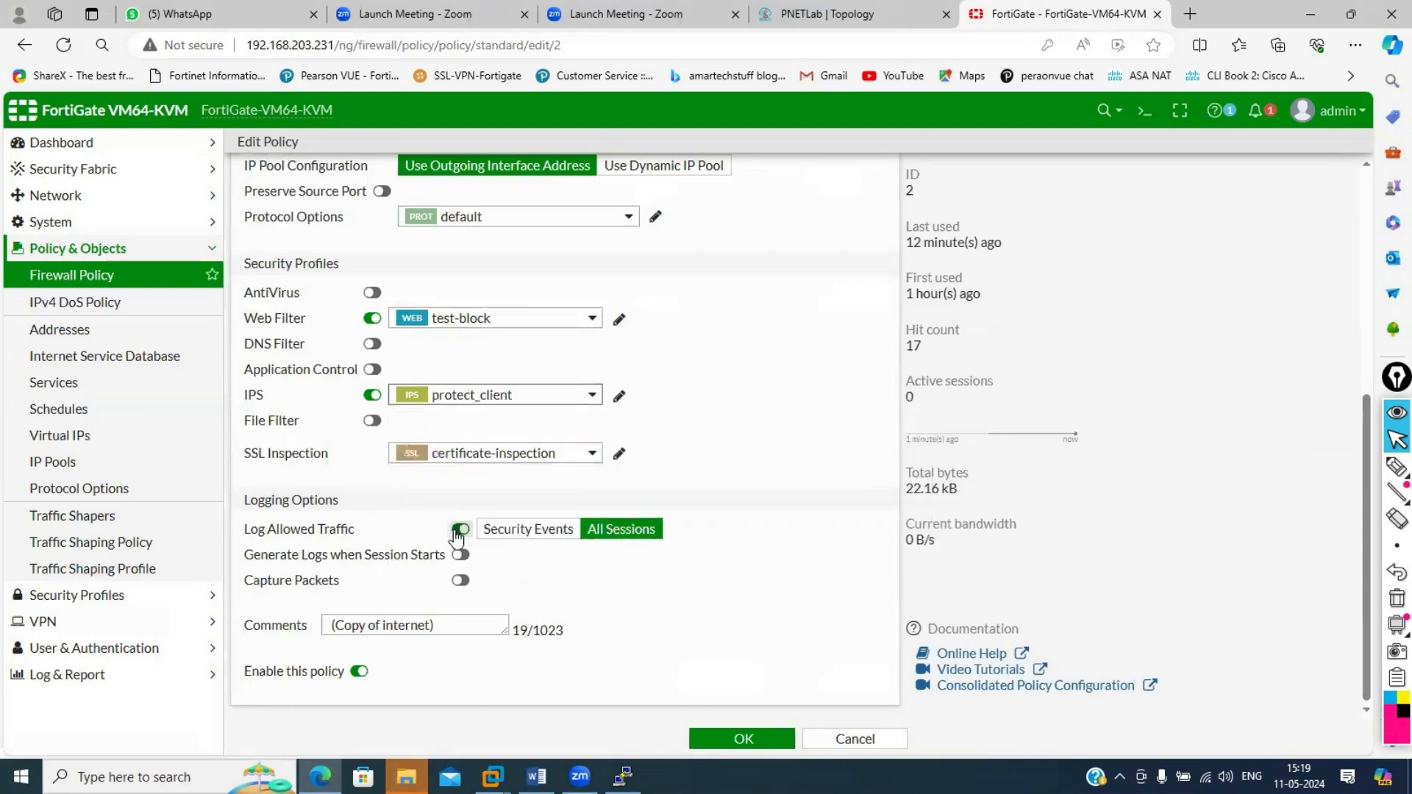
left_click(483, 400)
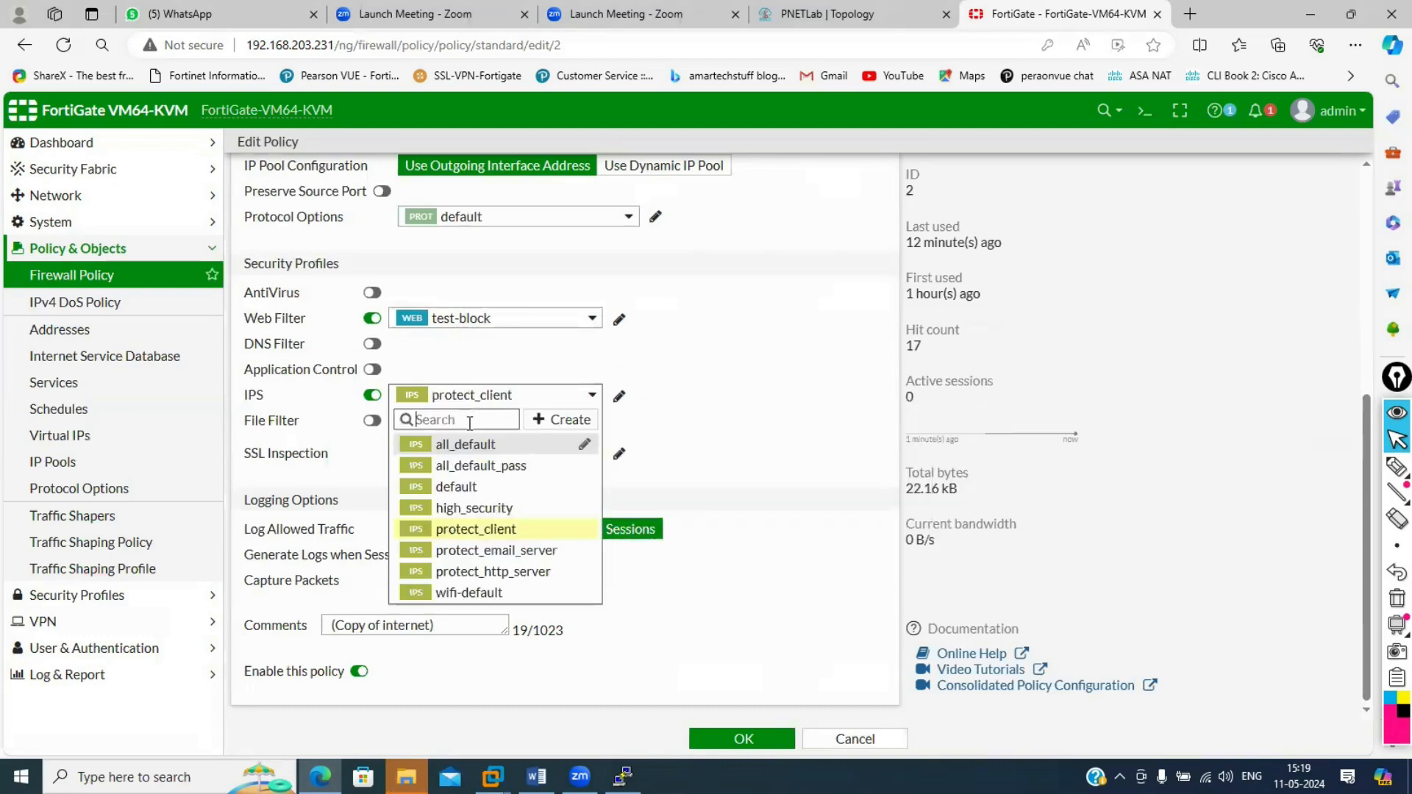
left_click(449, 445)
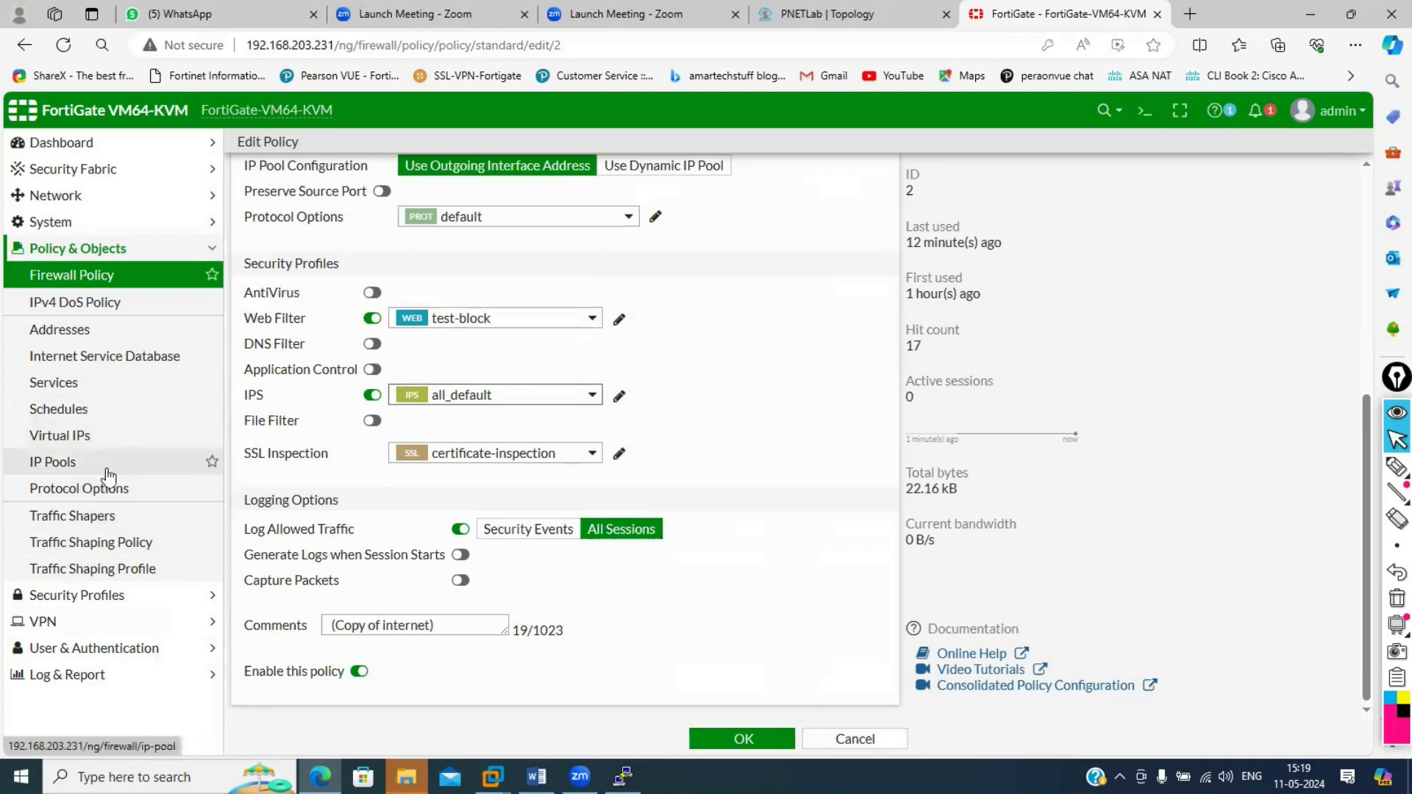
Examine the IPS signatures list, including each signature's severity, target, OS and action.
left_click(168, 597)
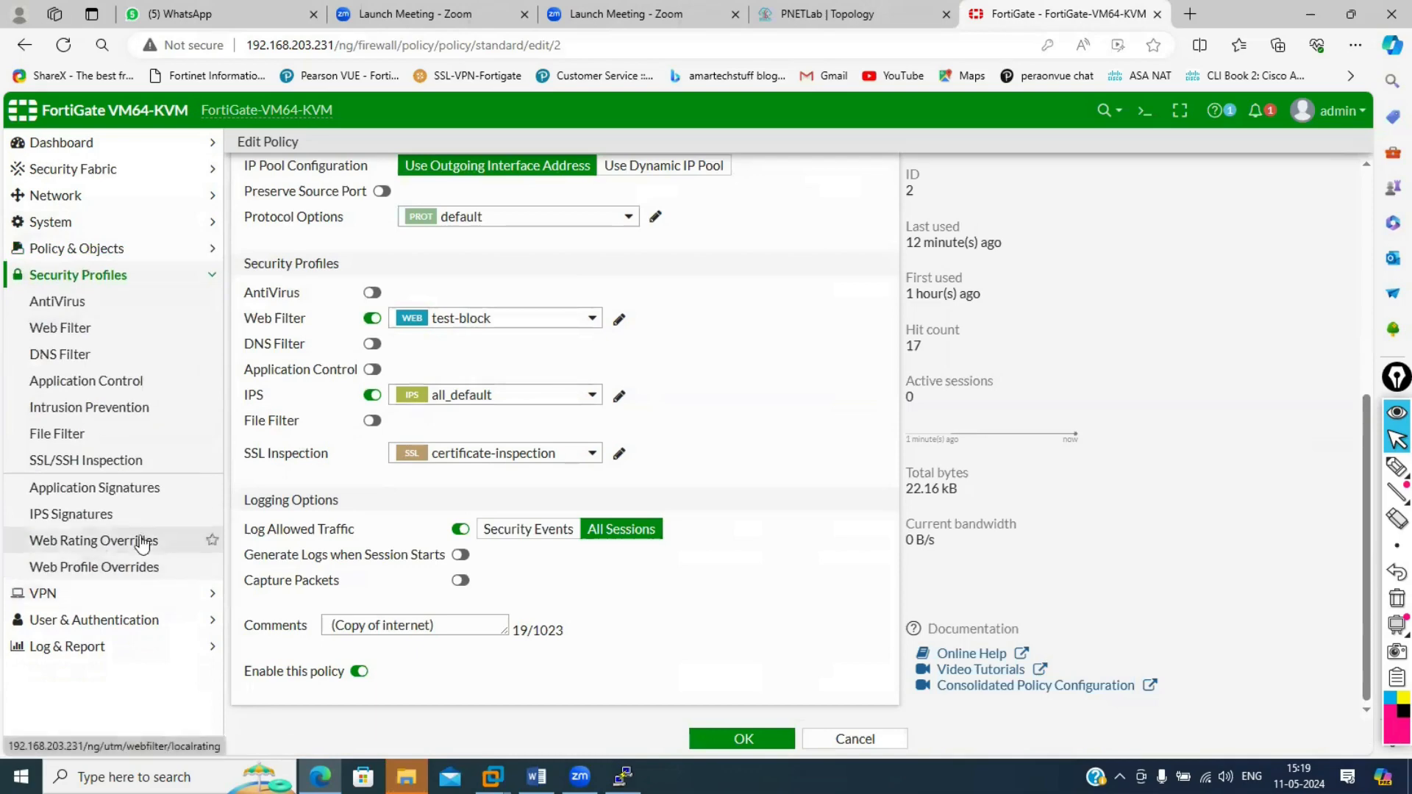
left_click(110, 517)
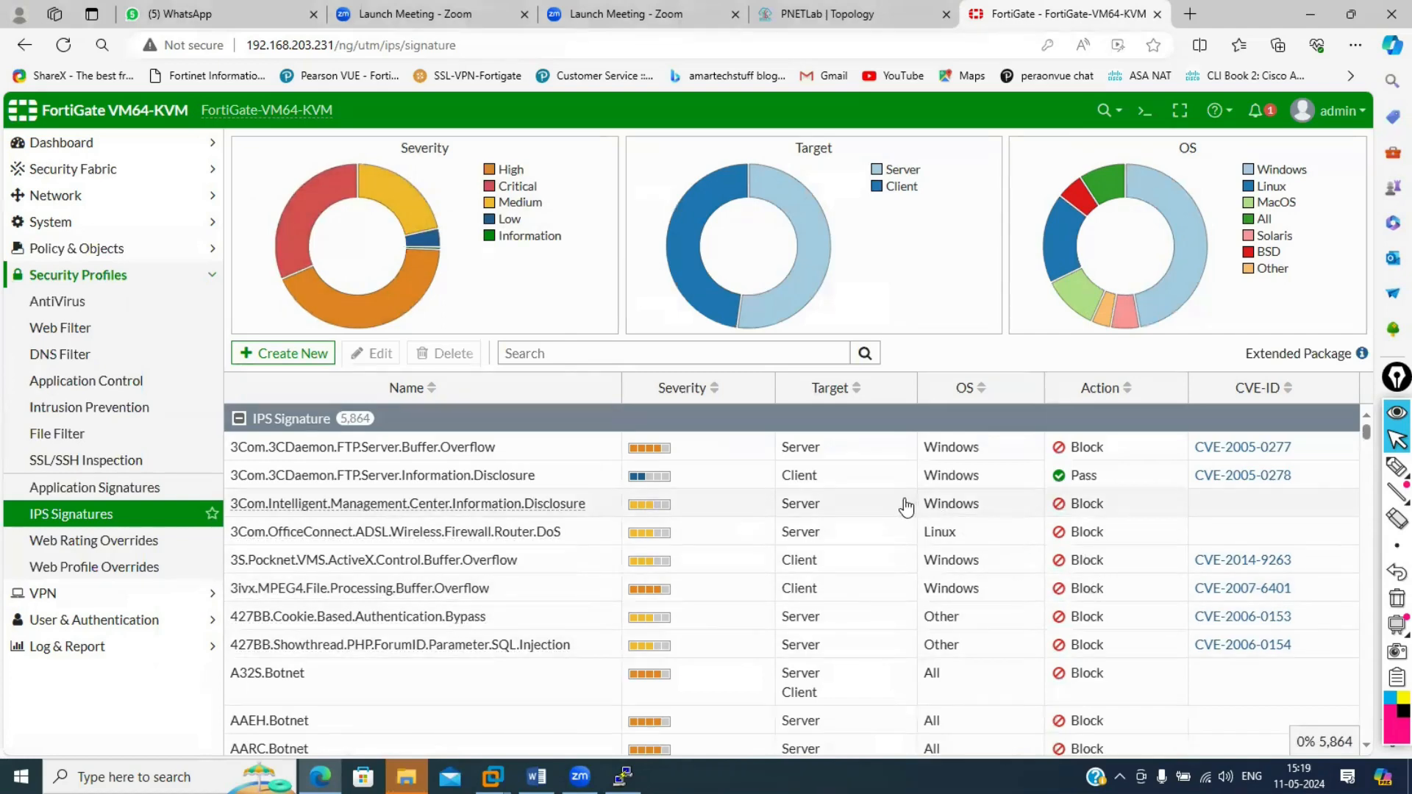
scroll(600, 599, "down", 6)
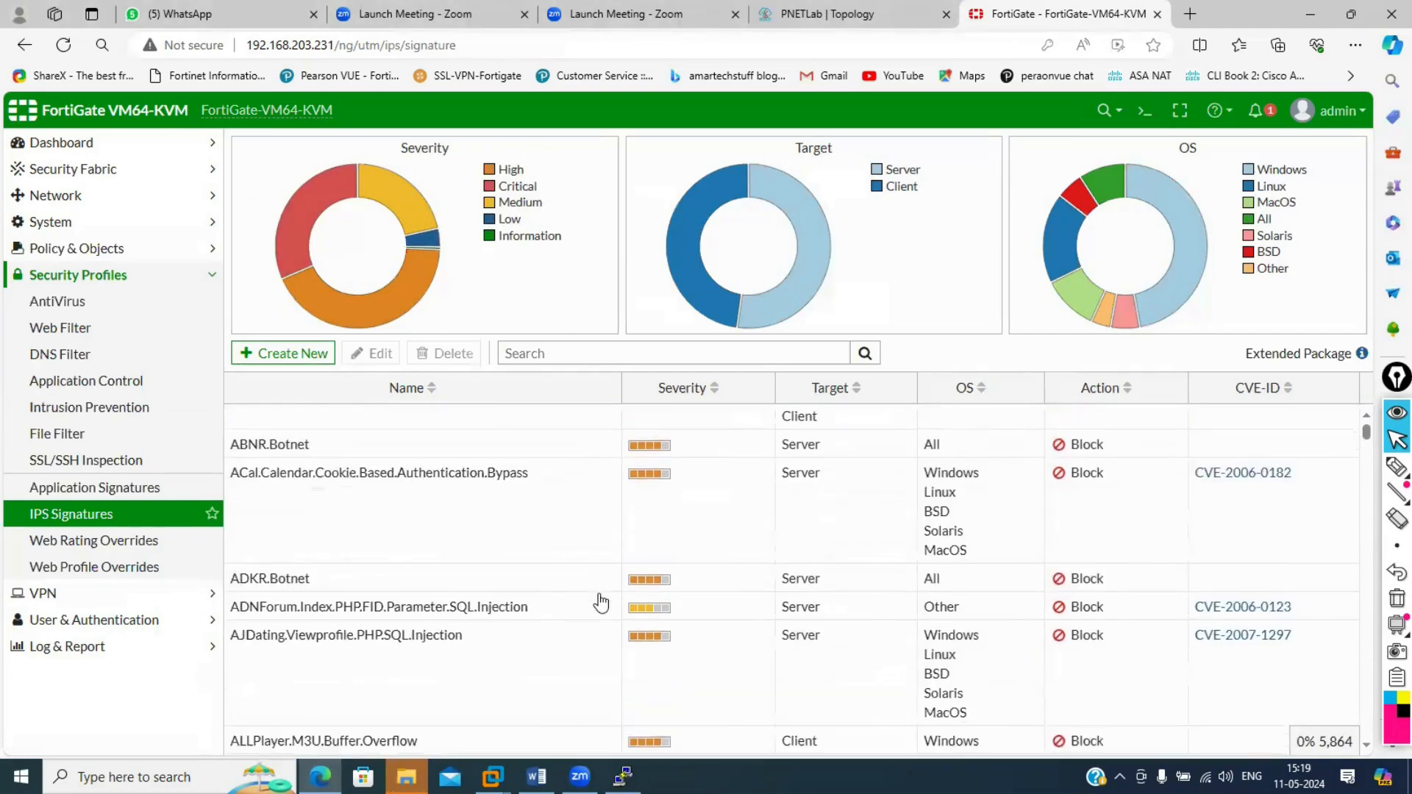
scroll(600, 602, "down", 10)
scroll(600, 602, "up", 3)
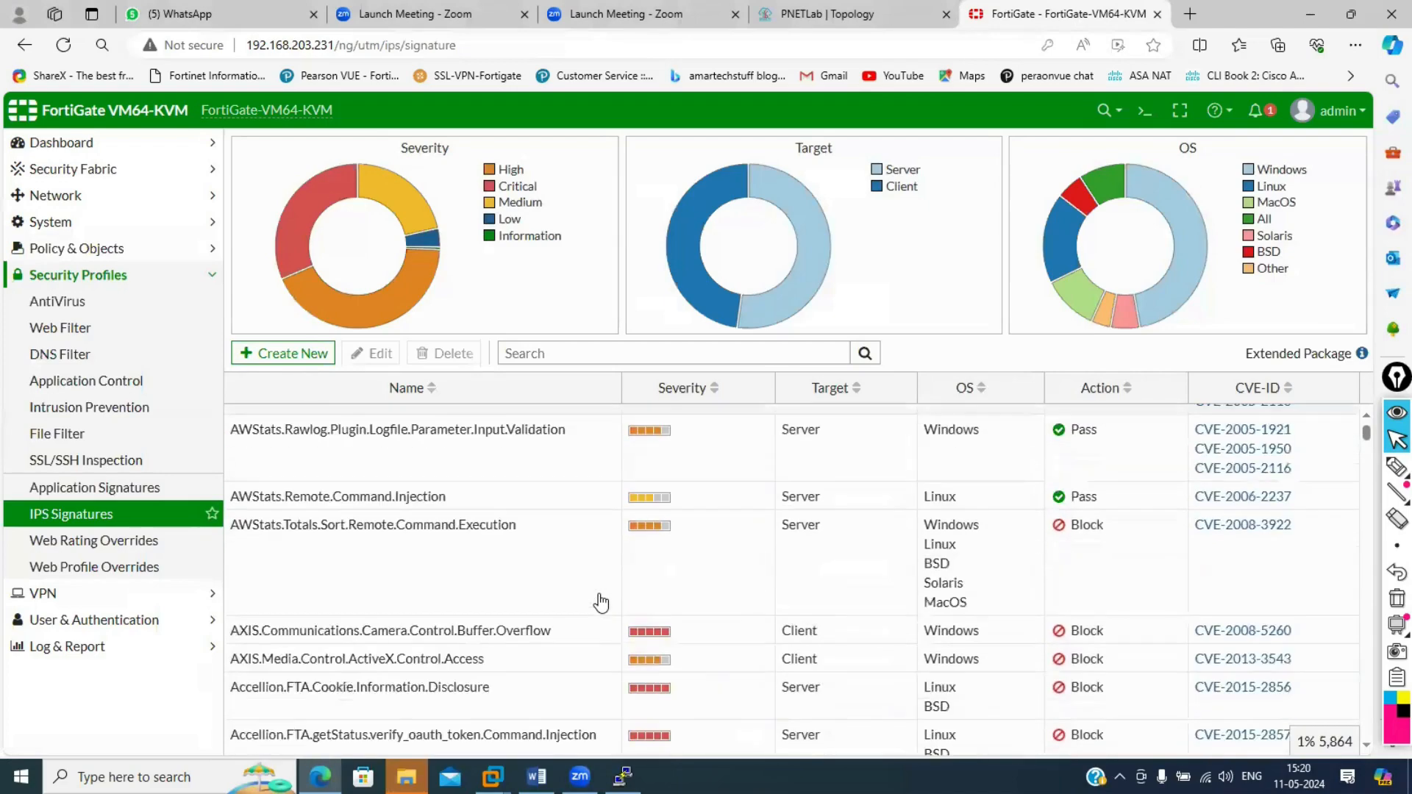
scroll(599, 599, "up", 10)
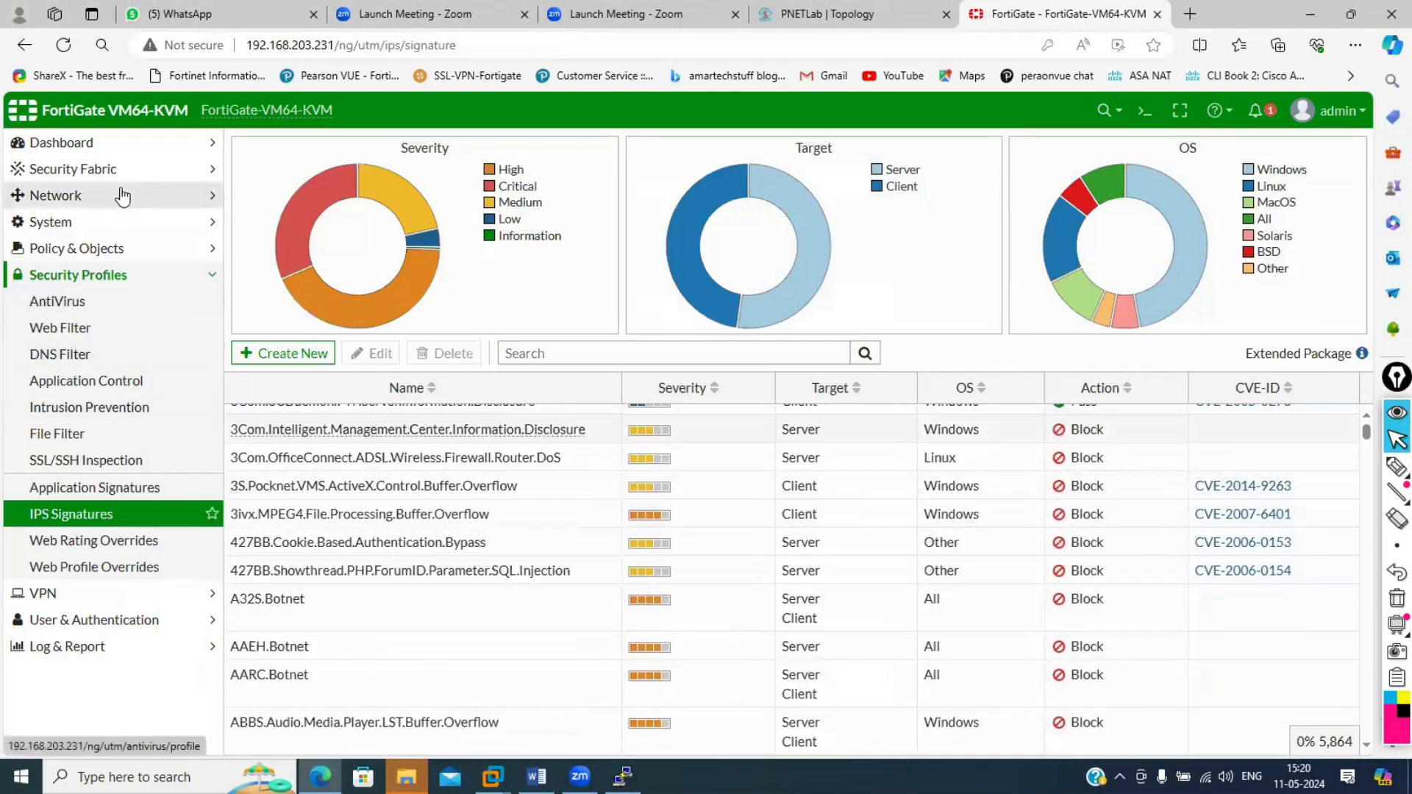
Reopen the test-blcok firewall policy and enable its IPS security profile again.
left_click(129, 248)
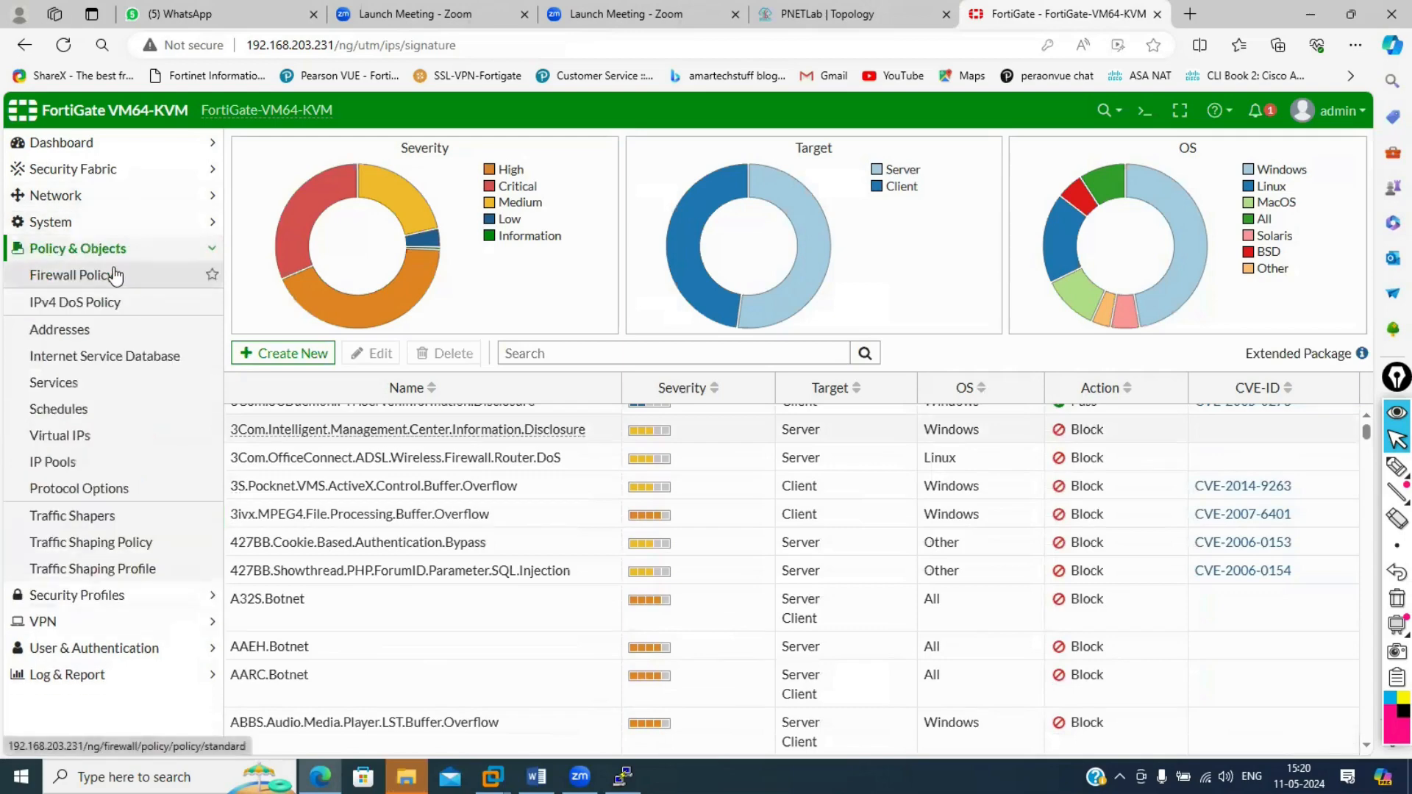
left_click(114, 275)
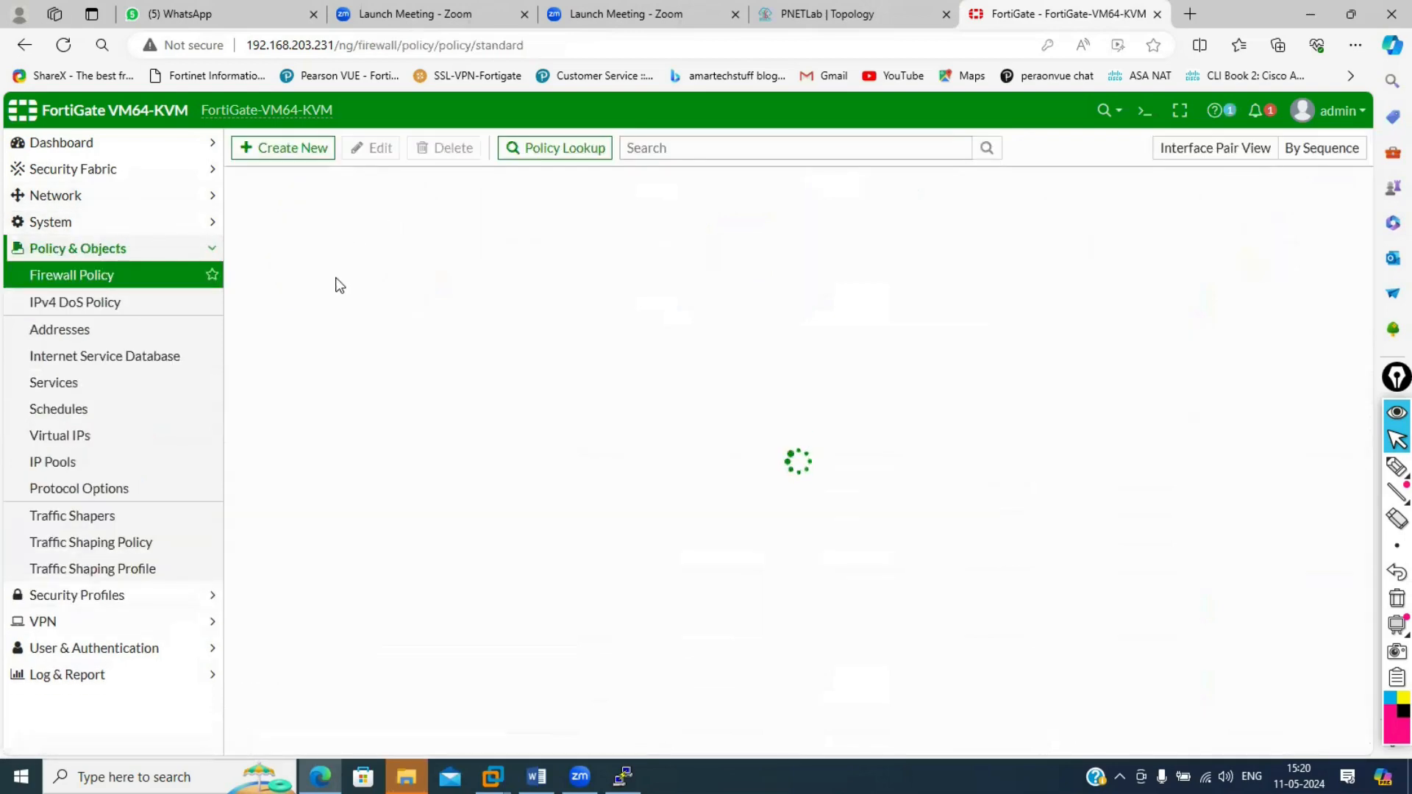
double_click(289, 262)
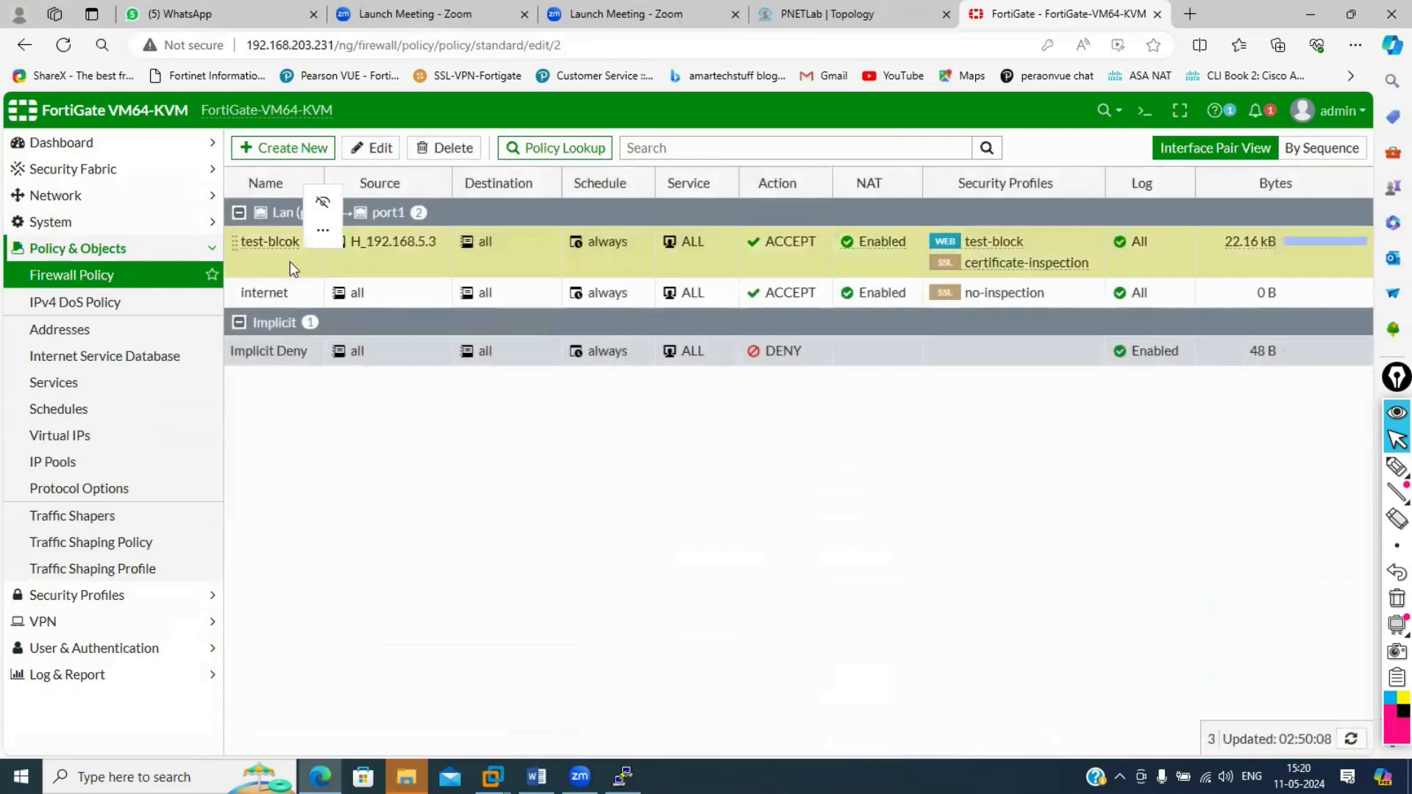
scroll(456, 540, "down", 5)
scroll(455, 545, "down", 1)
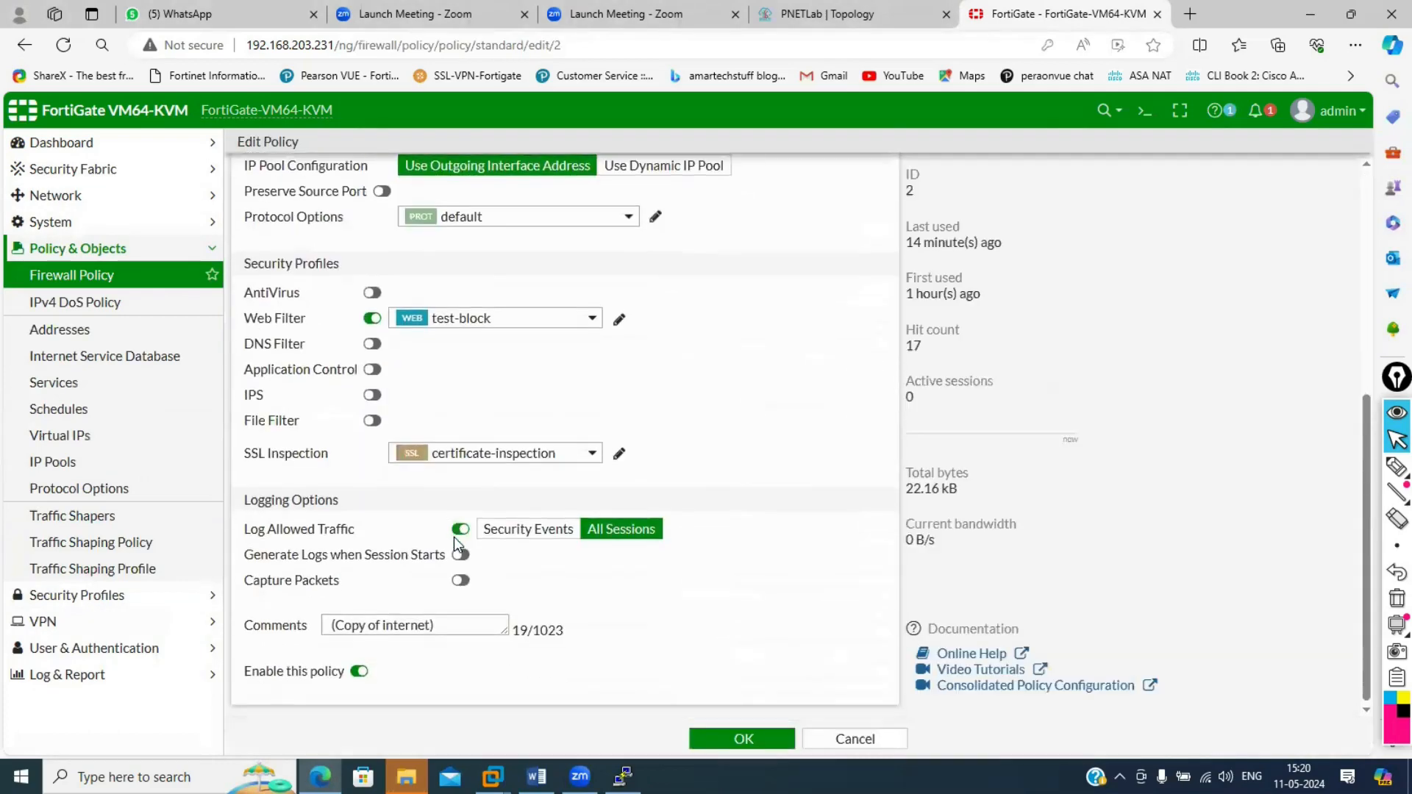
left_click(372, 395)
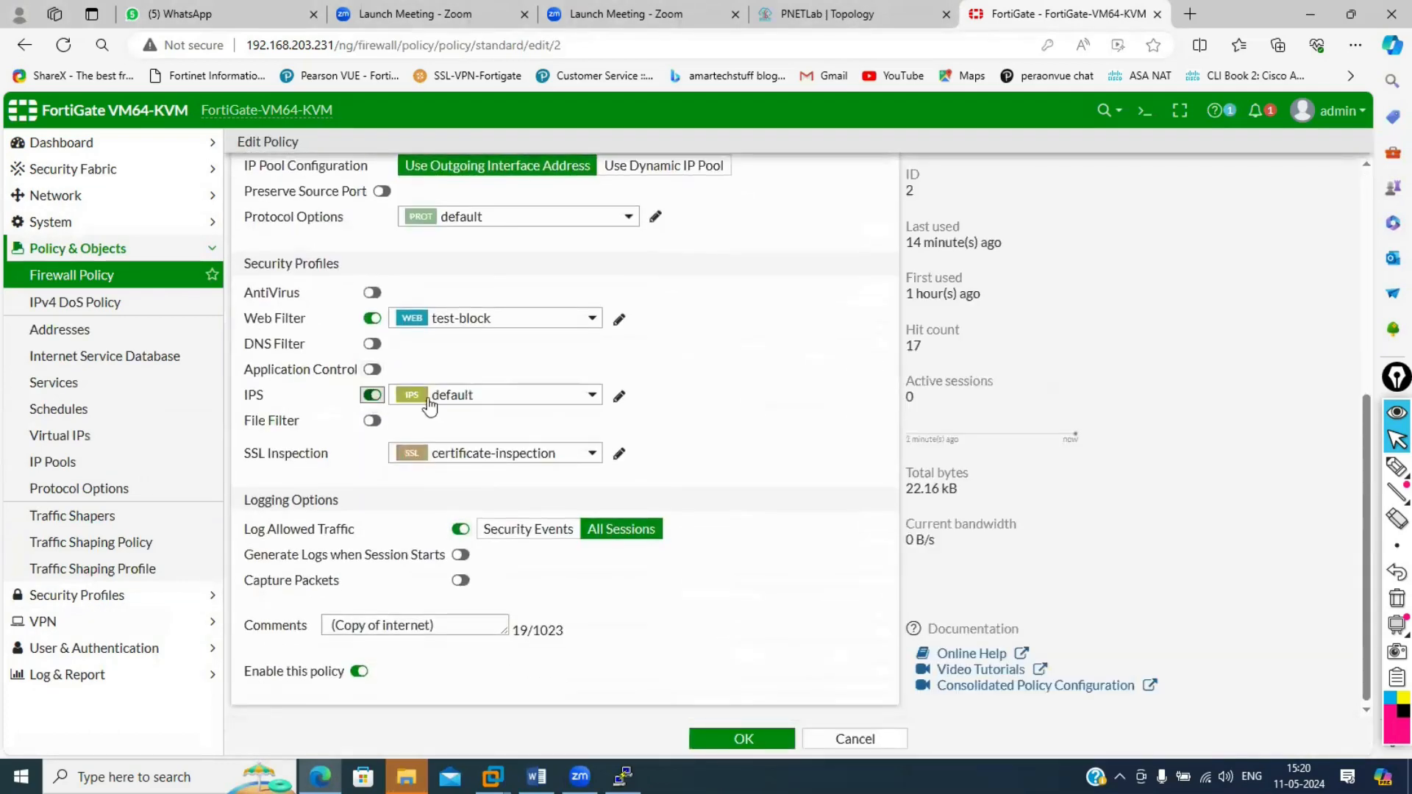
Examine the all_default IPS sensor's settings from the policy's sensor choices, and close them without saving.
left_click(461, 398)
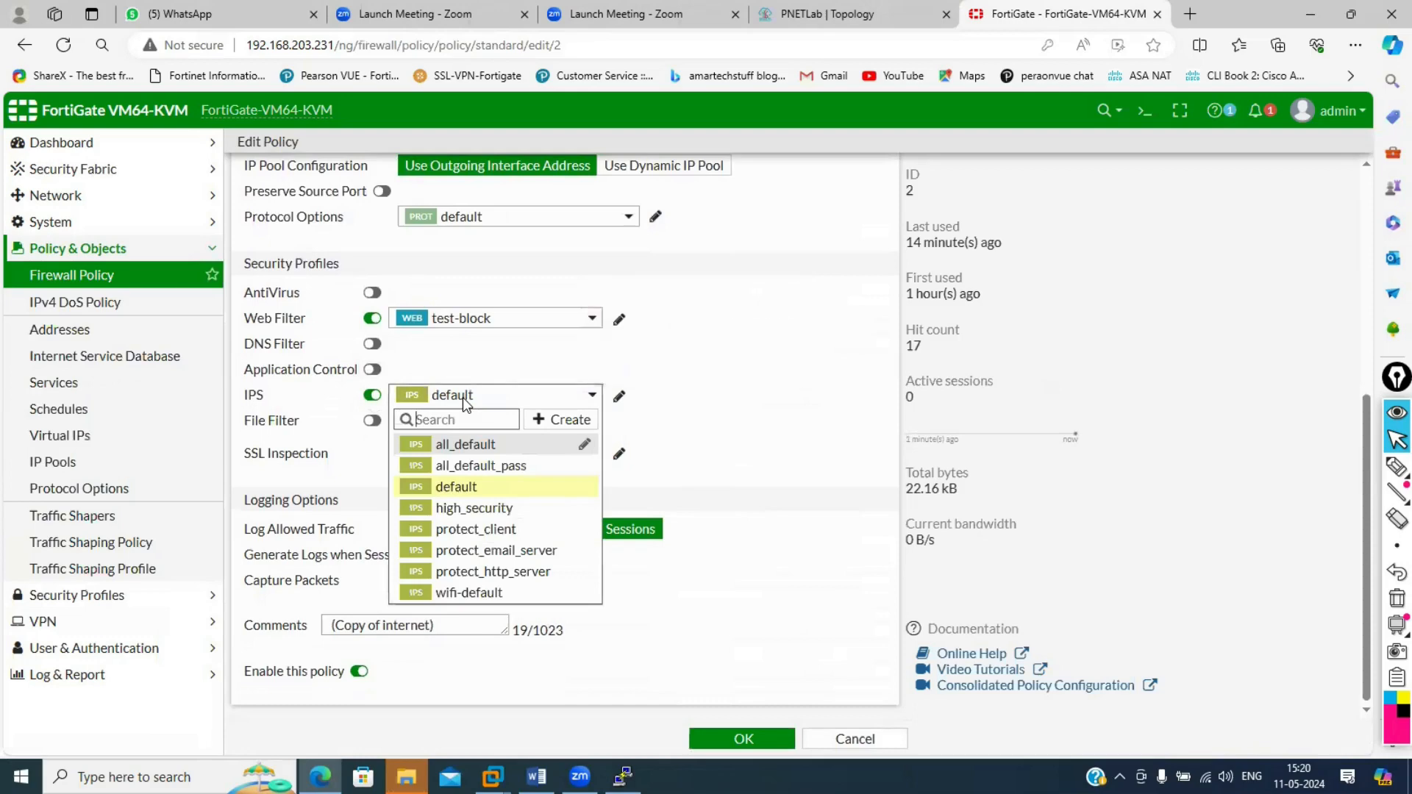
left_click(461, 397)
left_click(461, 397)
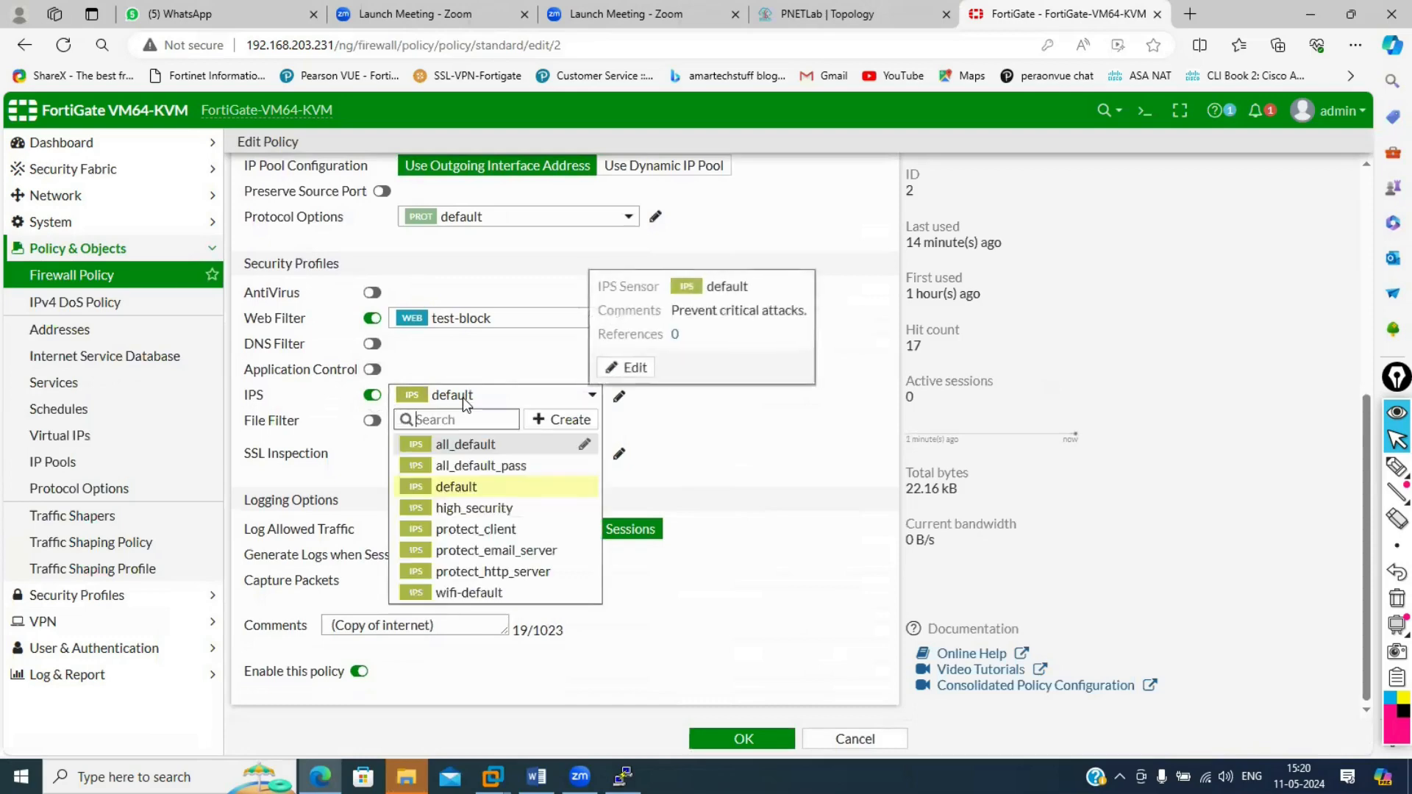
left_click(462, 397)
mouse_move(463, 402)
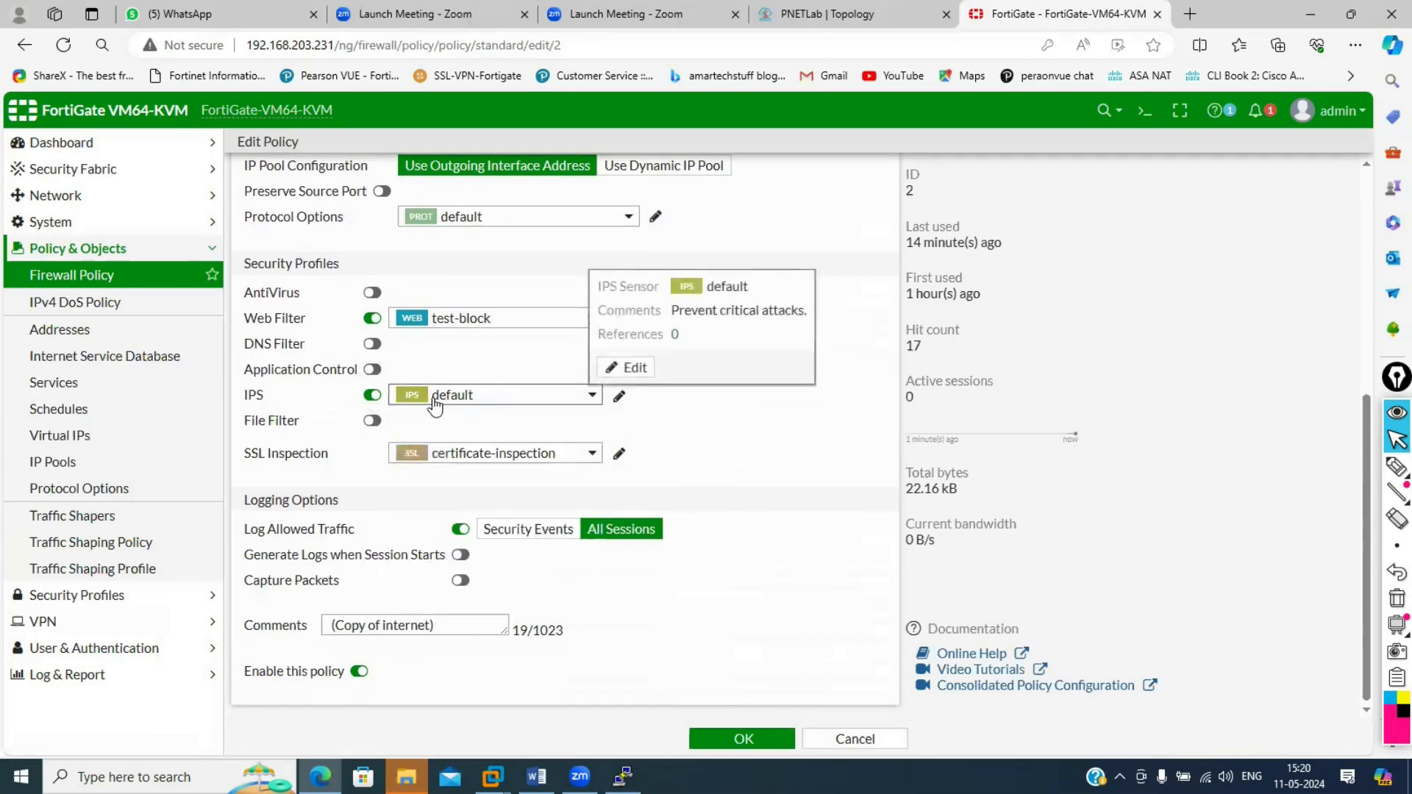
left_click(468, 400)
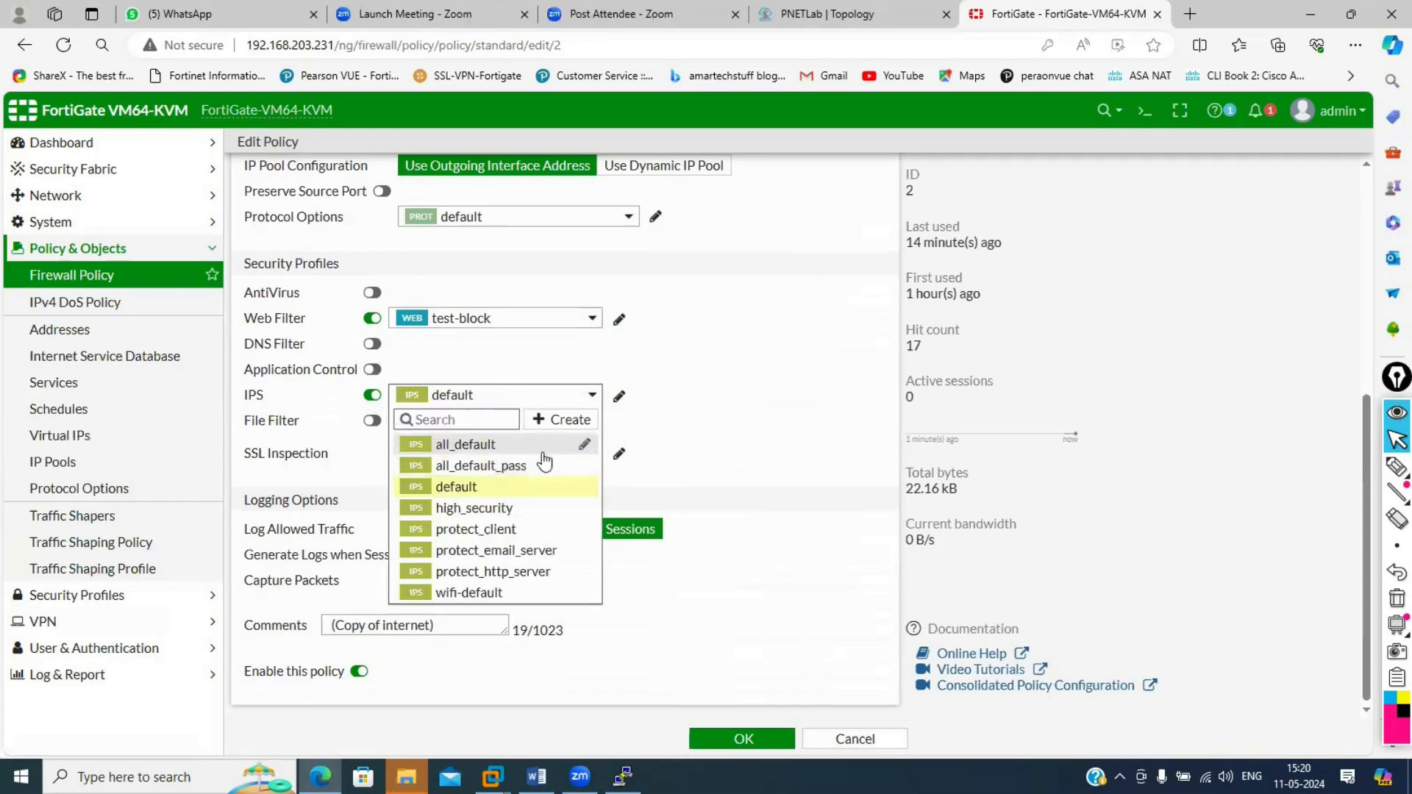
left_click(584, 444)
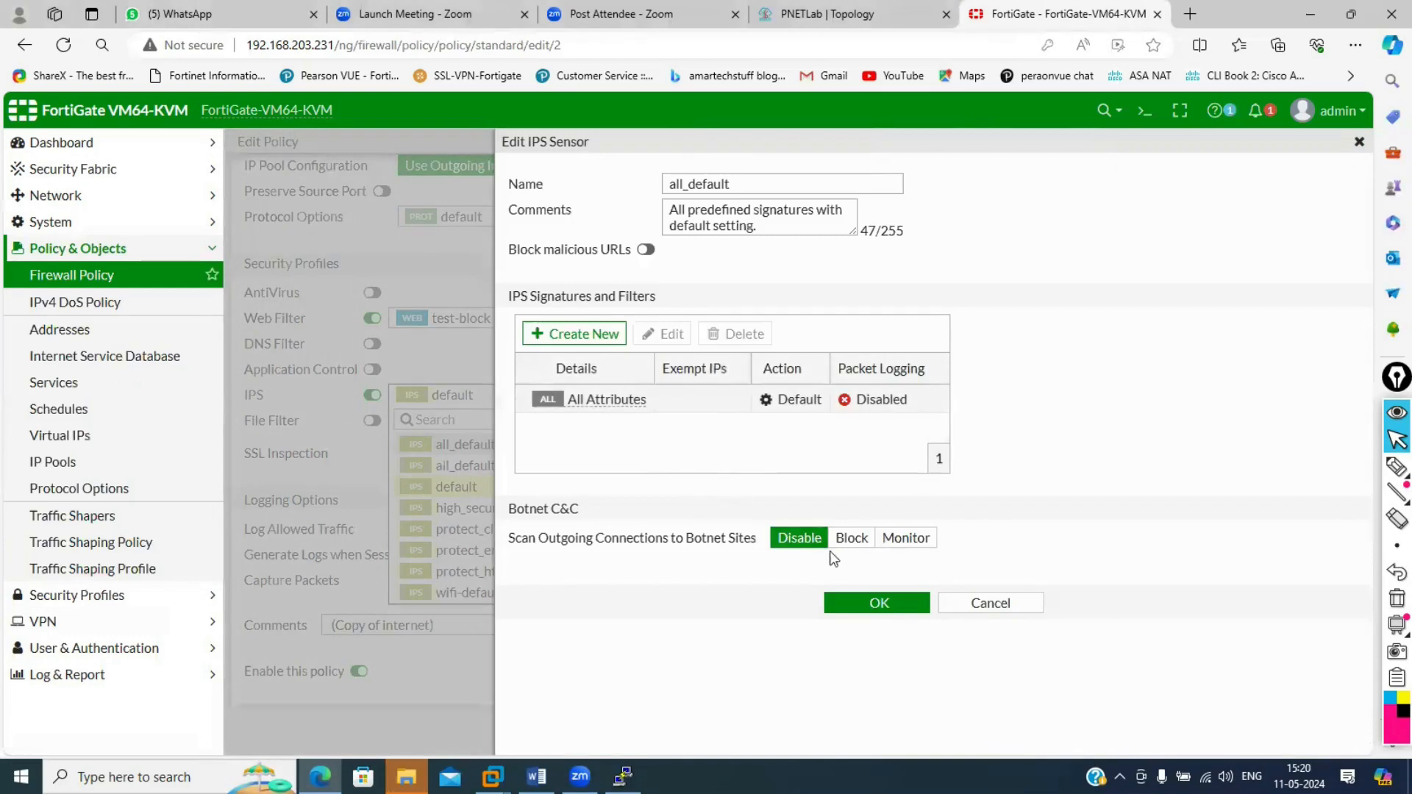
left_click(990, 603)
left_click(850, 739)
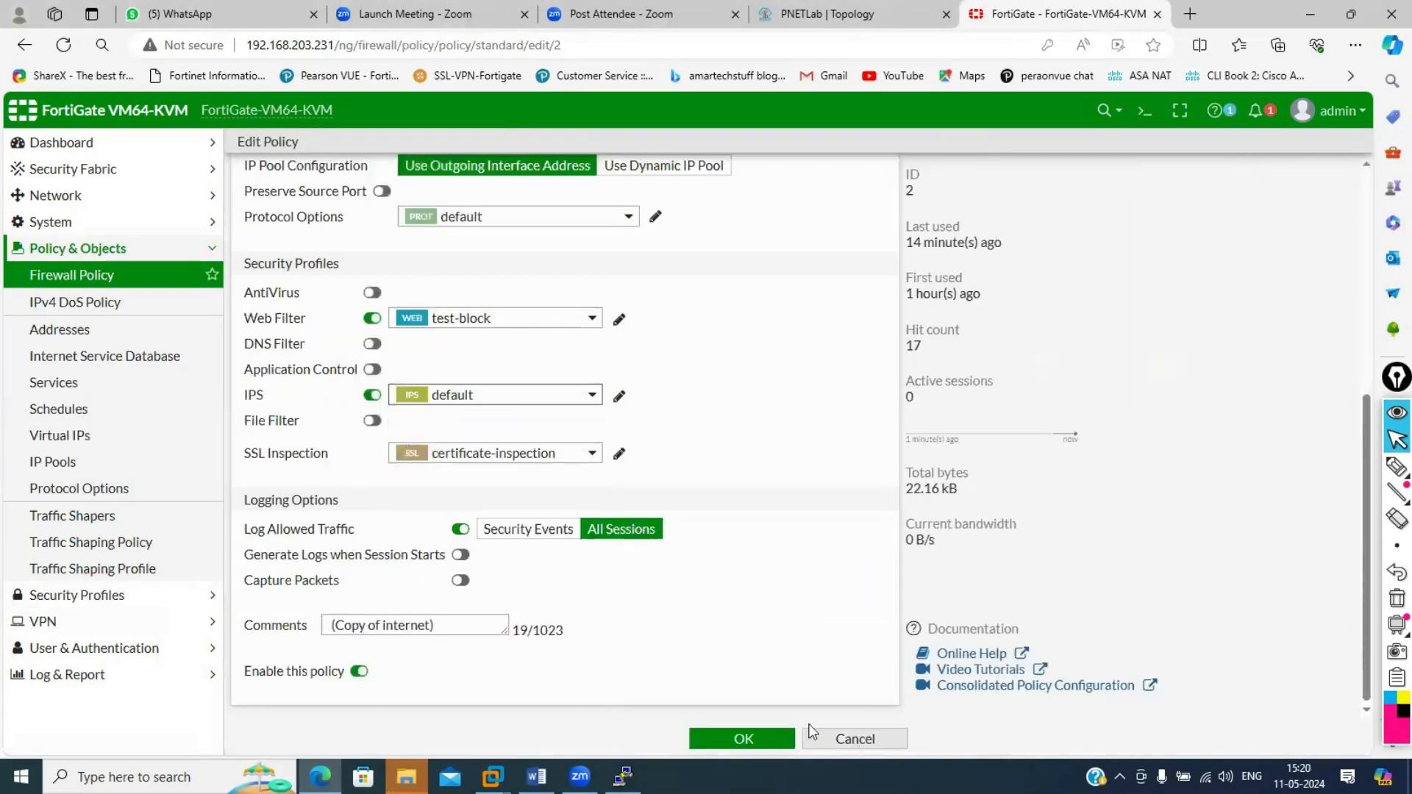
Open the IPS signatures list, try twice to save a new custom IPS signature, and cancel the empty form each time.
left_click(158, 597)
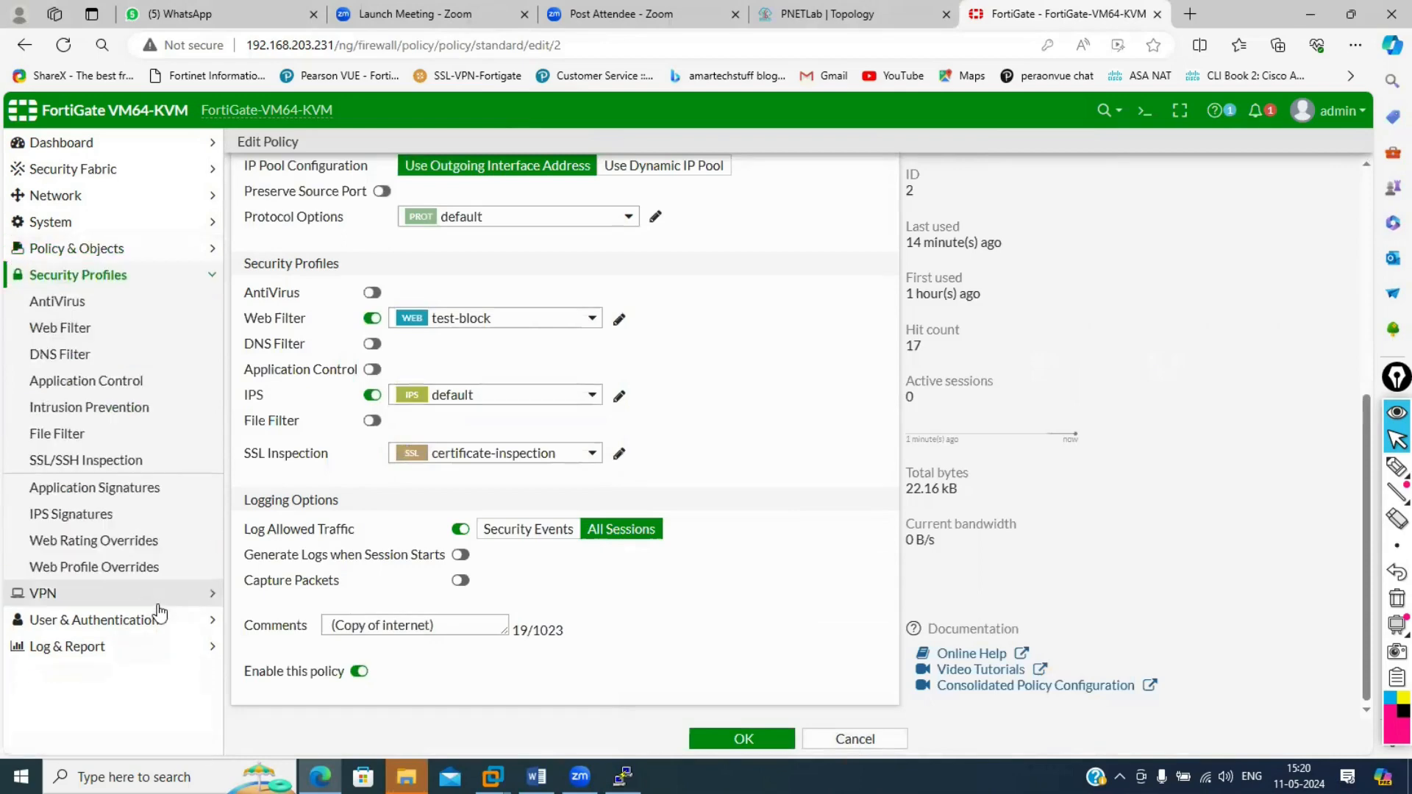
left_click(100, 518)
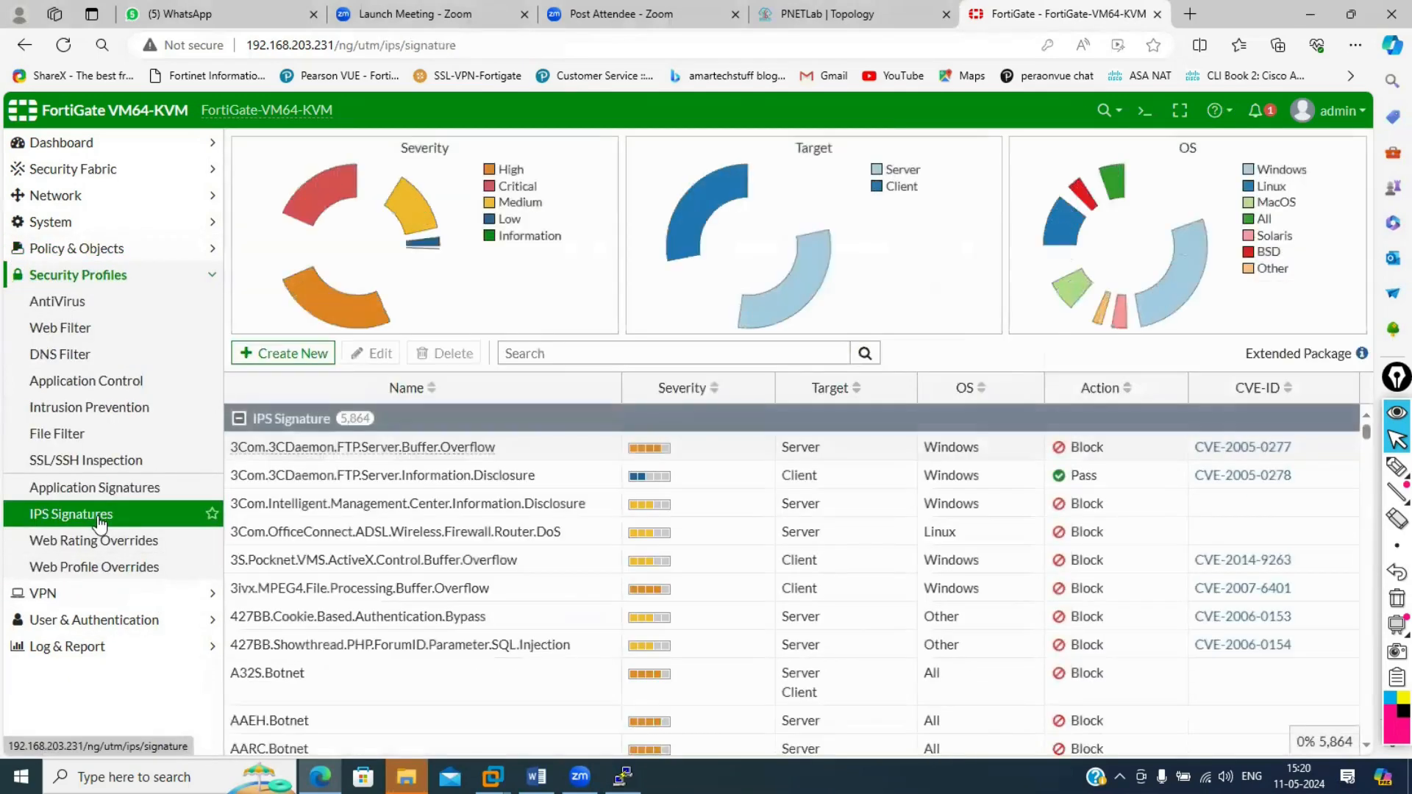
left_click(312, 360)
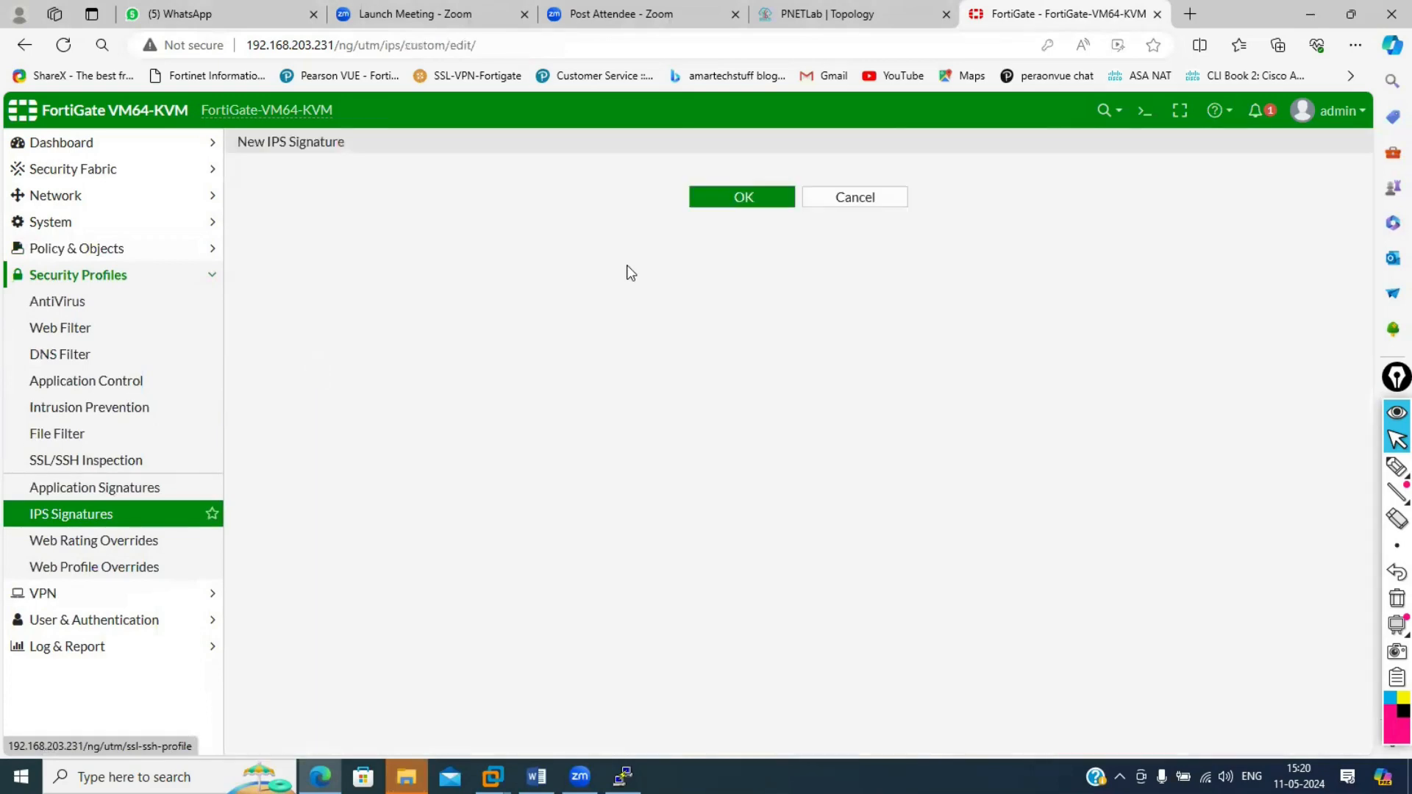
left_click(719, 200)
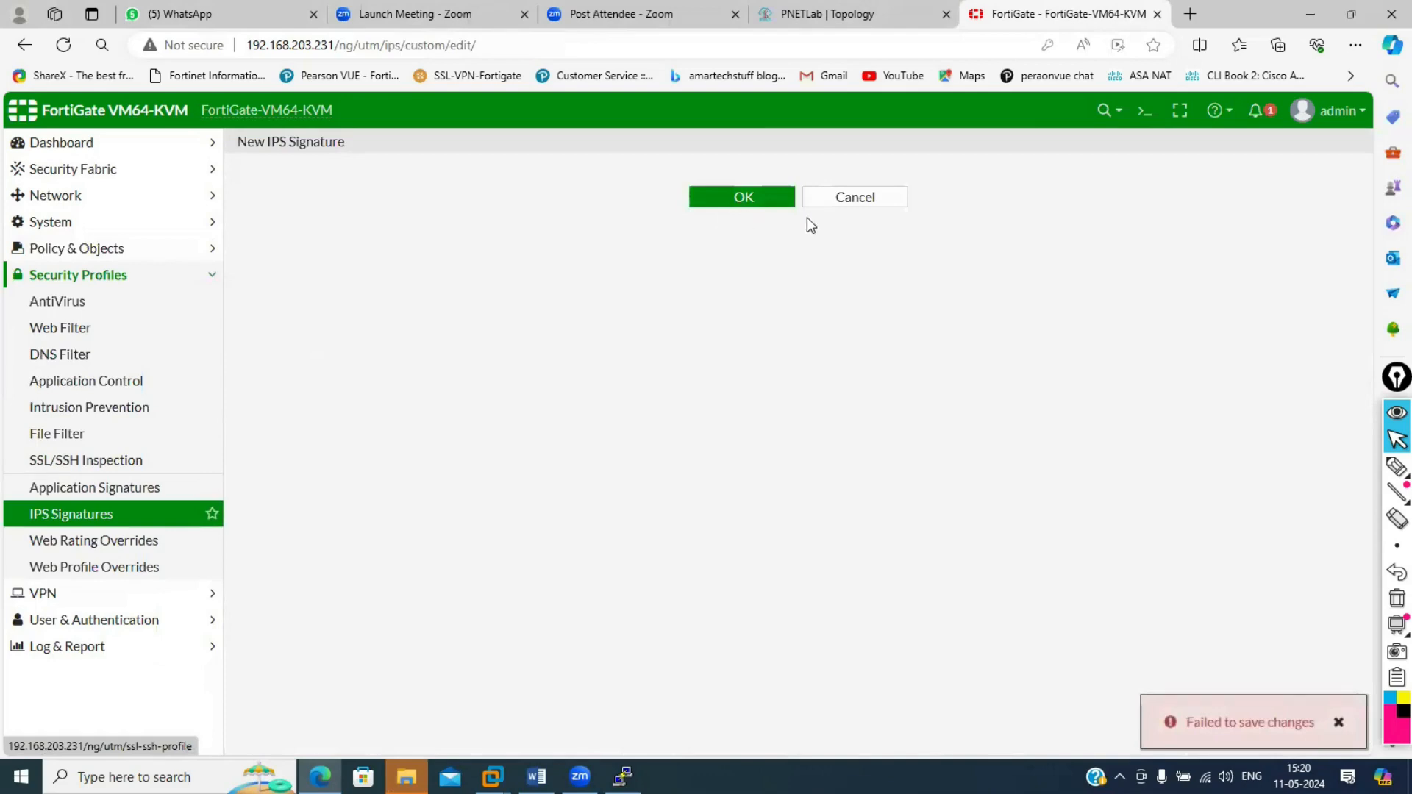
left_click(857, 203)
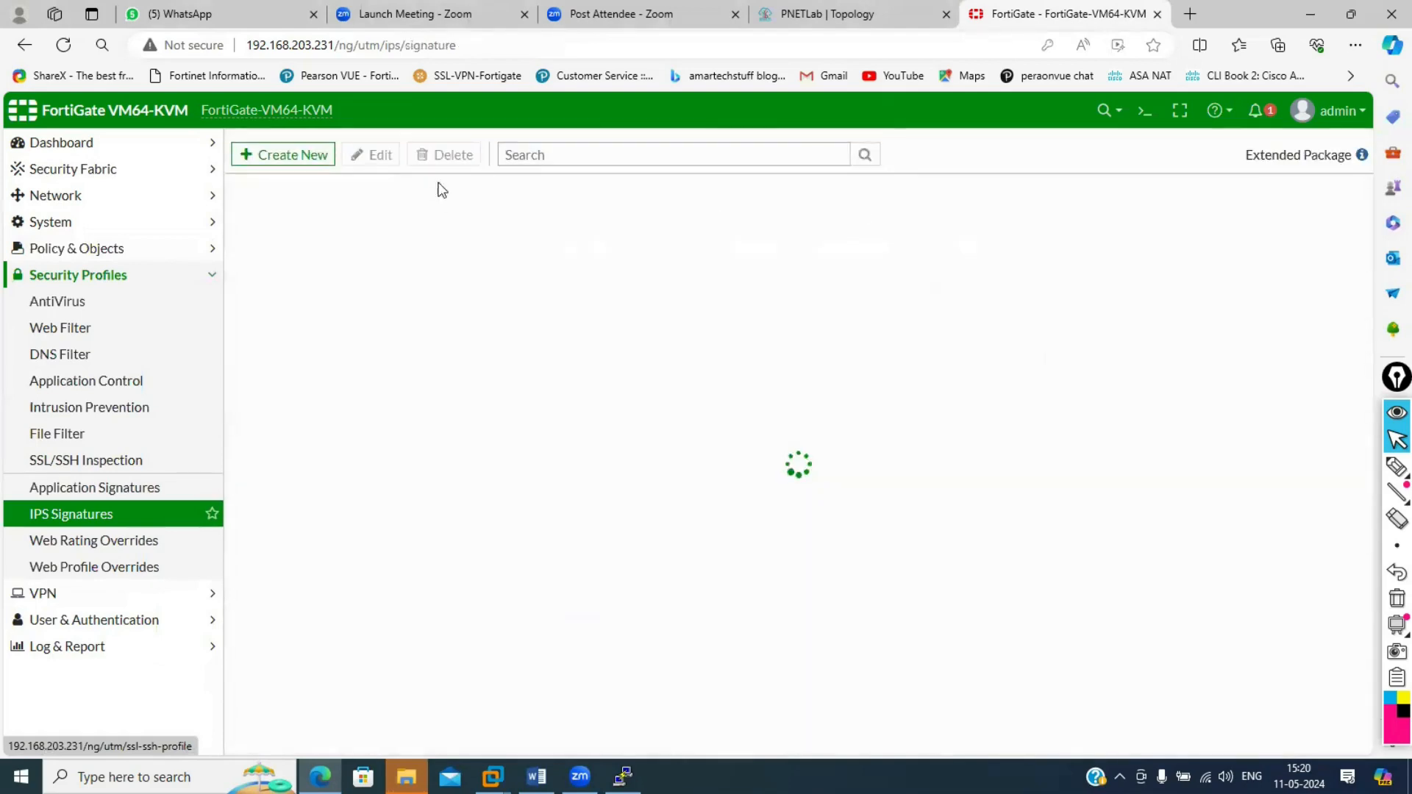
left_click(276, 355)
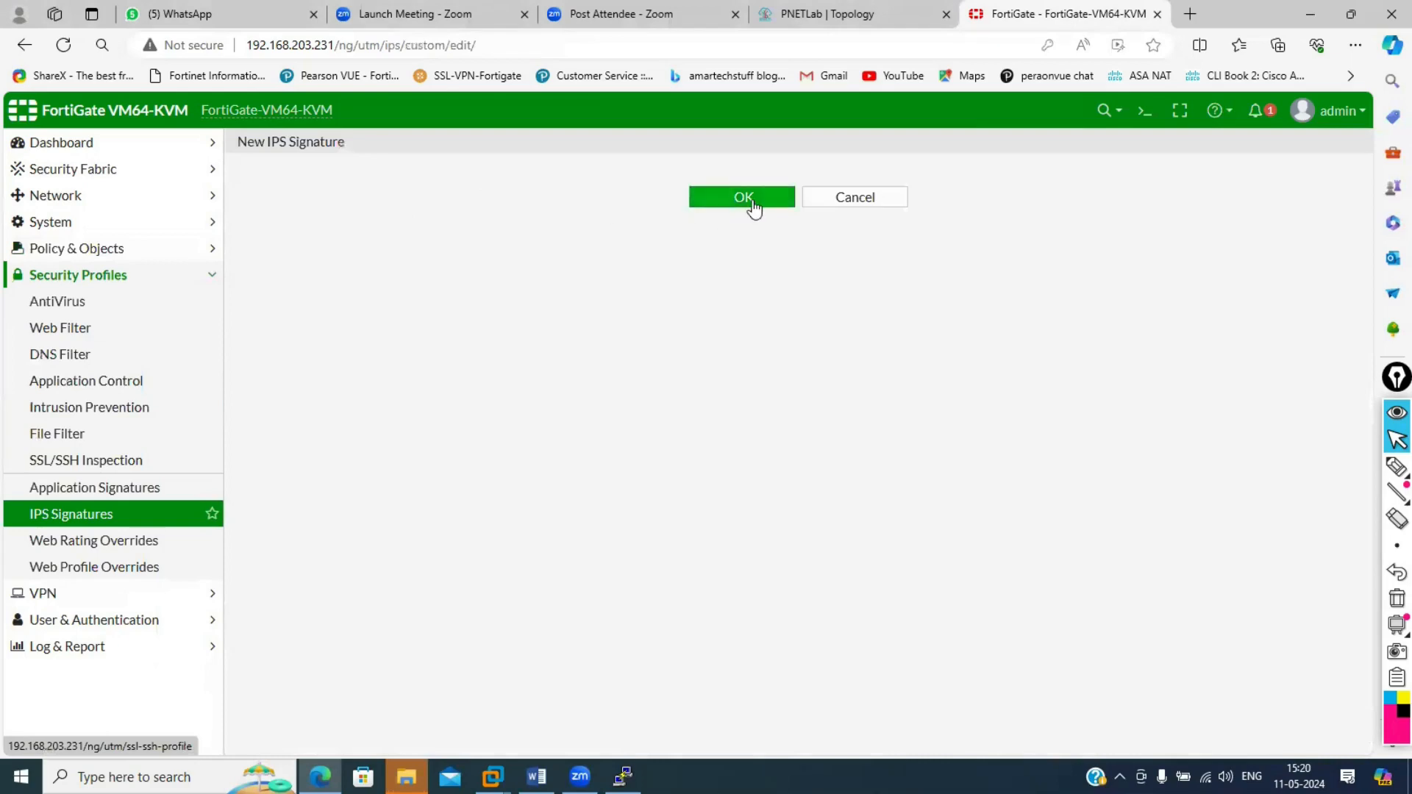
left_click(752, 208)
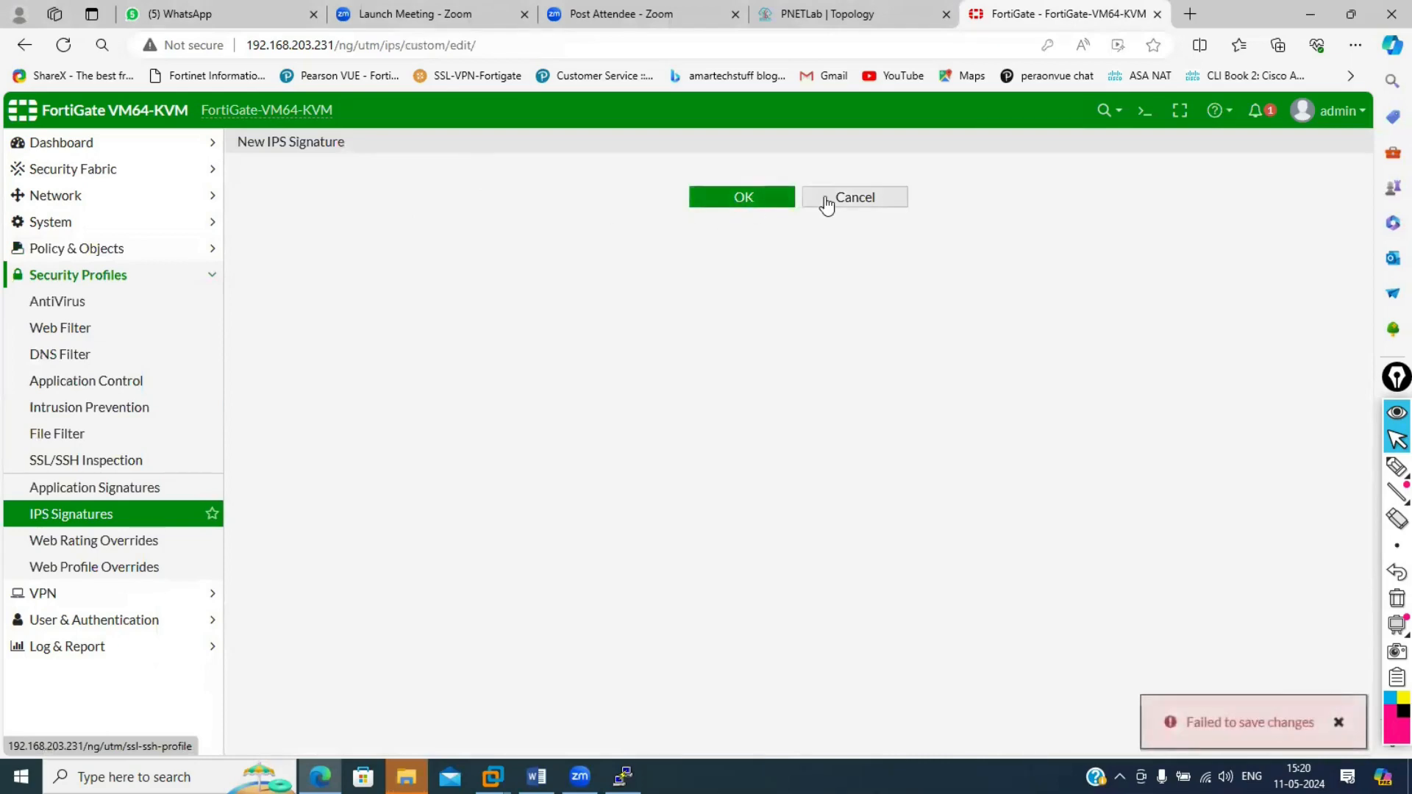
left_click(851, 197)
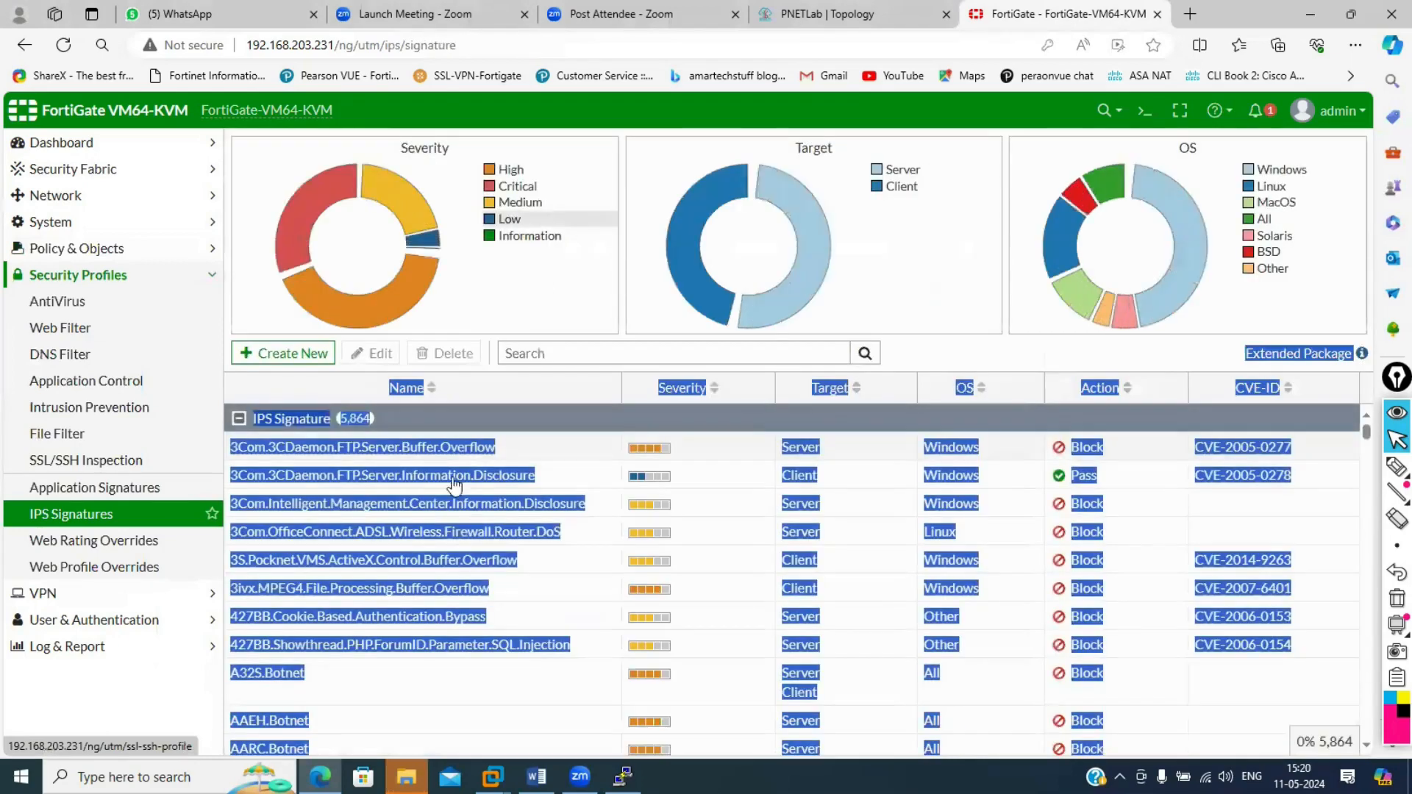
Search the IPS signatures for rdp and select the MS.RDP.ActiveX.Use.After.Free signature.
scroll(452, 603, "down", 8)
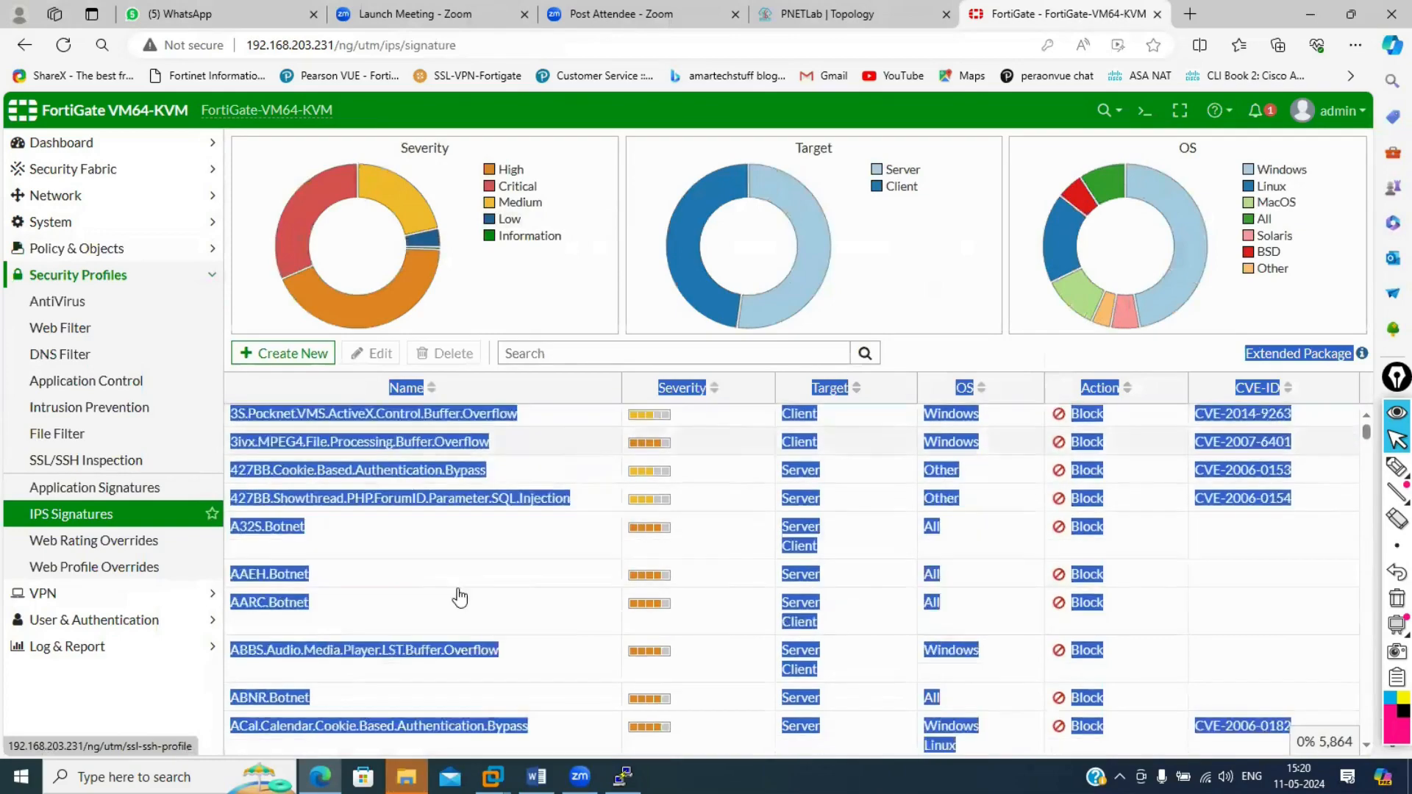
left_click(457, 597)
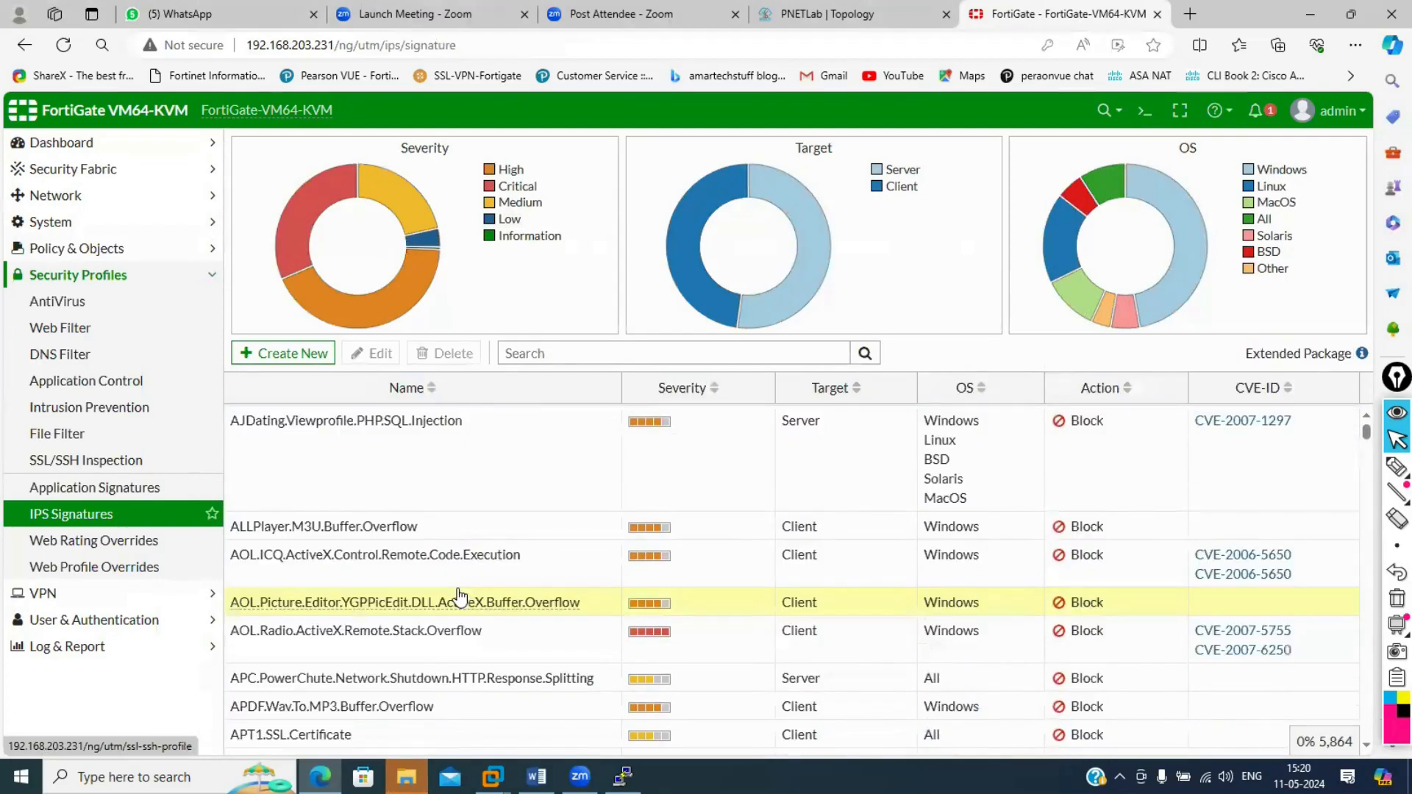
scroll(514, 558, "down", 5)
left_click(579, 345)
type("rdp")
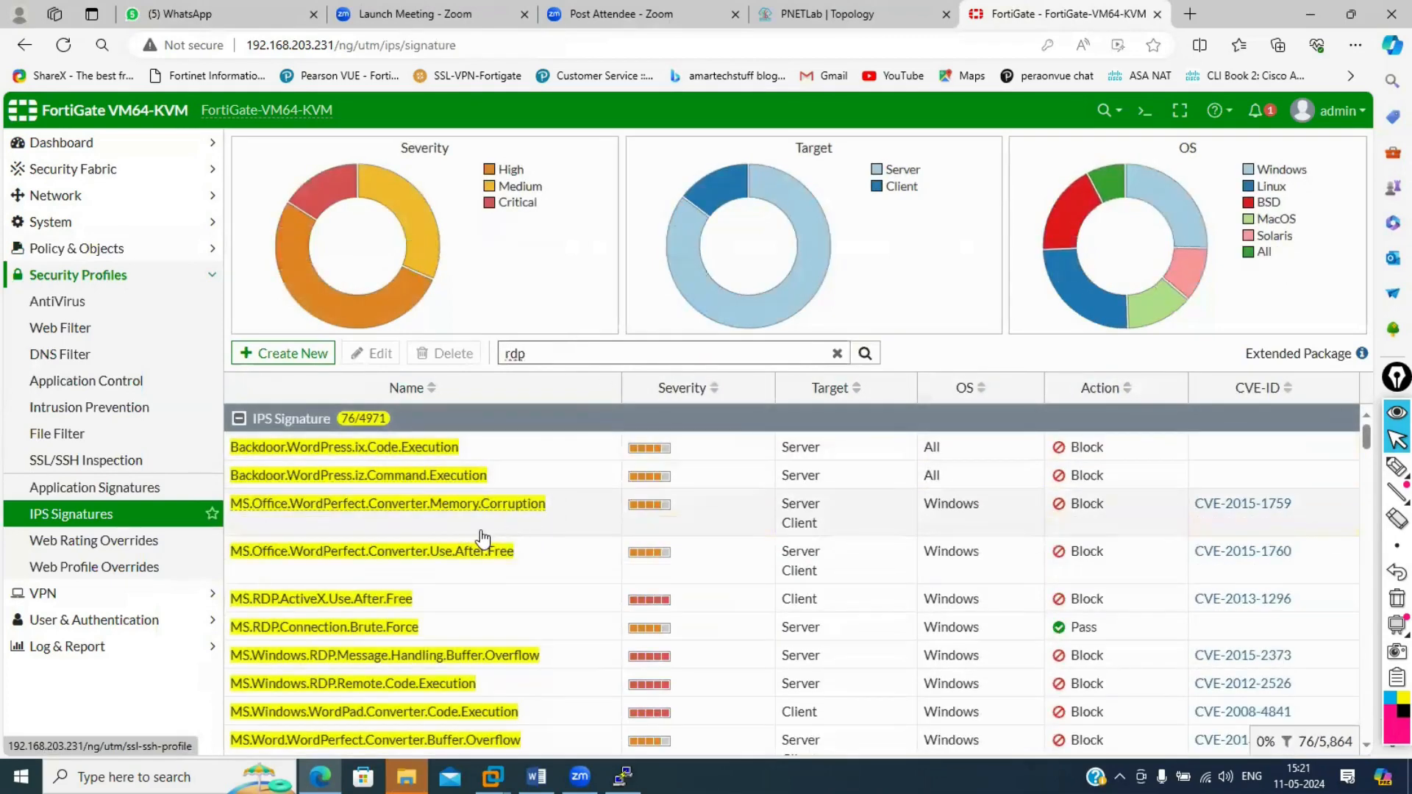
left_click(465, 602)
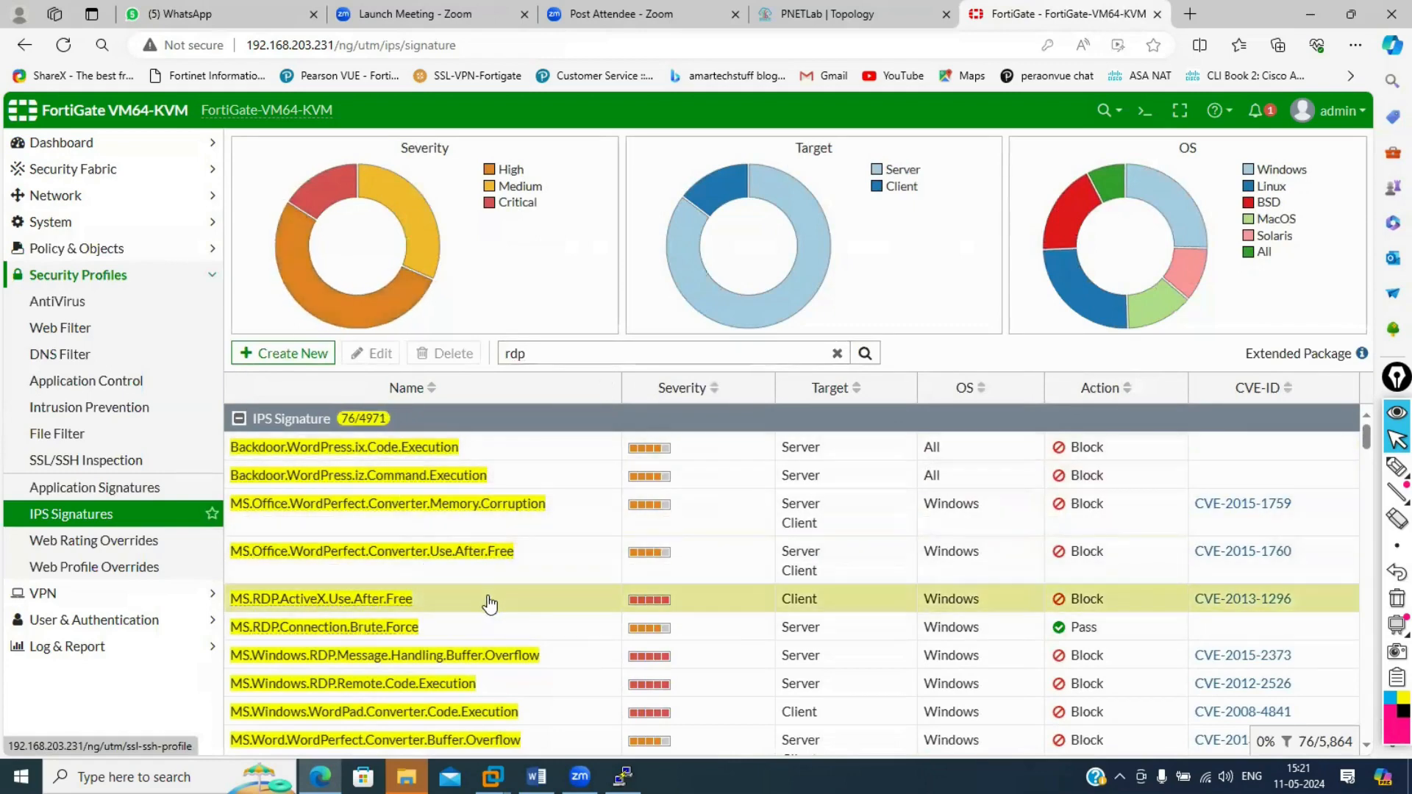
triple_click(488, 599)
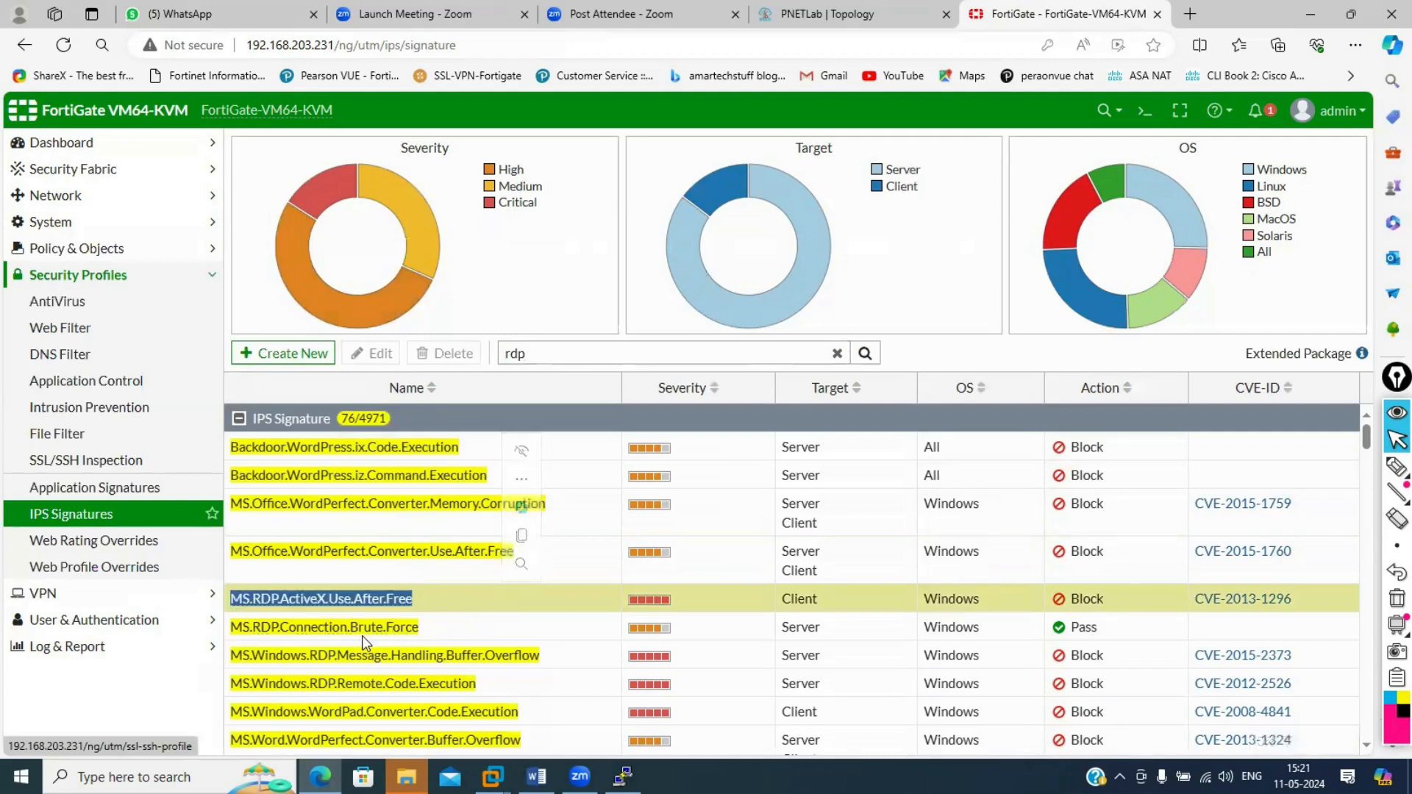
Check the edit options for MS.RDP.Connection.Brute.Force and examine the other rdp matches down through the WordPress signatures.
left_click(435, 634)
right_click(435, 631)
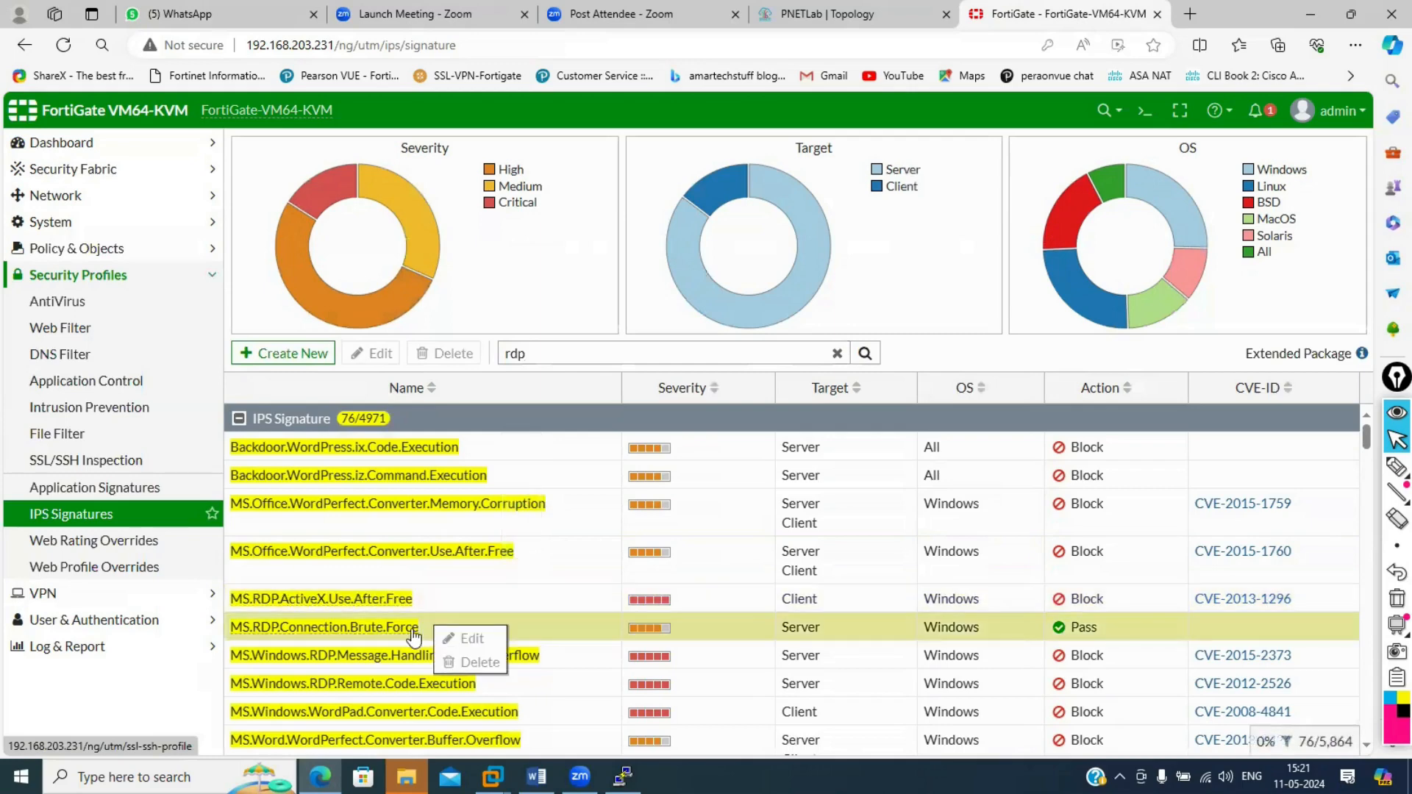
double_click(412, 634)
scroll(413, 637, "down", 3)
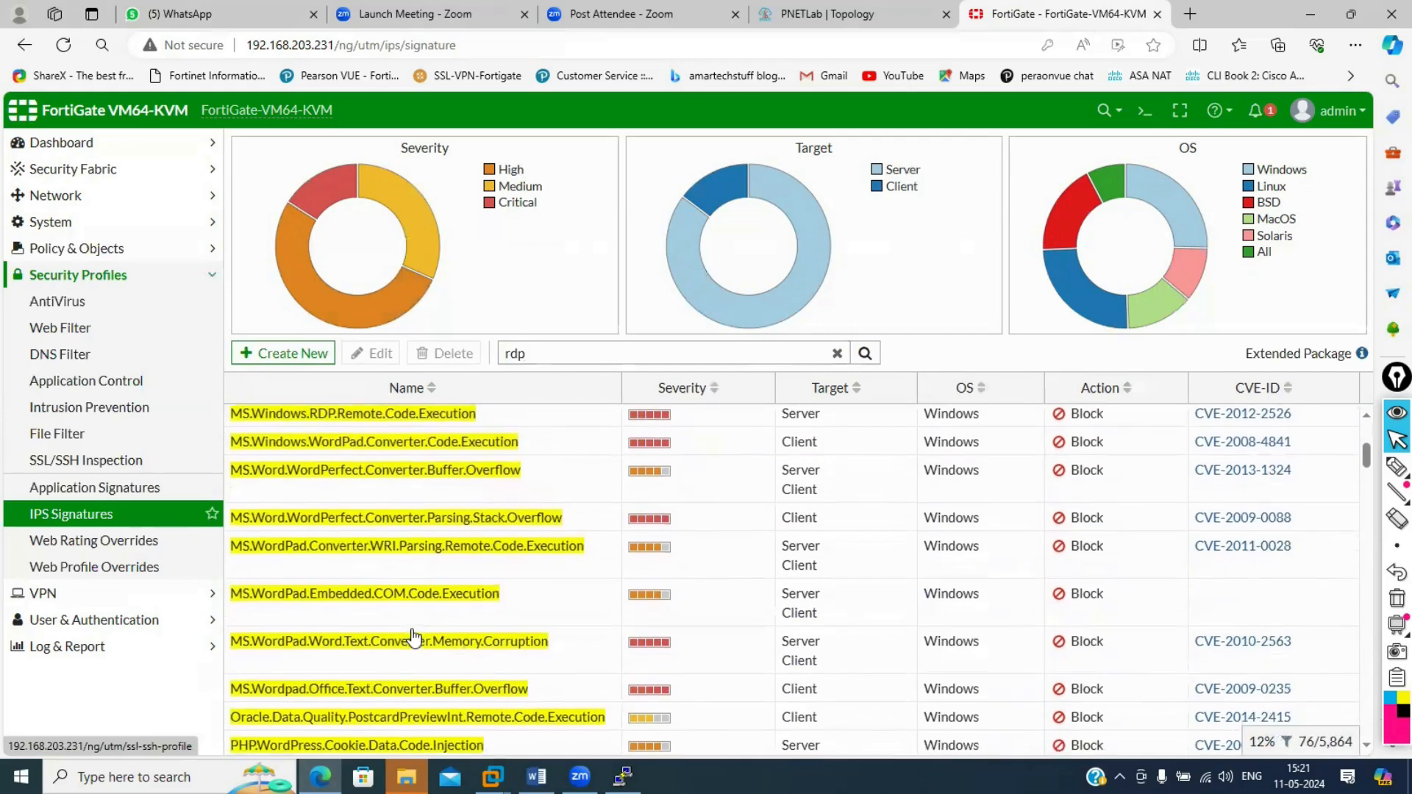
scroll(413, 637, "down", 2)
left_click(423, 702)
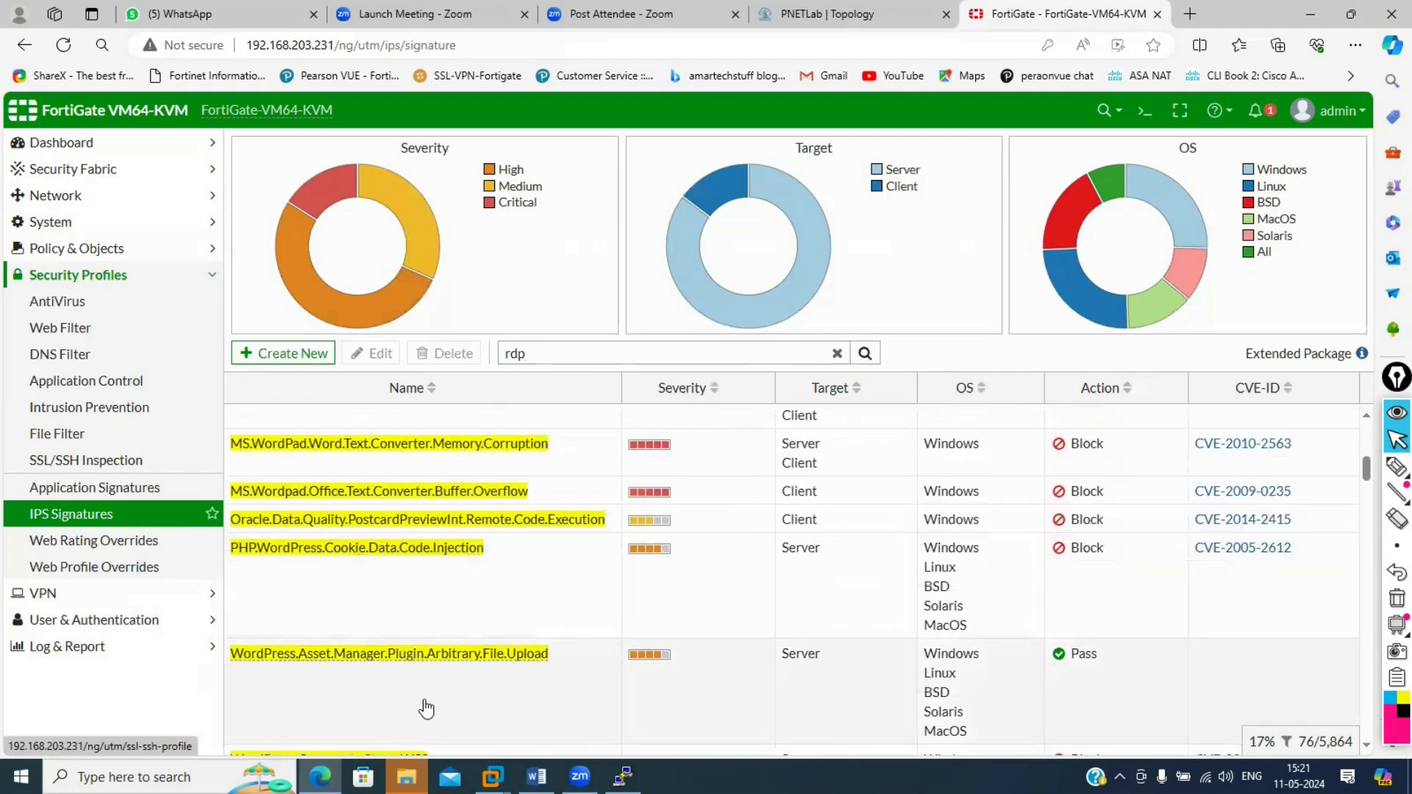
double_click(425, 709)
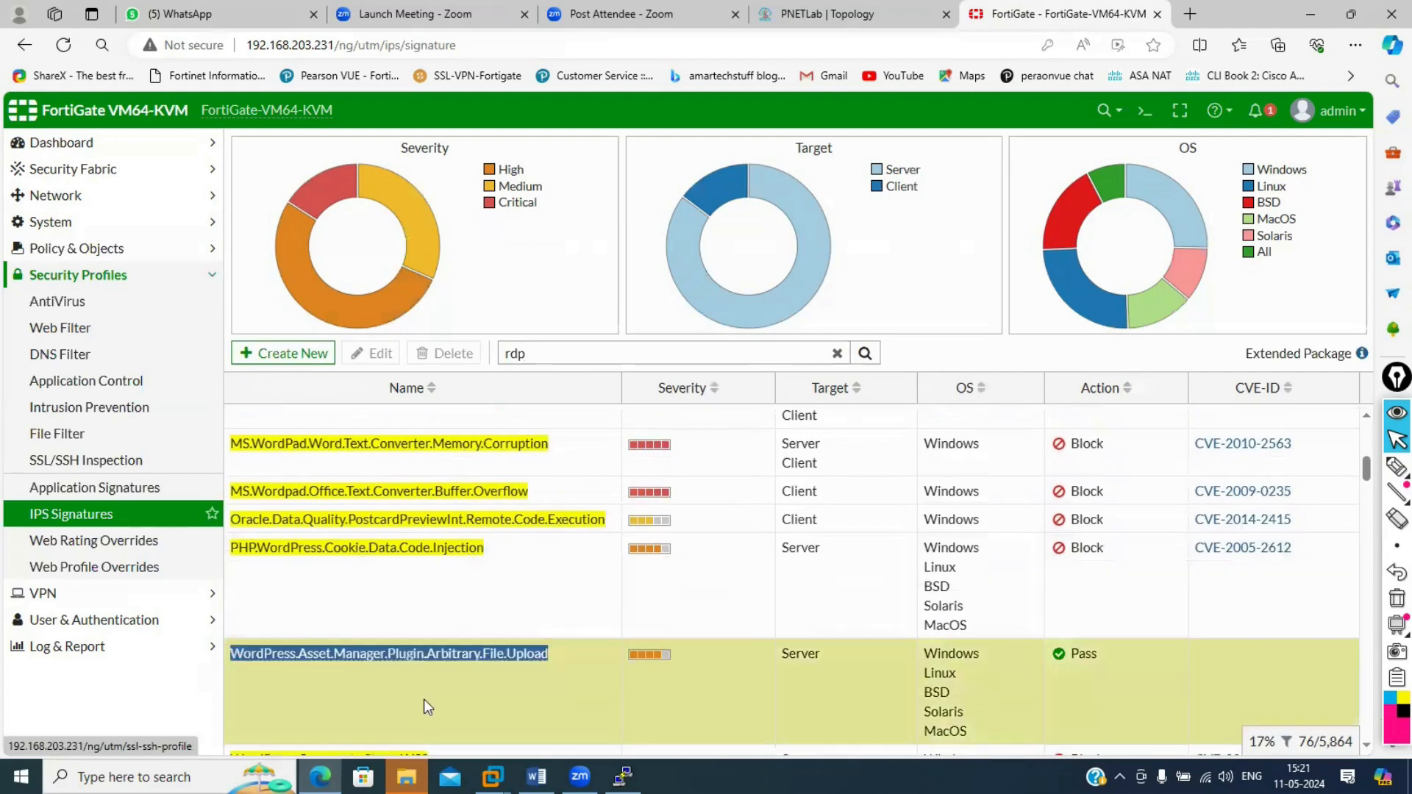
scroll(426, 710, "down", 4)
scroll(425, 710, "down", 1)
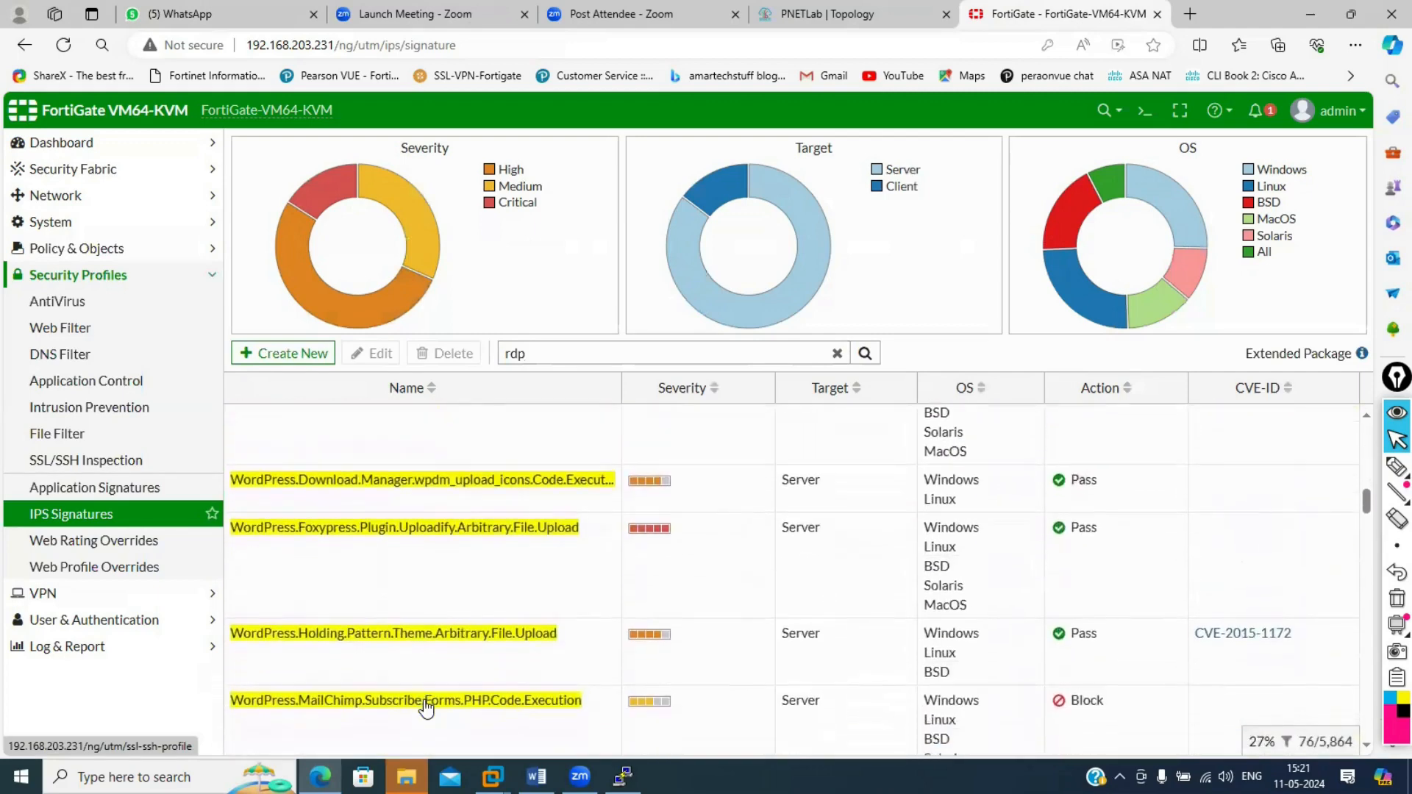
scroll(426, 710, "down", 3)
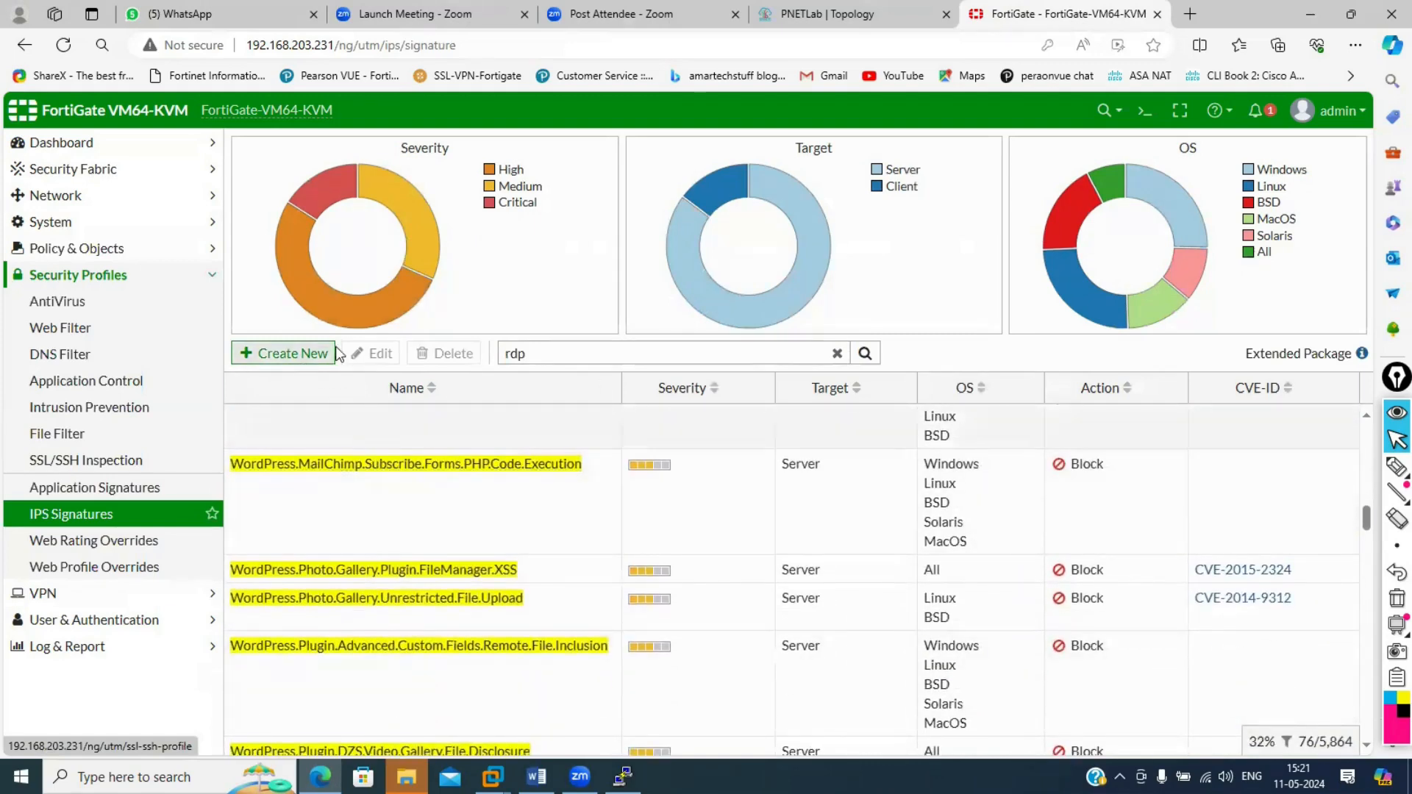
Clear the rdp search and browse the full IPS signatures list down to the Adobe.Acrobat entries.
left_click_drag(572, 353, 457, 355)
key("BackSpace")
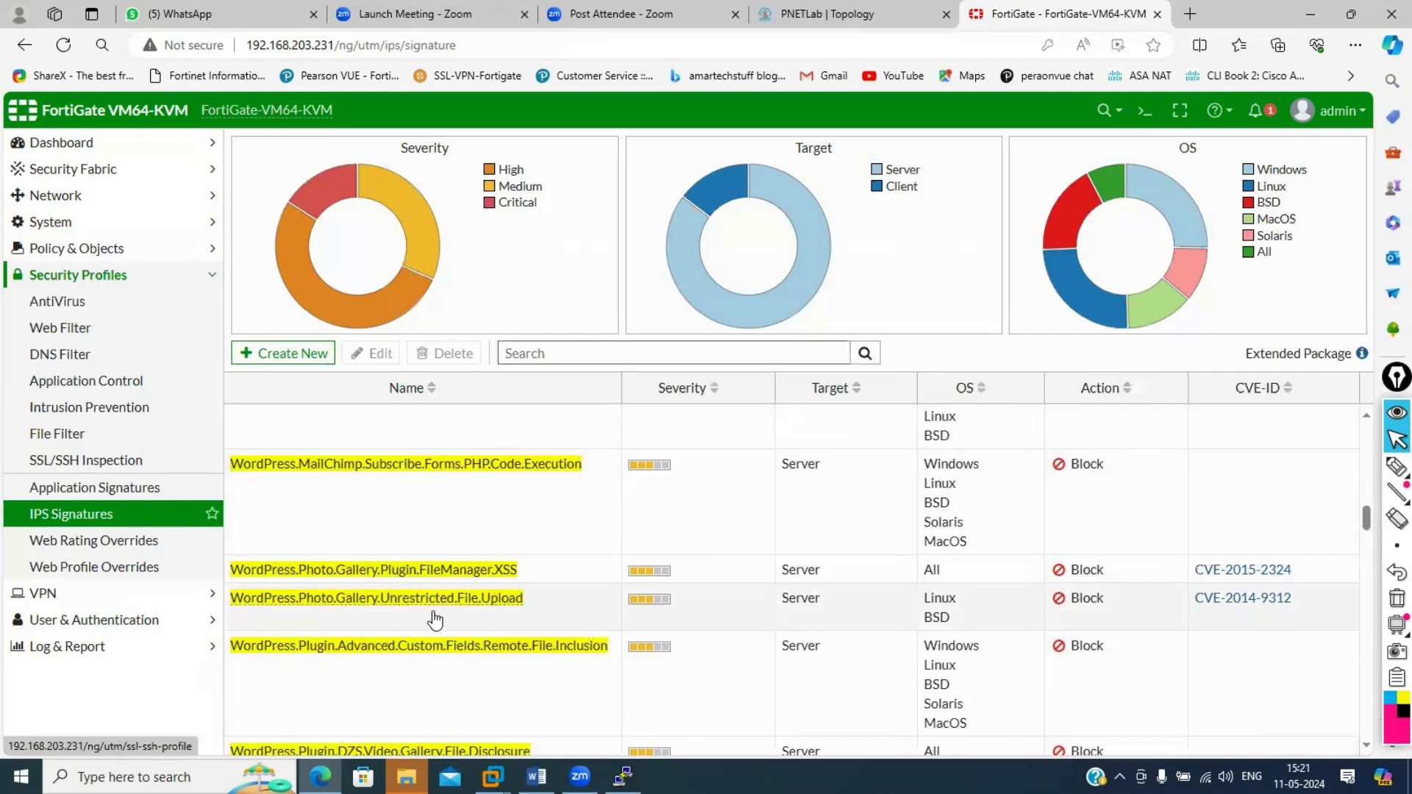
scroll(435, 619, "down", 10)
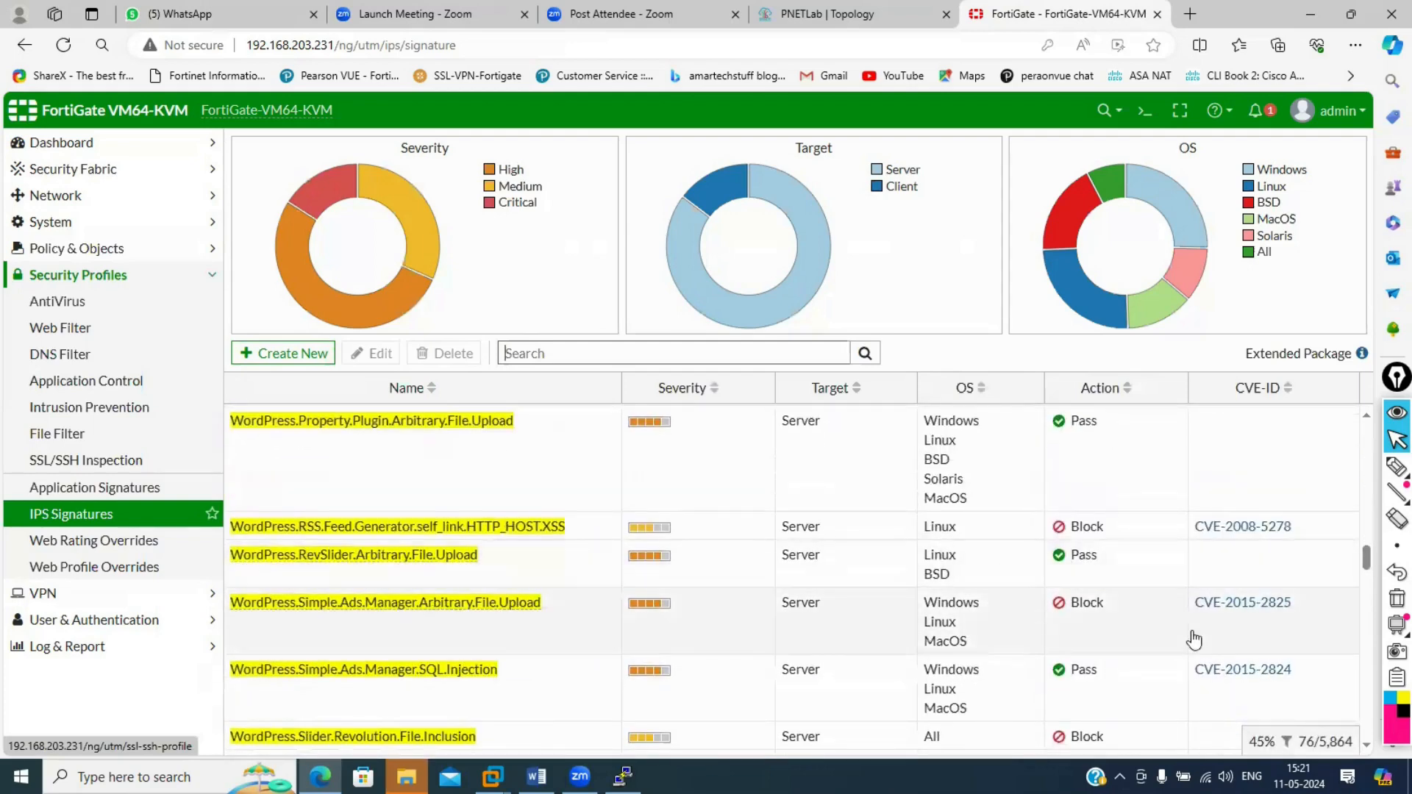
left_click(1235, 605)
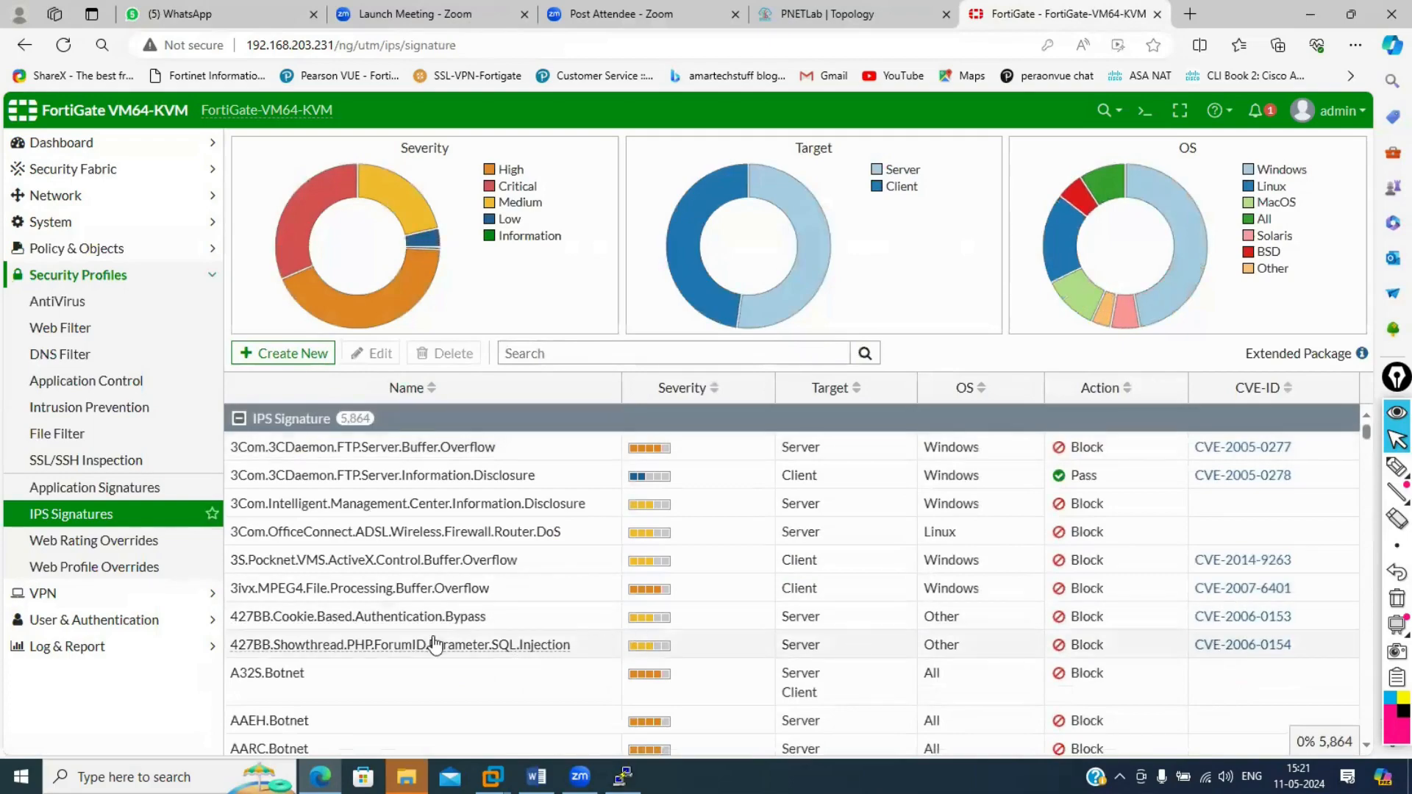
mouse_move(435, 645)
scroll(435, 644, "down", 10)
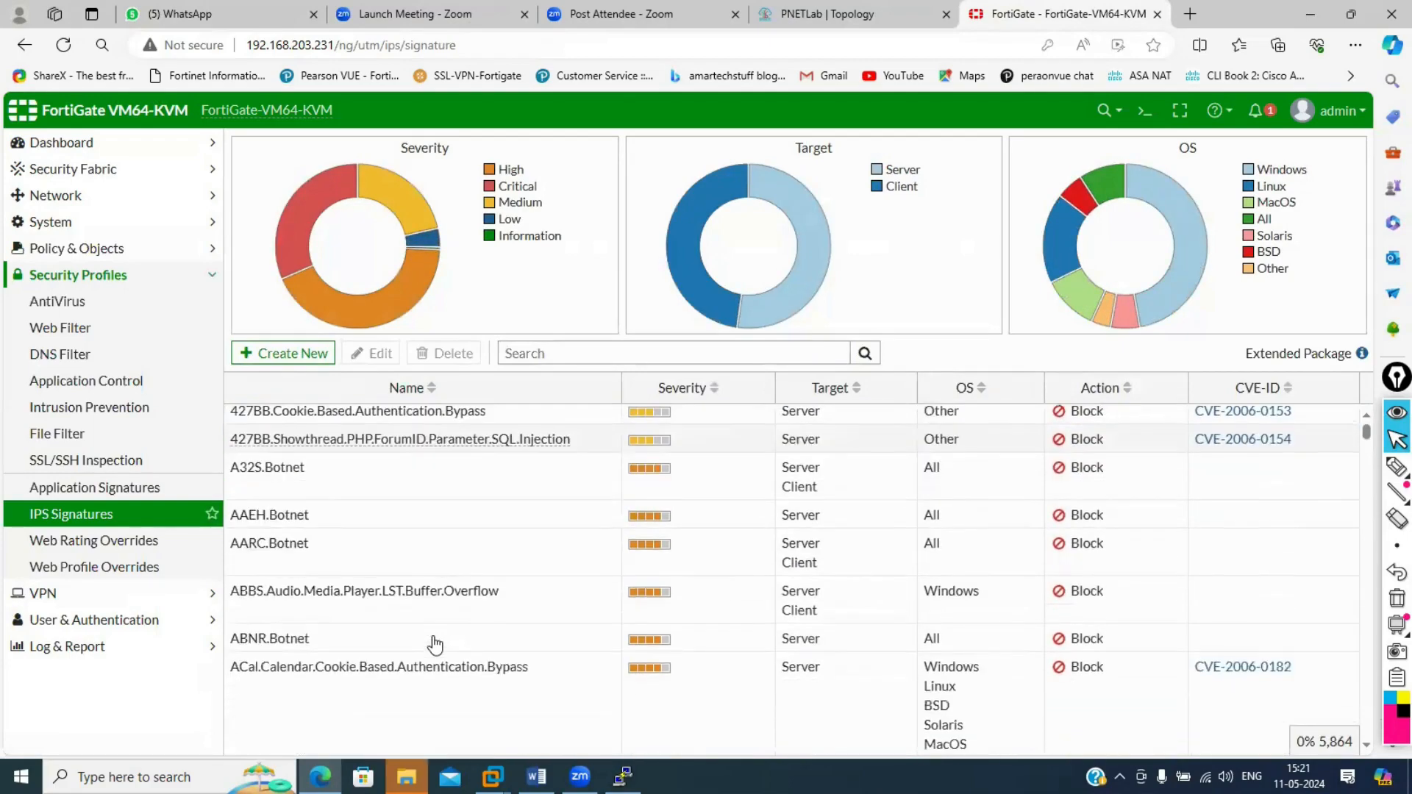
scroll(435, 645, "down", 8)
scroll(431, 640, "up", 2)
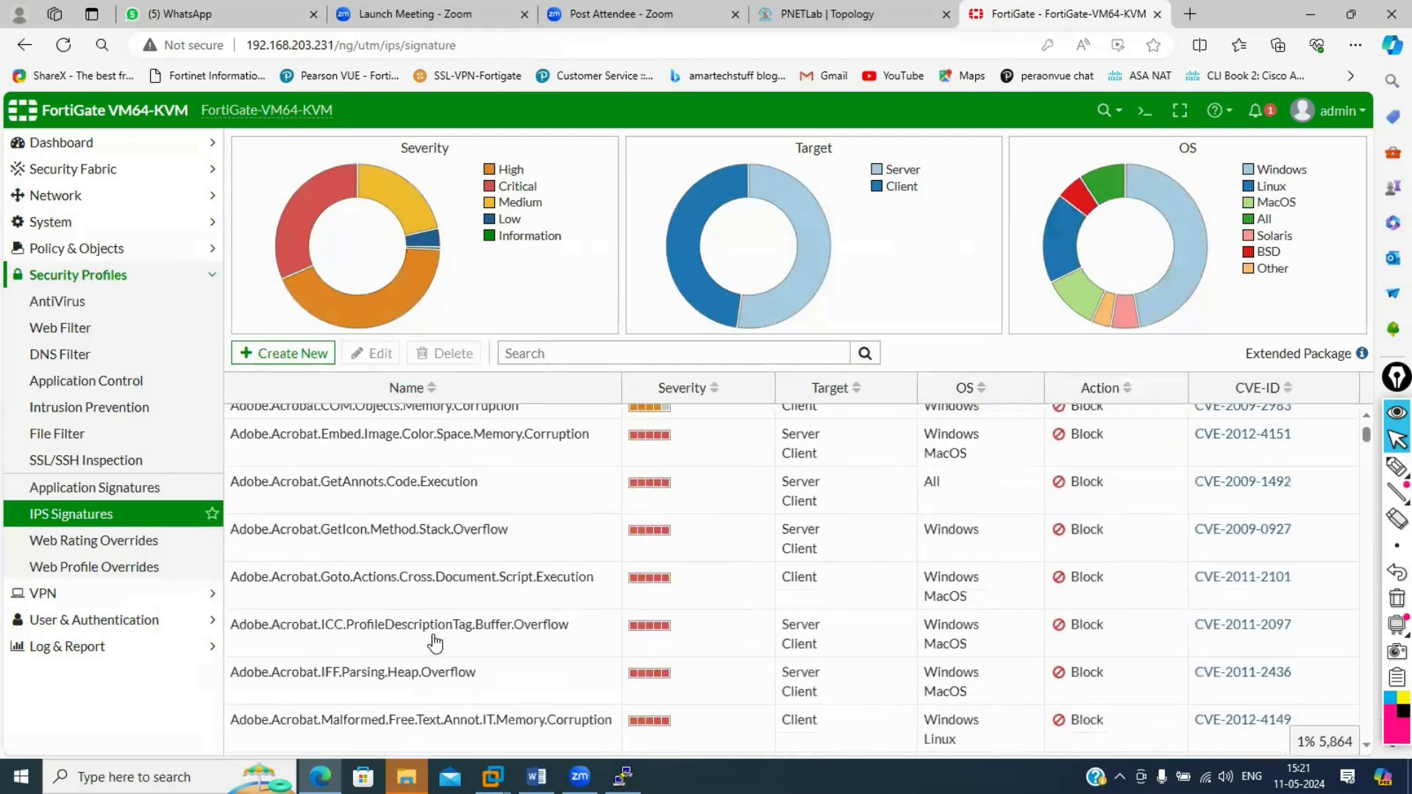
left_click(497, 530)
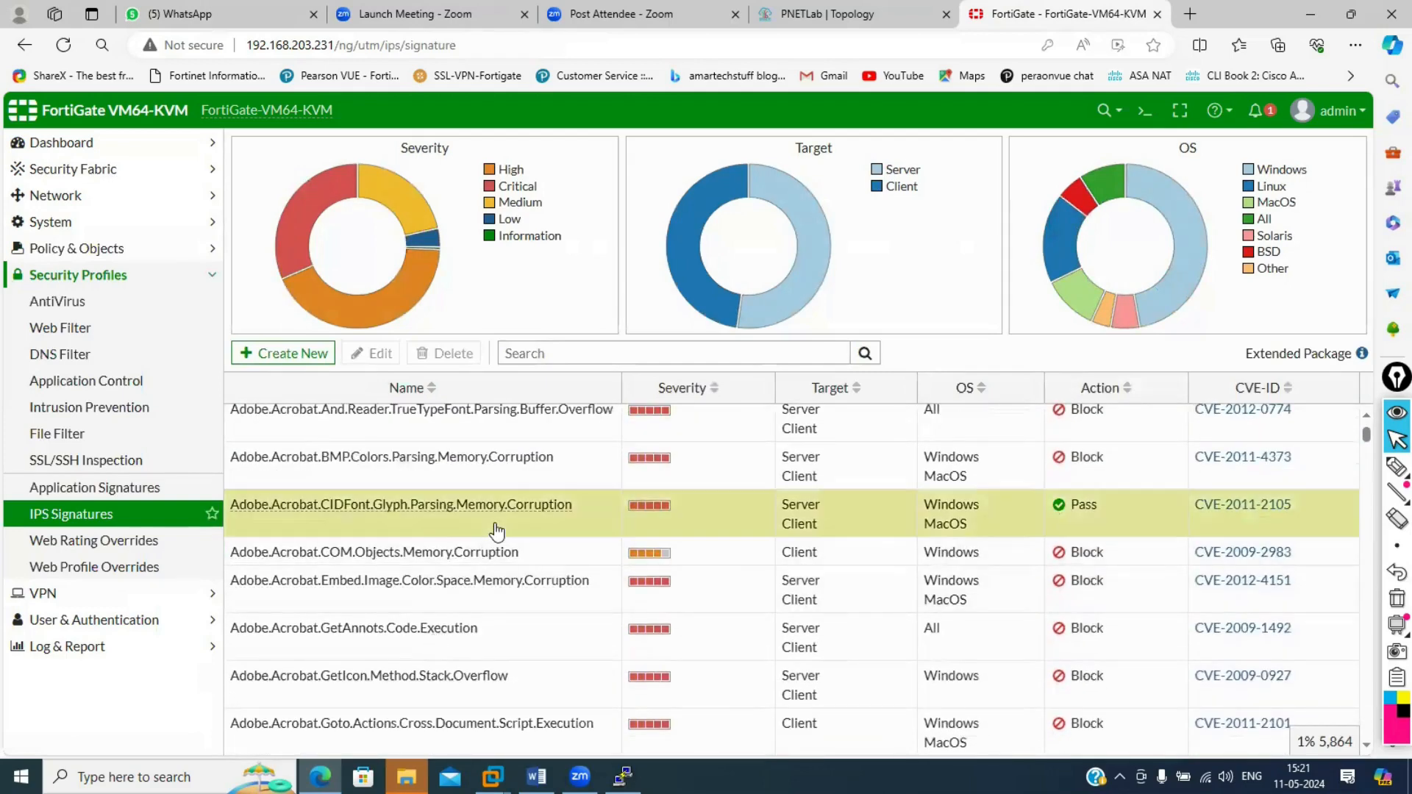
Retry saving a new custom IPS signature from the blank form and cancel back to the signatures list.
left_click(285, 354)
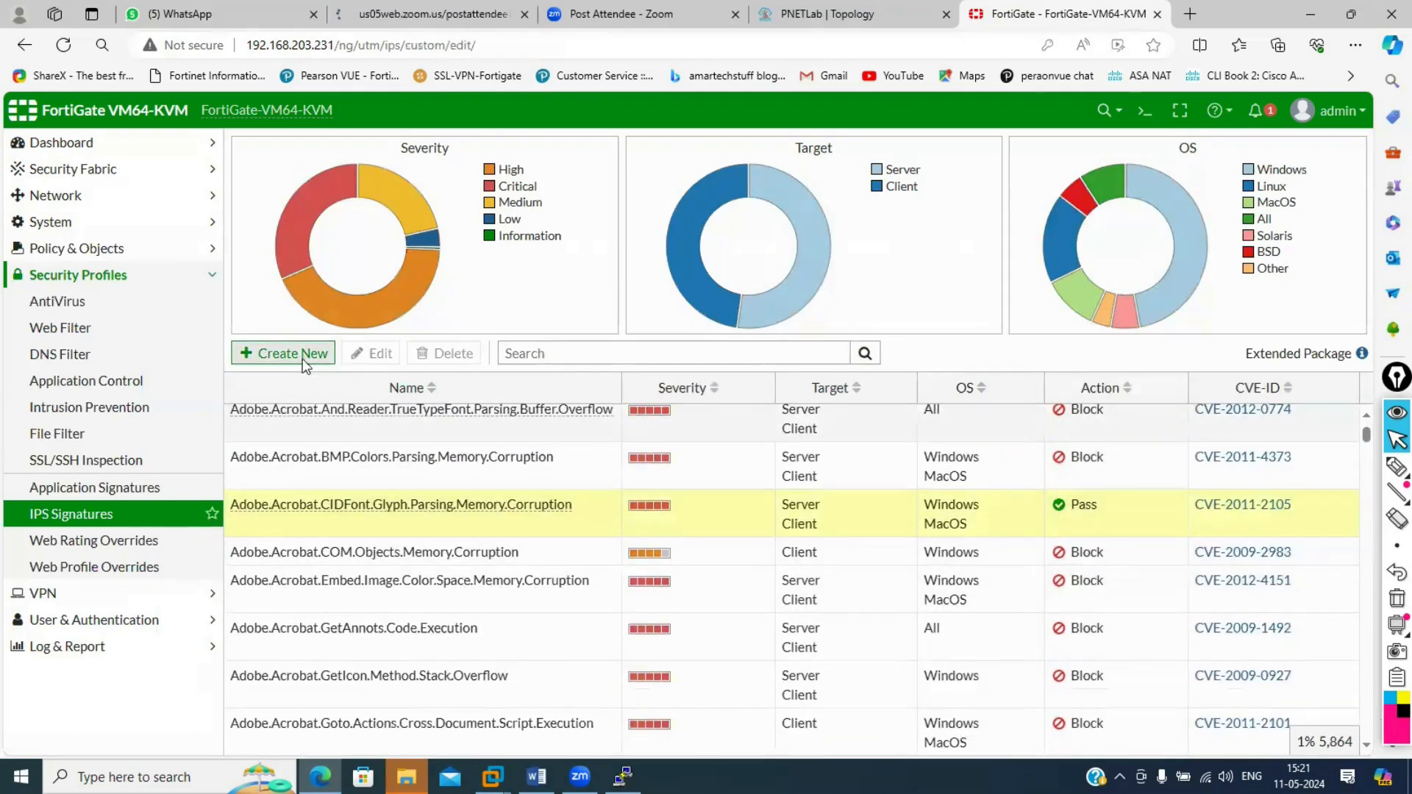
left_click(702, 197)
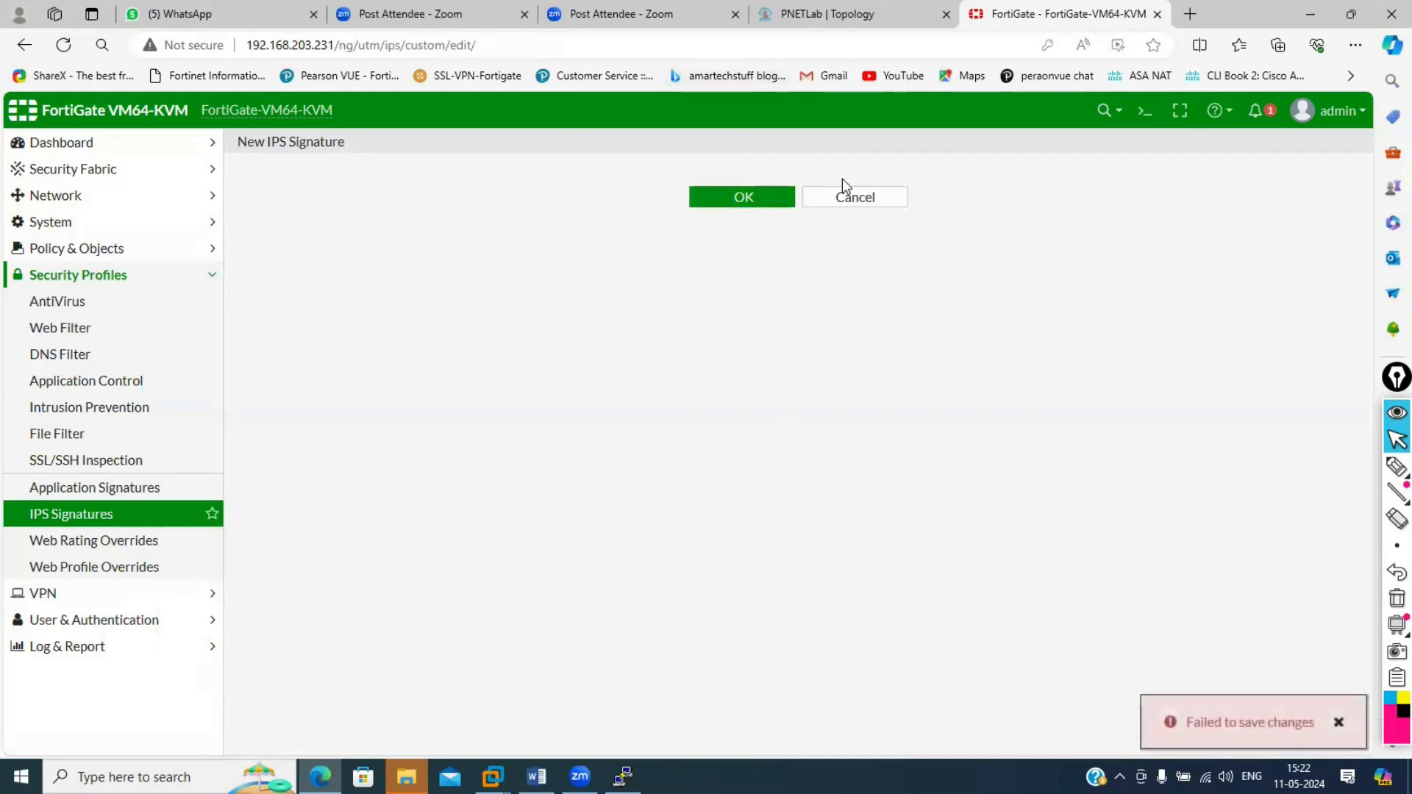
left_click(884, 200)
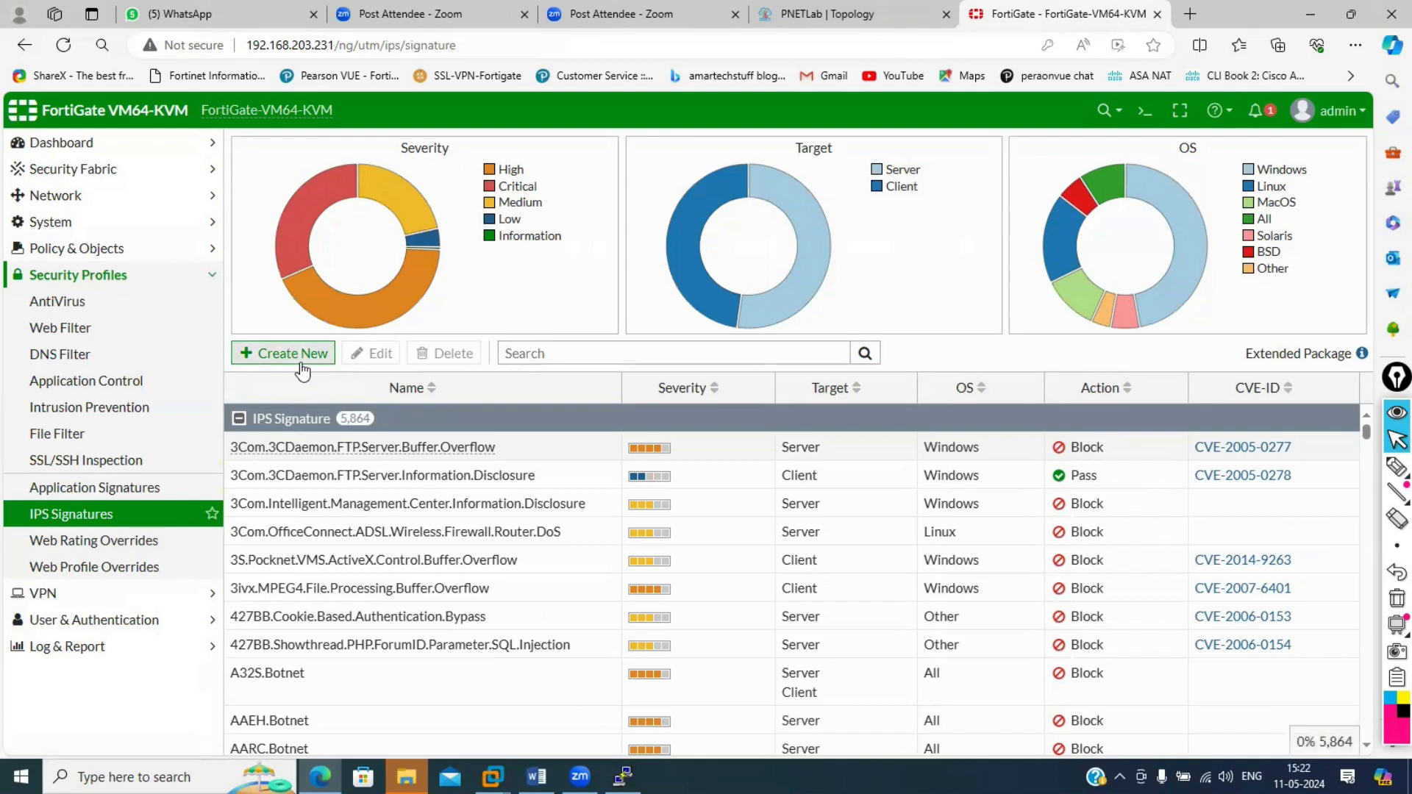
left_click(293, 354)
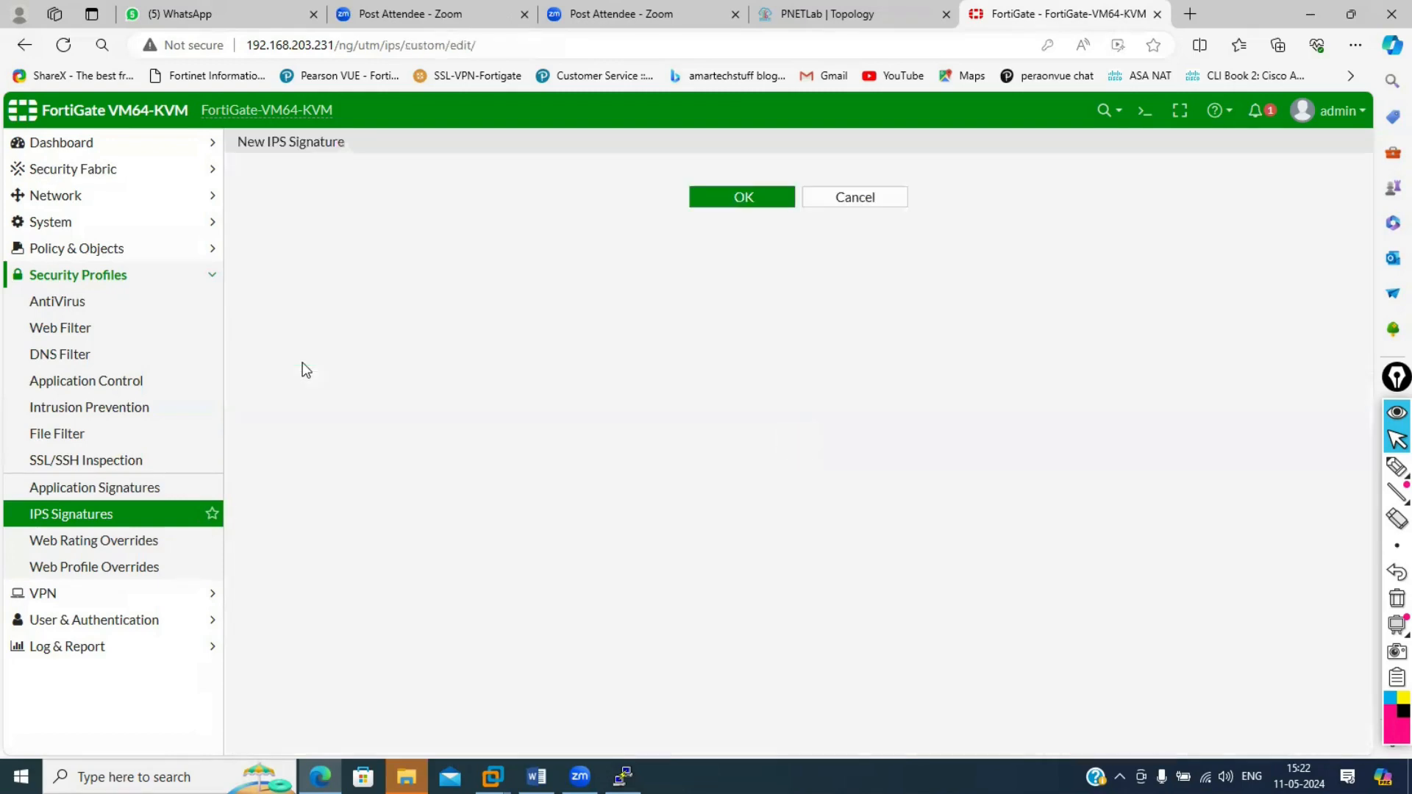
triple_click(756, 203)
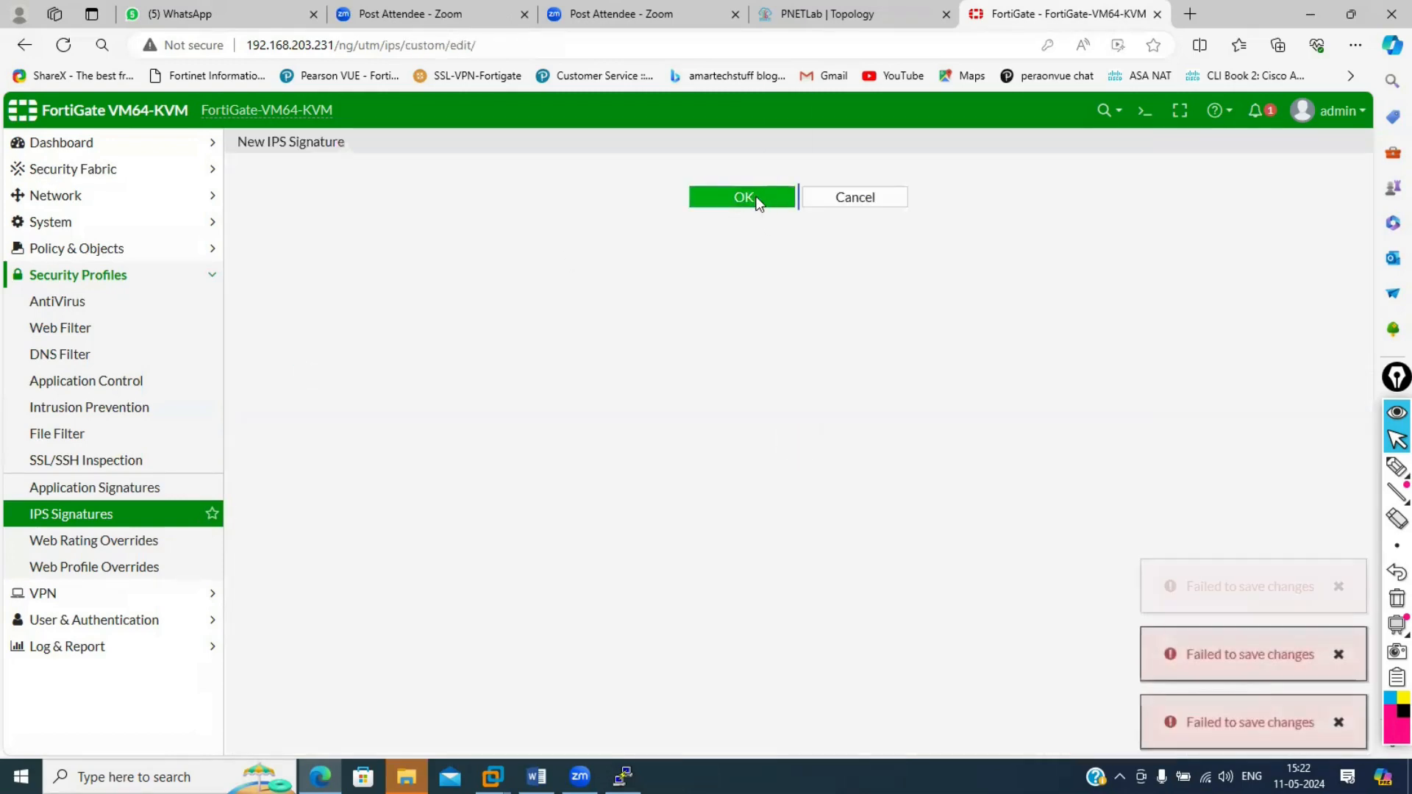
left_click(837, 196)
left_click(837, 197)
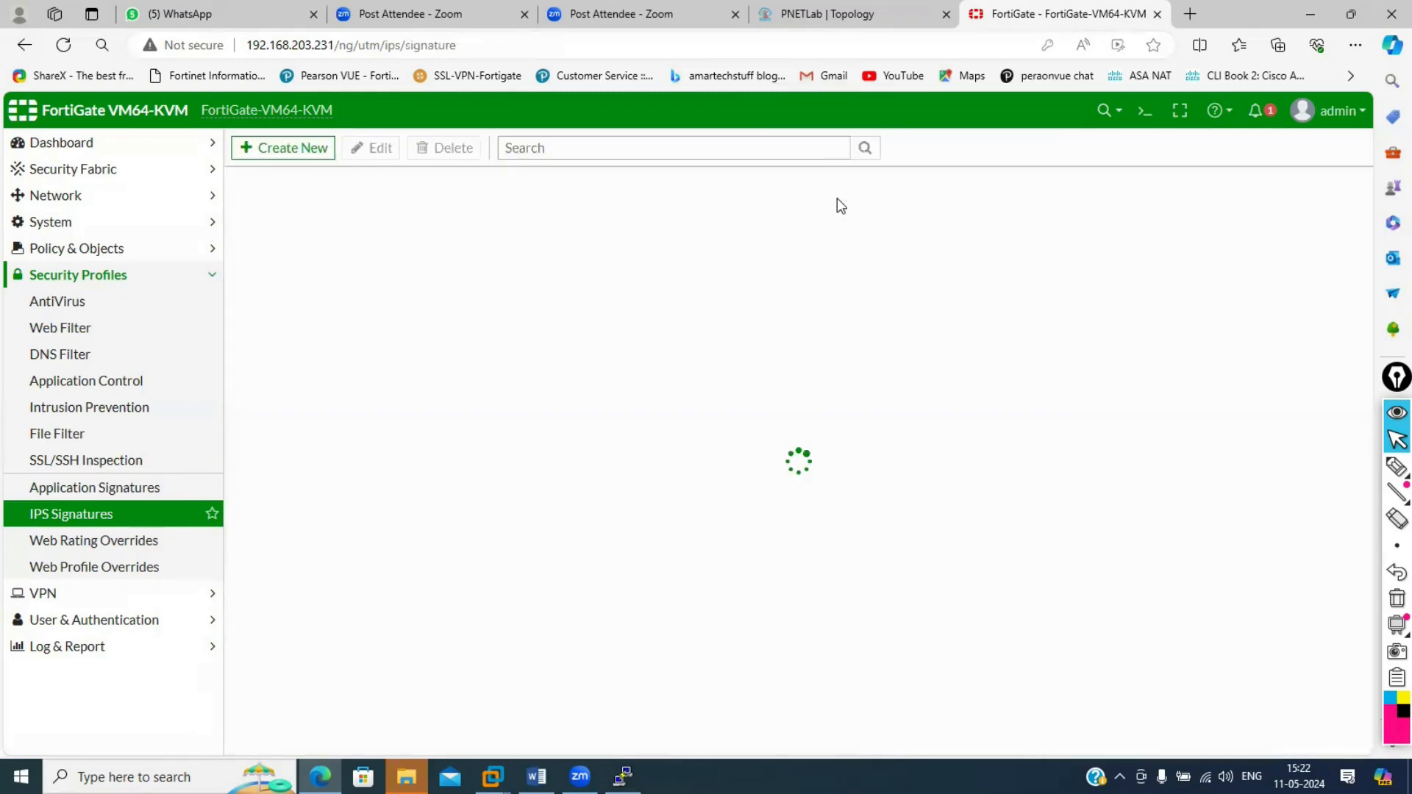
Review the wifi-default antivirus profile's settings and return to the antivirus profiles list without saving.
left_click(114, 508)
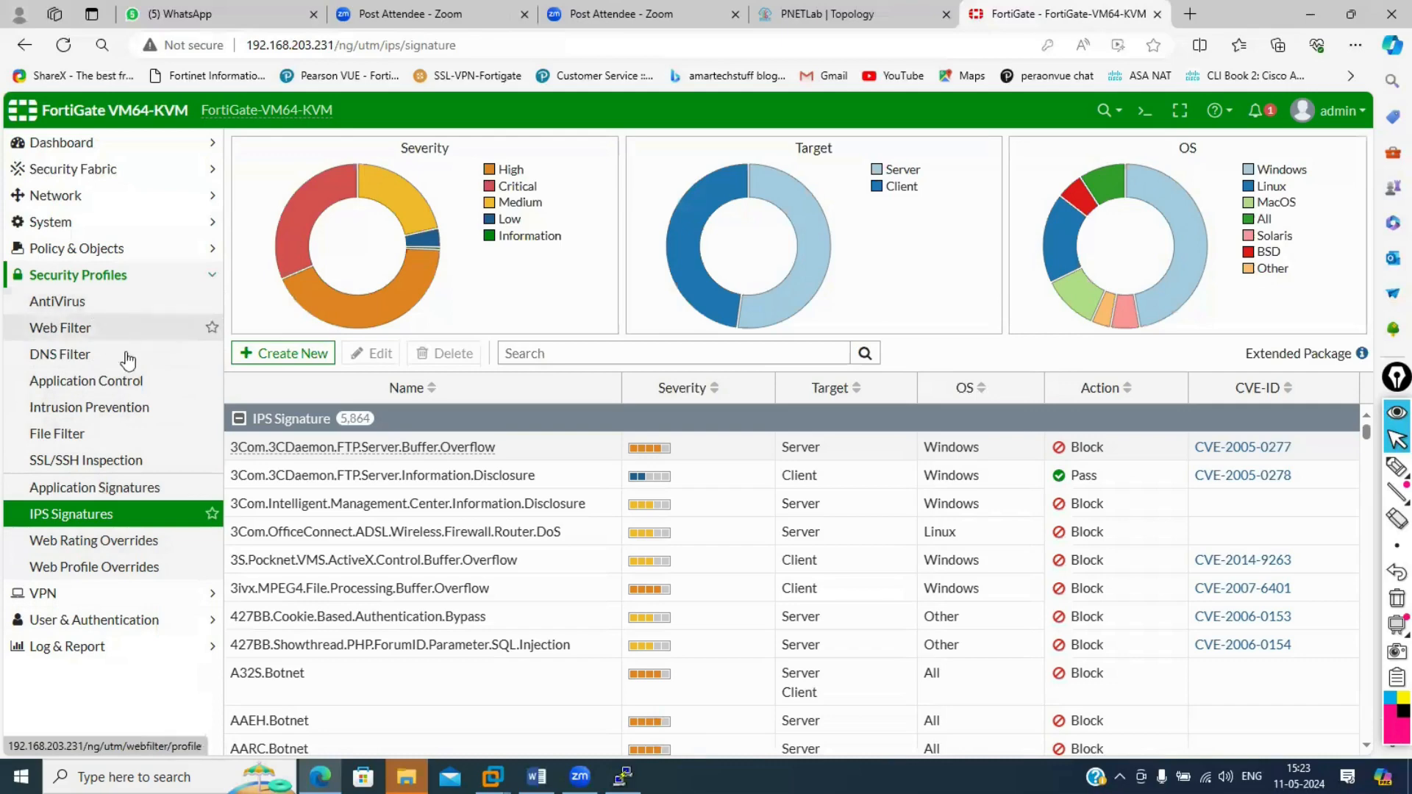
left_click(79, 307)
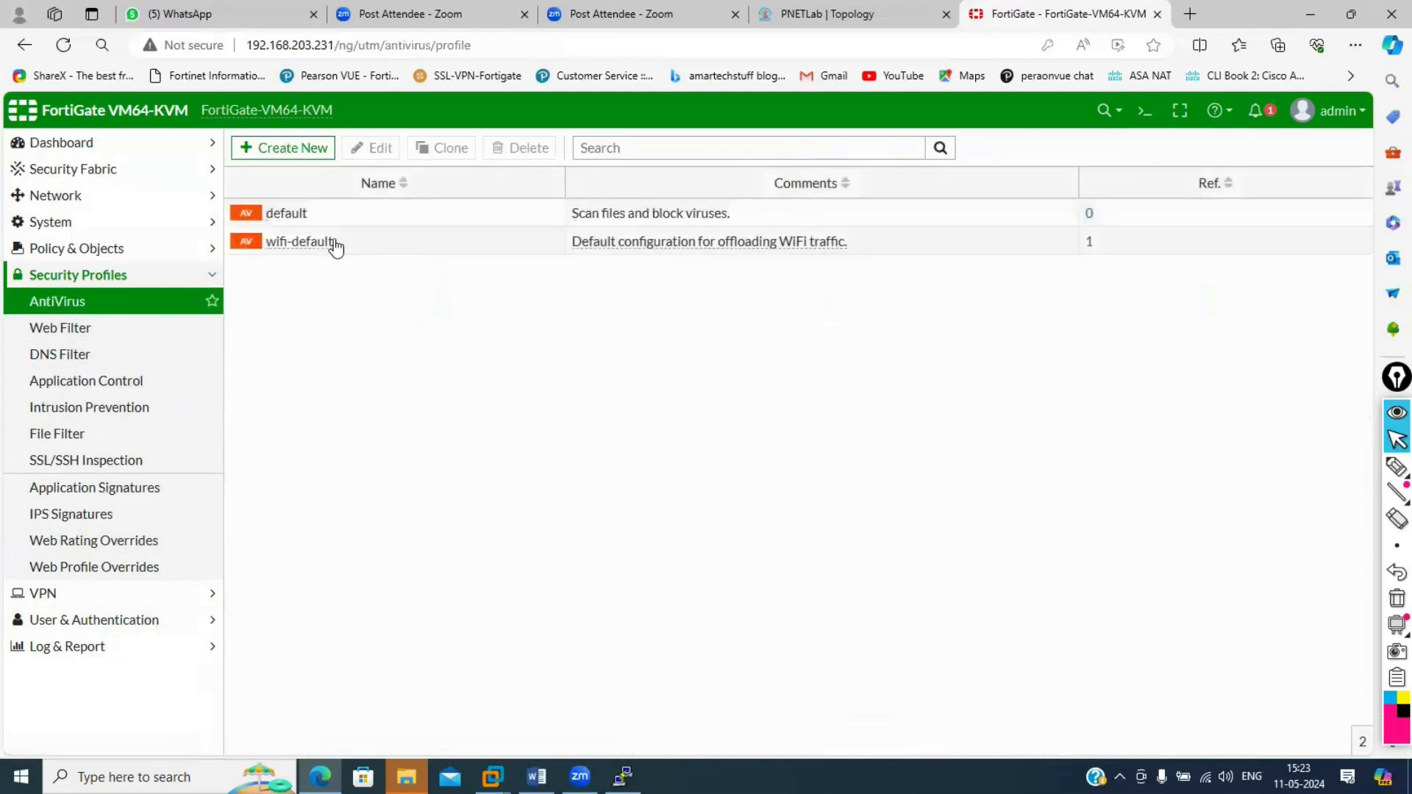
left_click(384, 243)
double_click(384, 243)
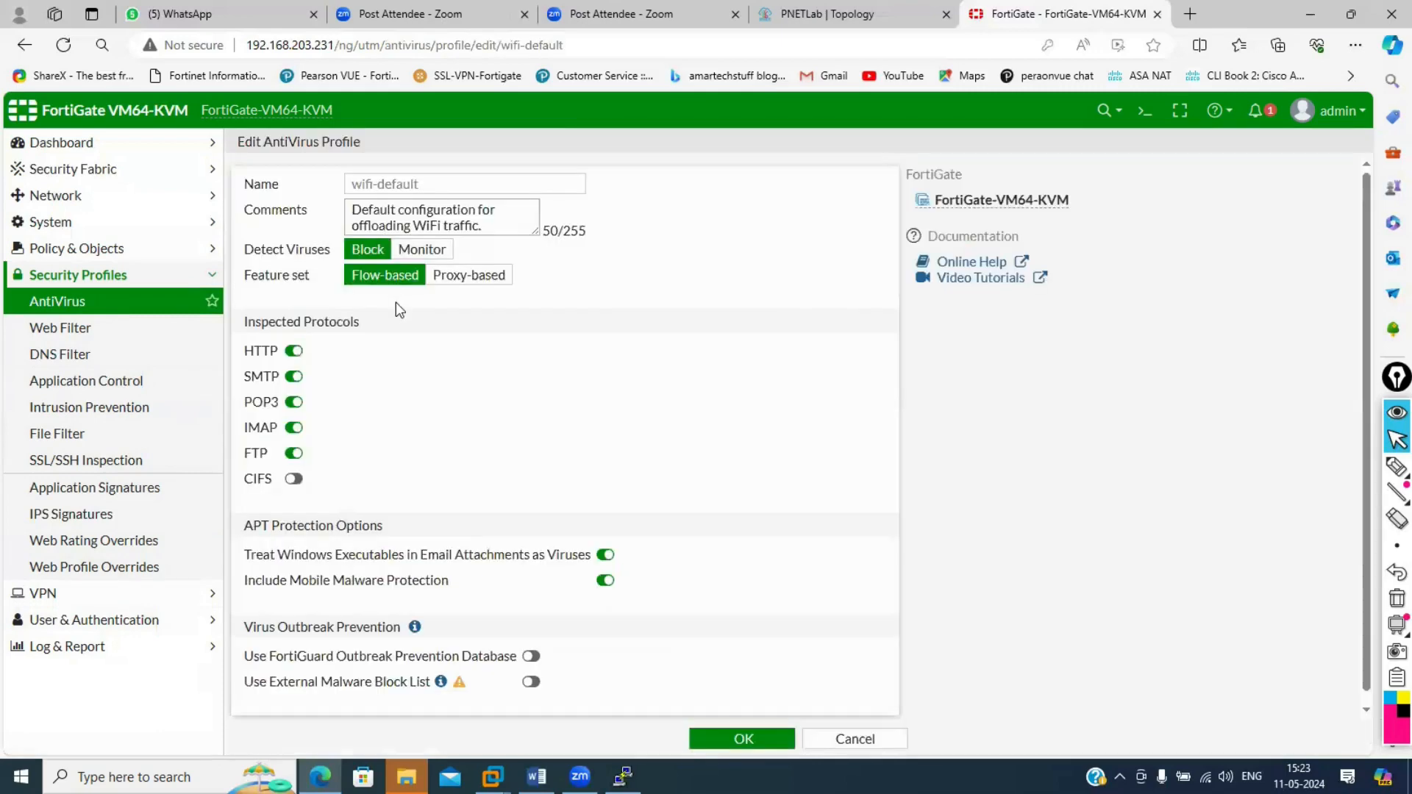
left_click(96, 309)
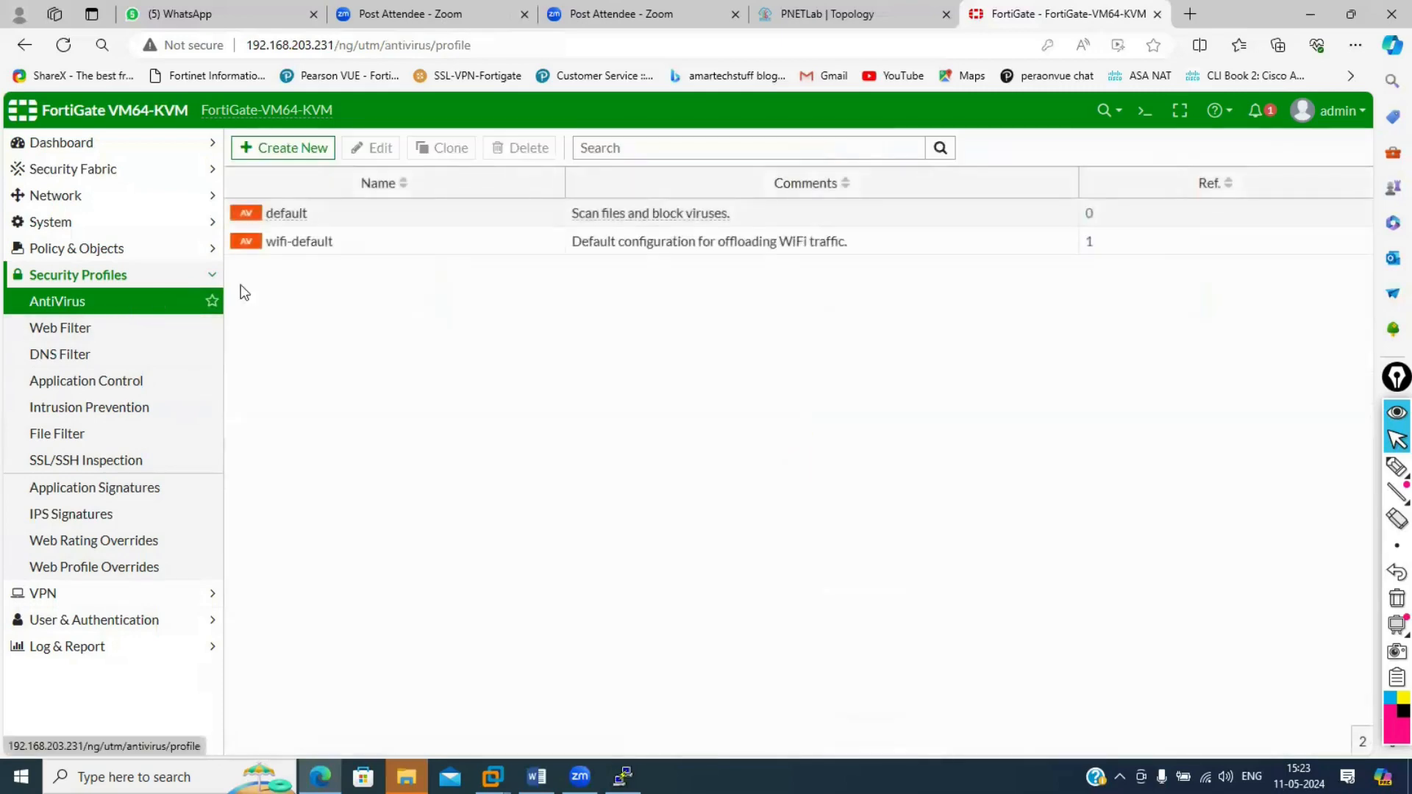
Open the firewall policy with ID 2 for editing and enable AntiVirus in its security profiles.
left_click(141, 252)
left_click(100, 277)
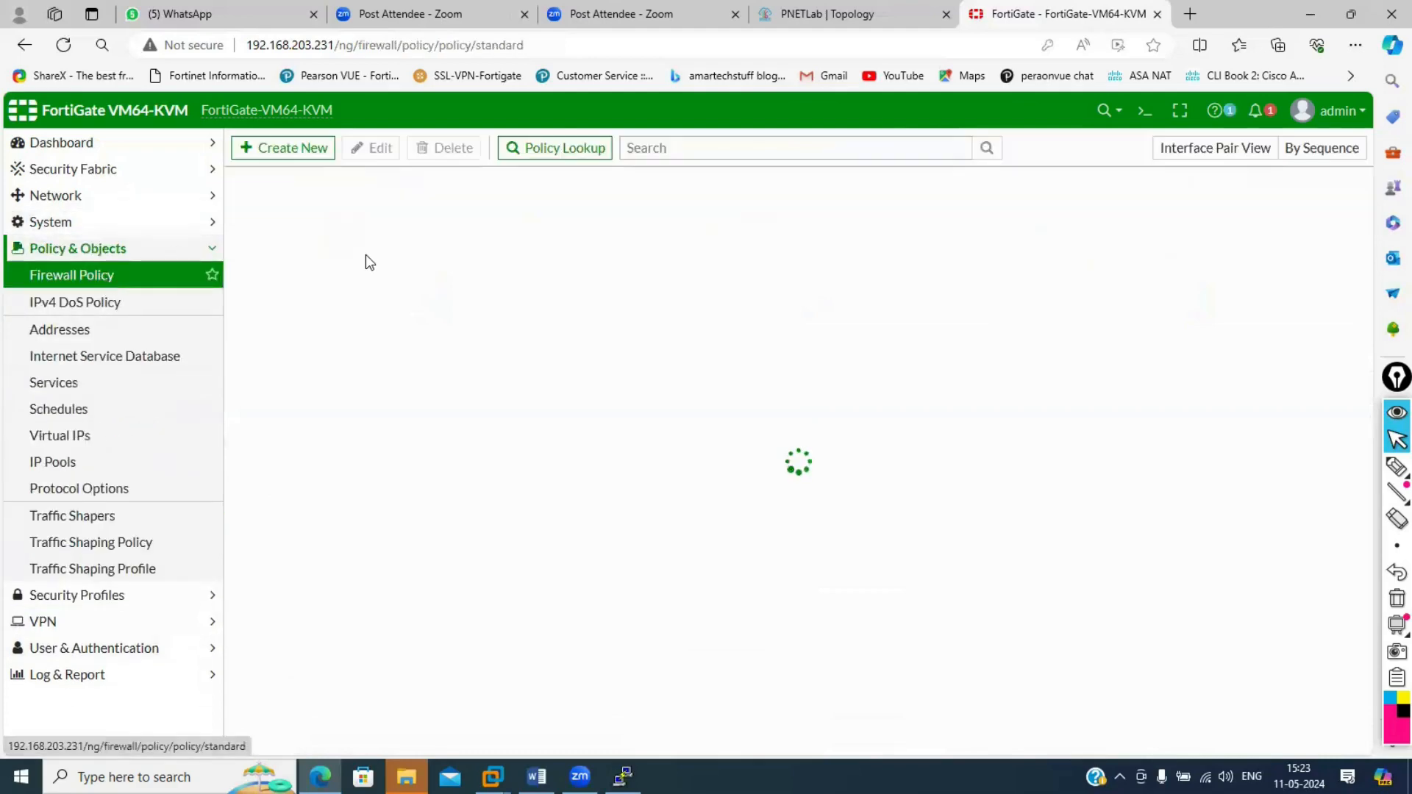
double_click(276, 264)
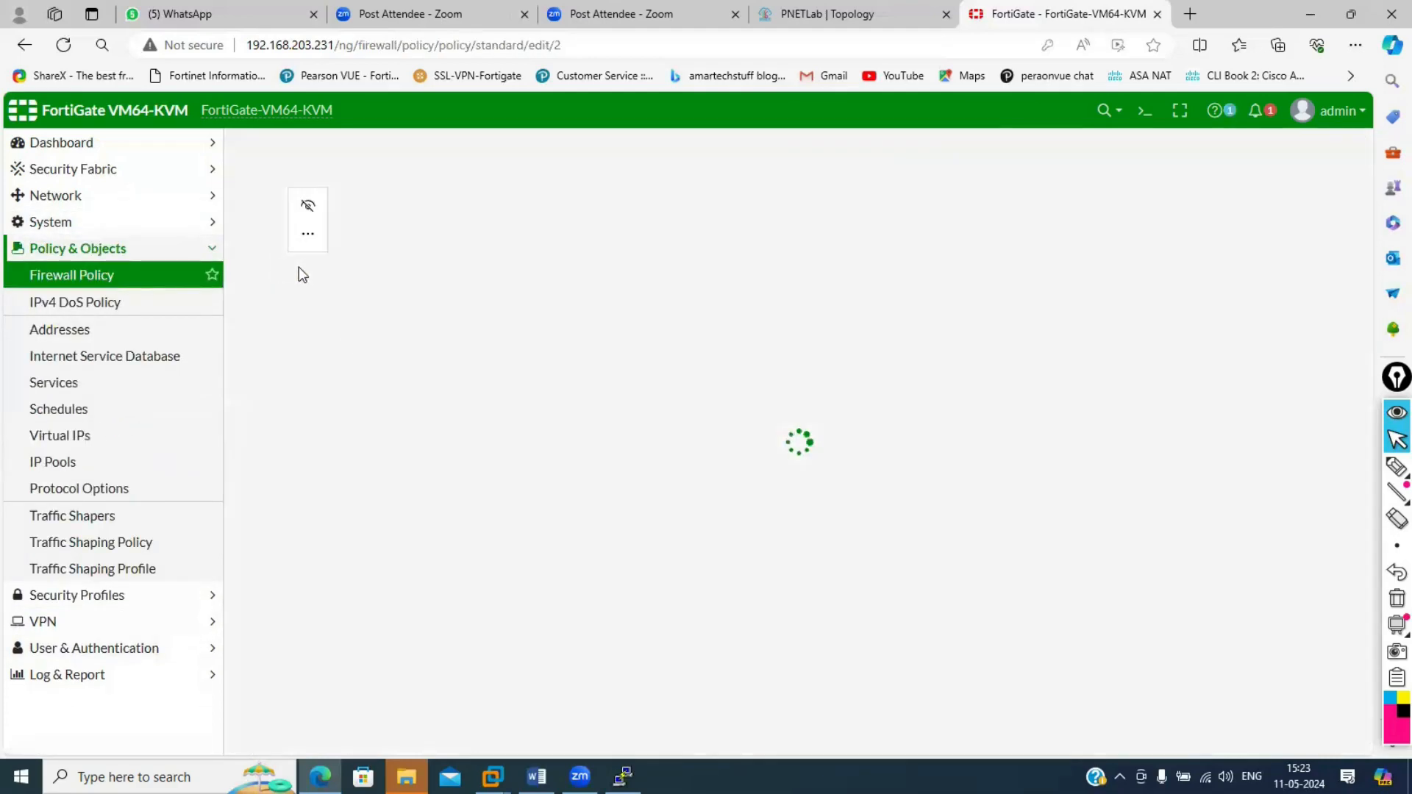
scroll(404, 562, "down", 3)
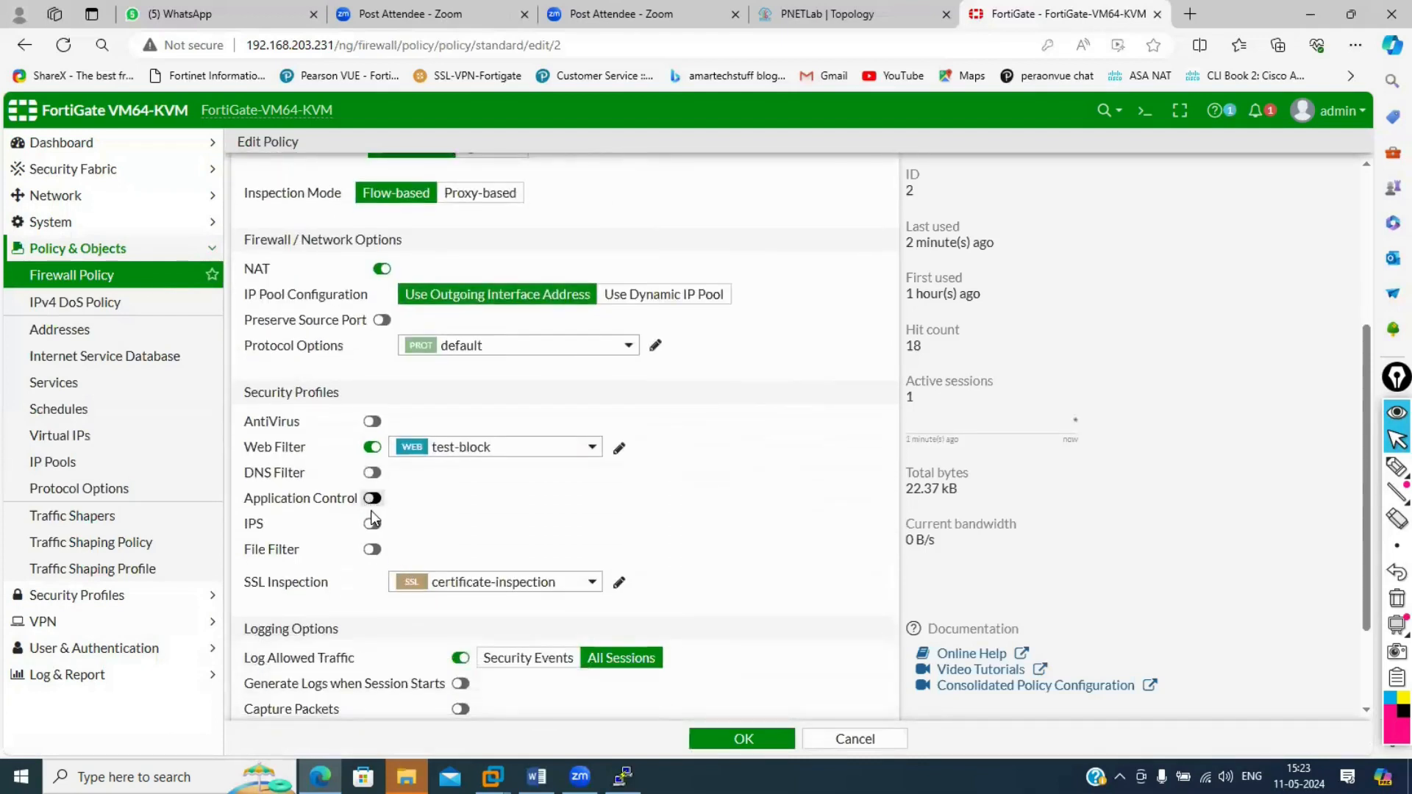
left_click(373, 425)
Review the blank new antivirus profile form from the policy, cancel it and select the default antivirus profile.
left_click(480, 422)
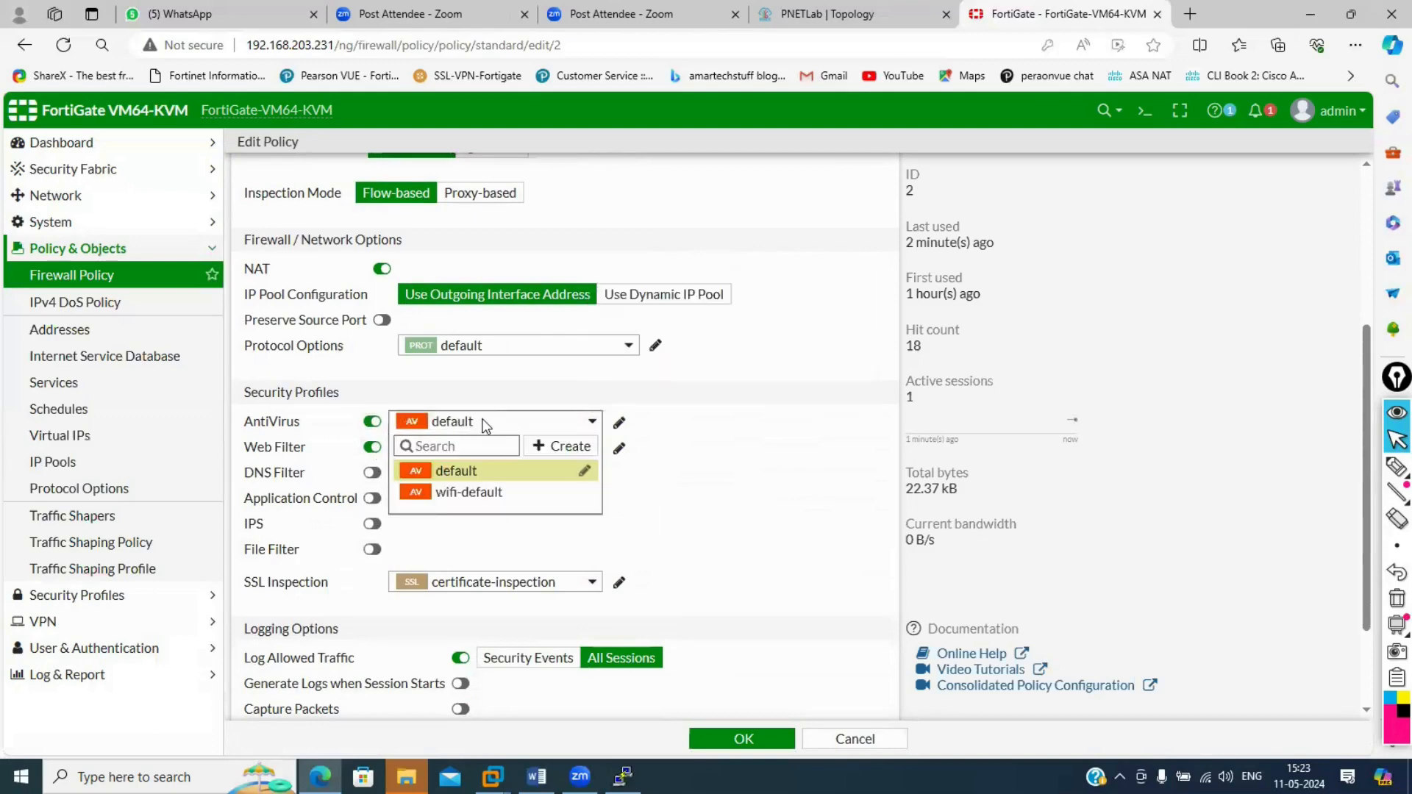
left_click(571, 450)
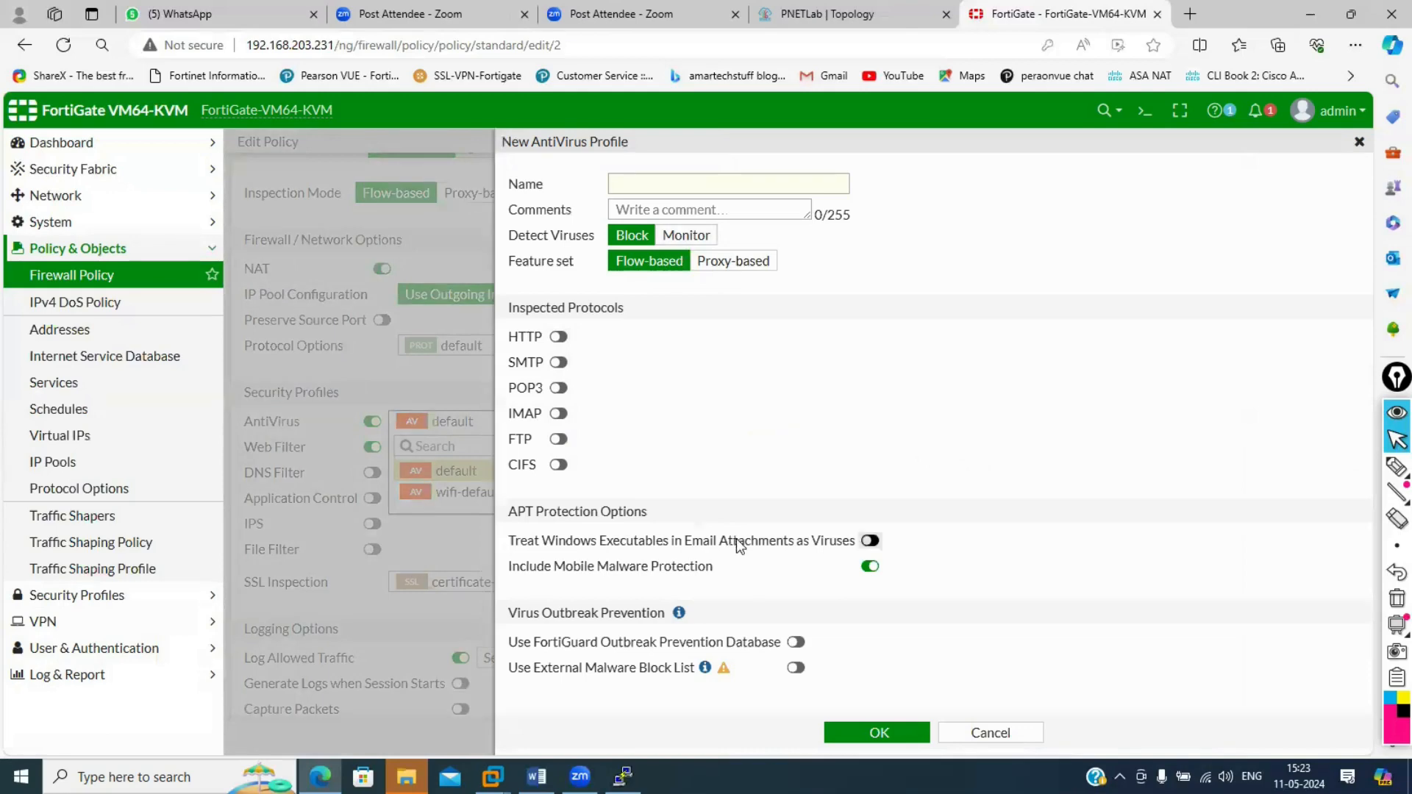
left_click(986, 731)
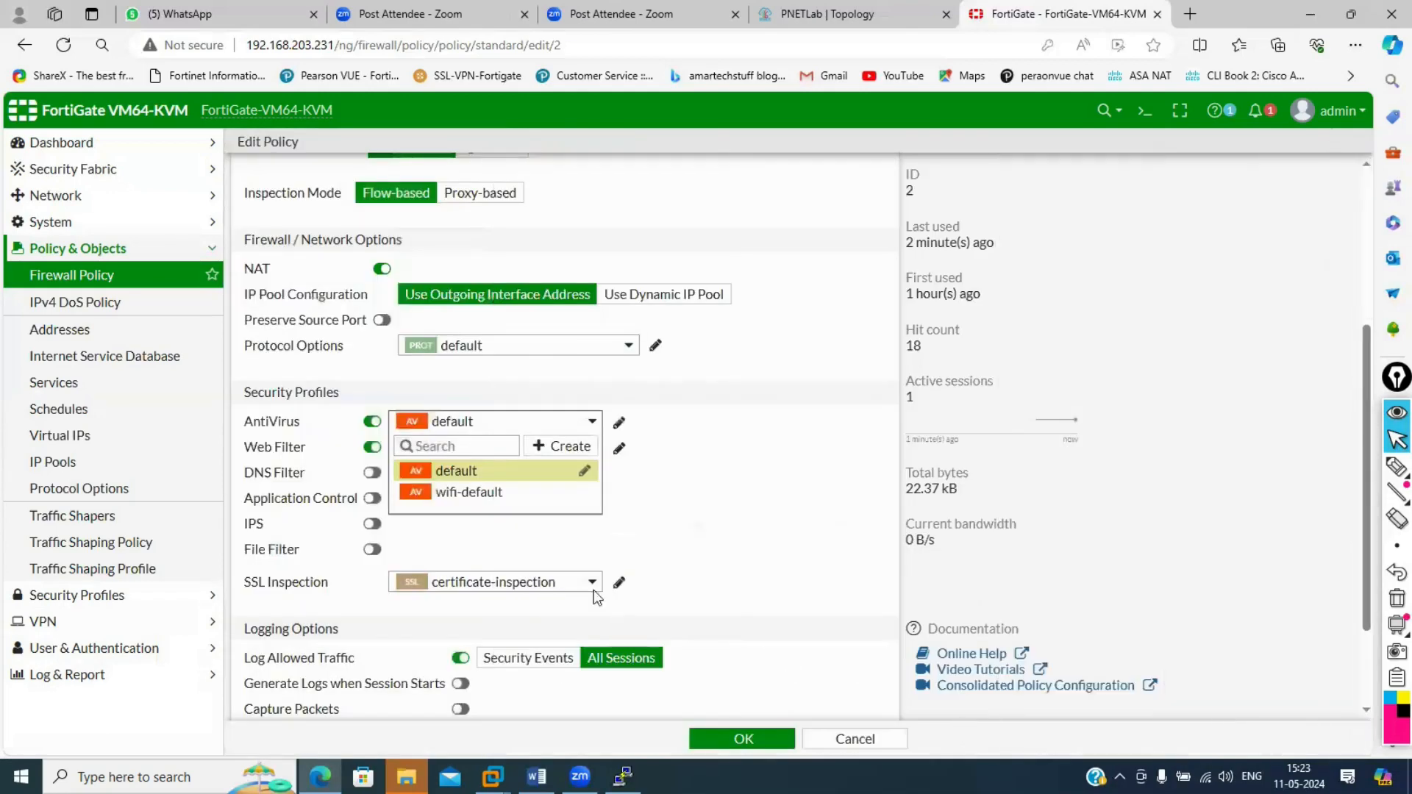
left_click(466, 470)
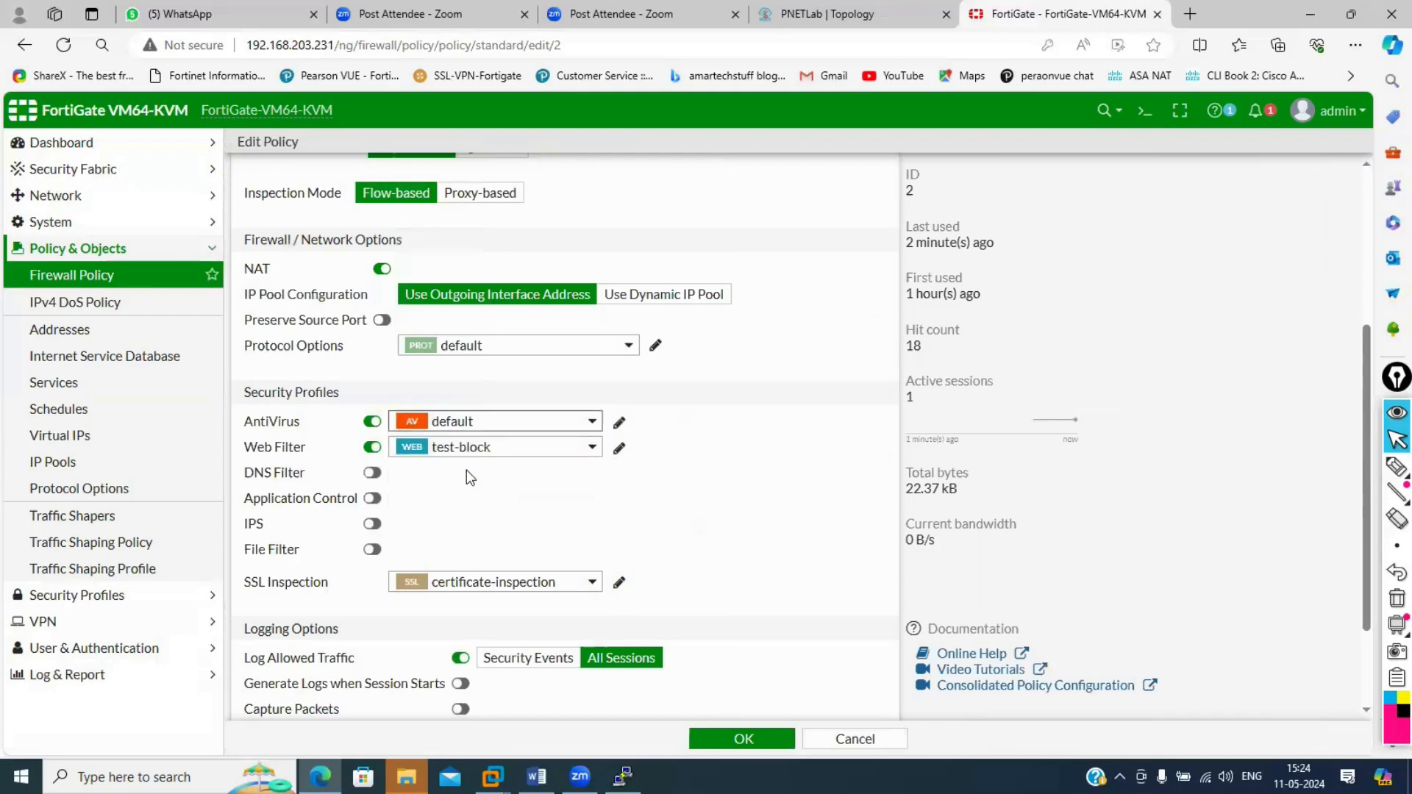
mouse_move(417, 428)
scroll(451, 503, "down", 3)
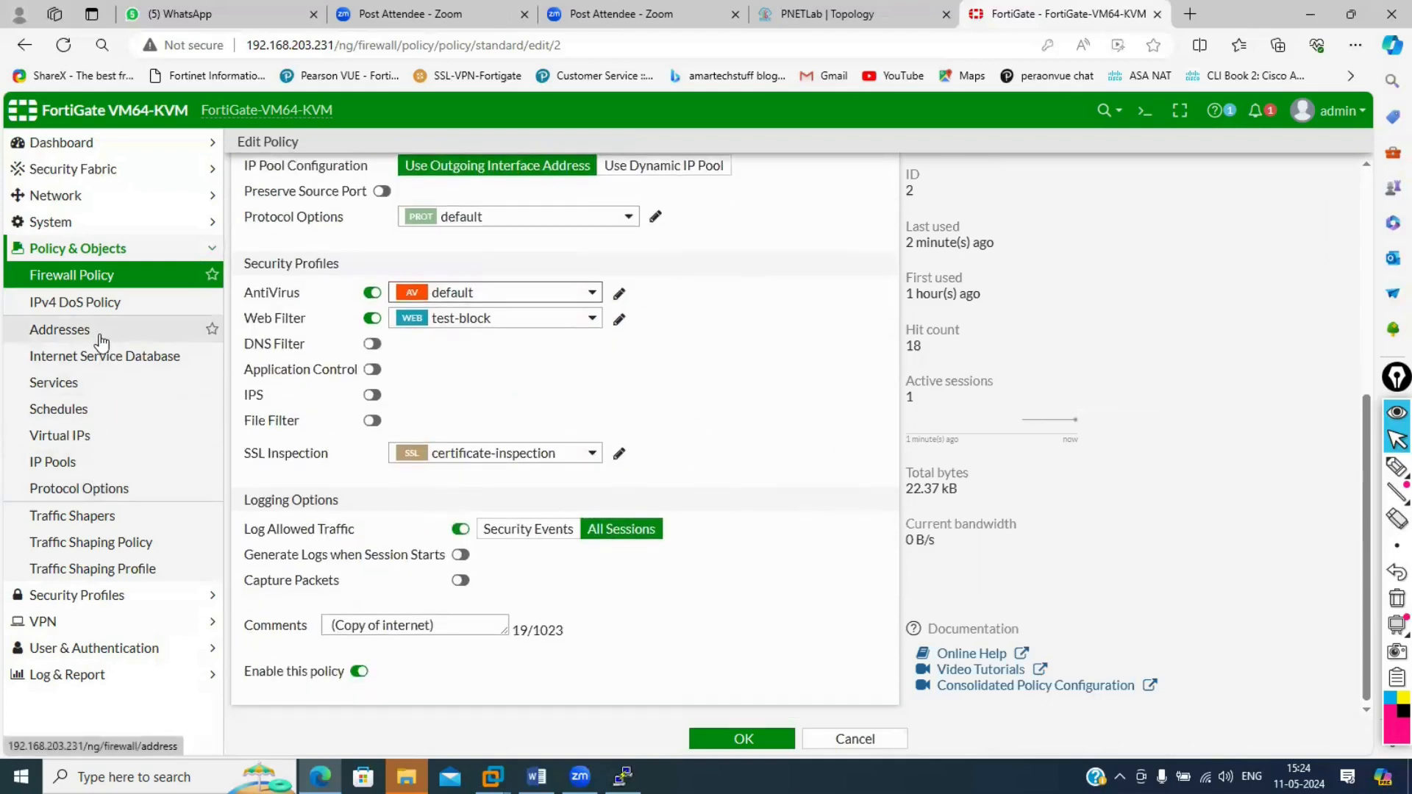
Leave the policy unsaved, start cloning the default antivirus profile from the antivirus profiles list, and cancel the clone.
left_click(110, 595)
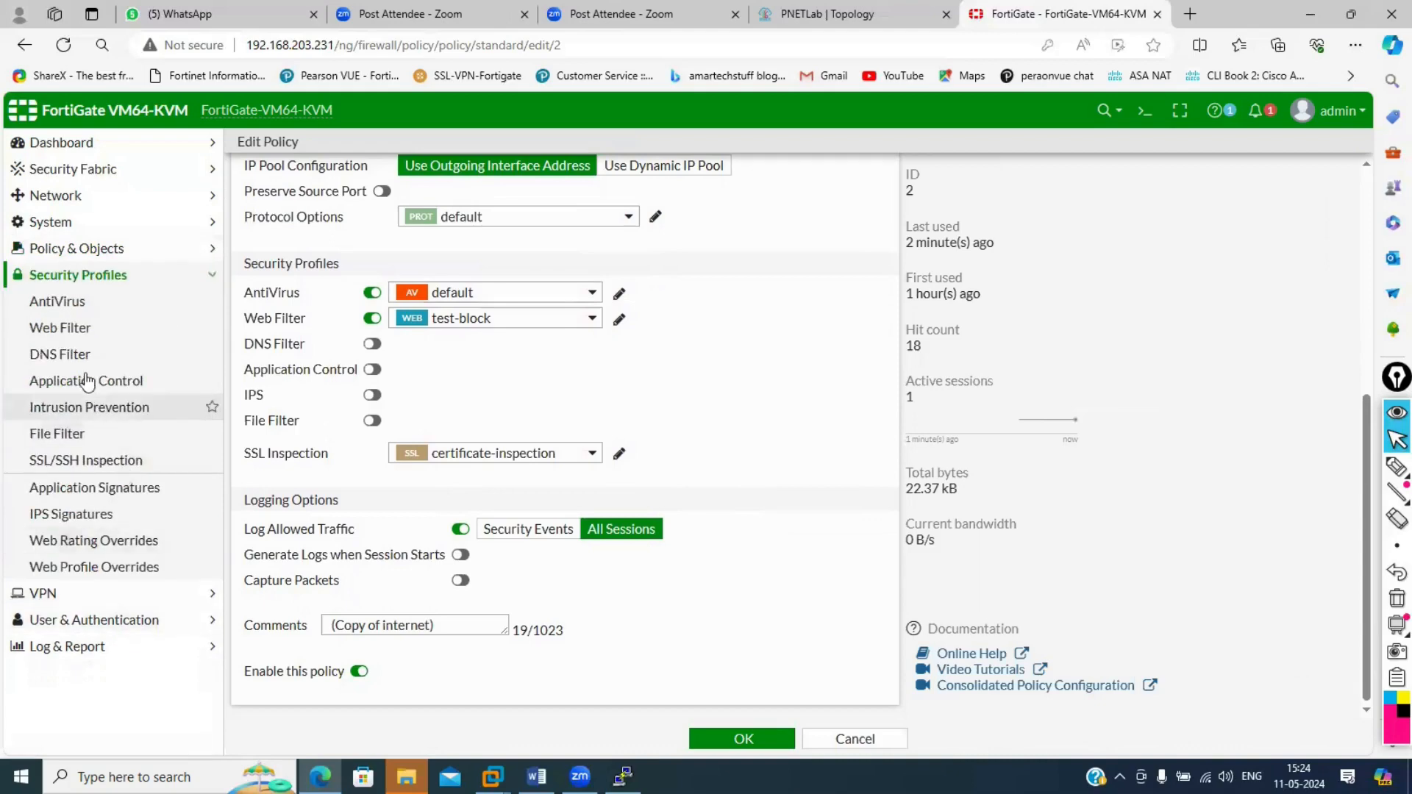
left_click(46, 302)
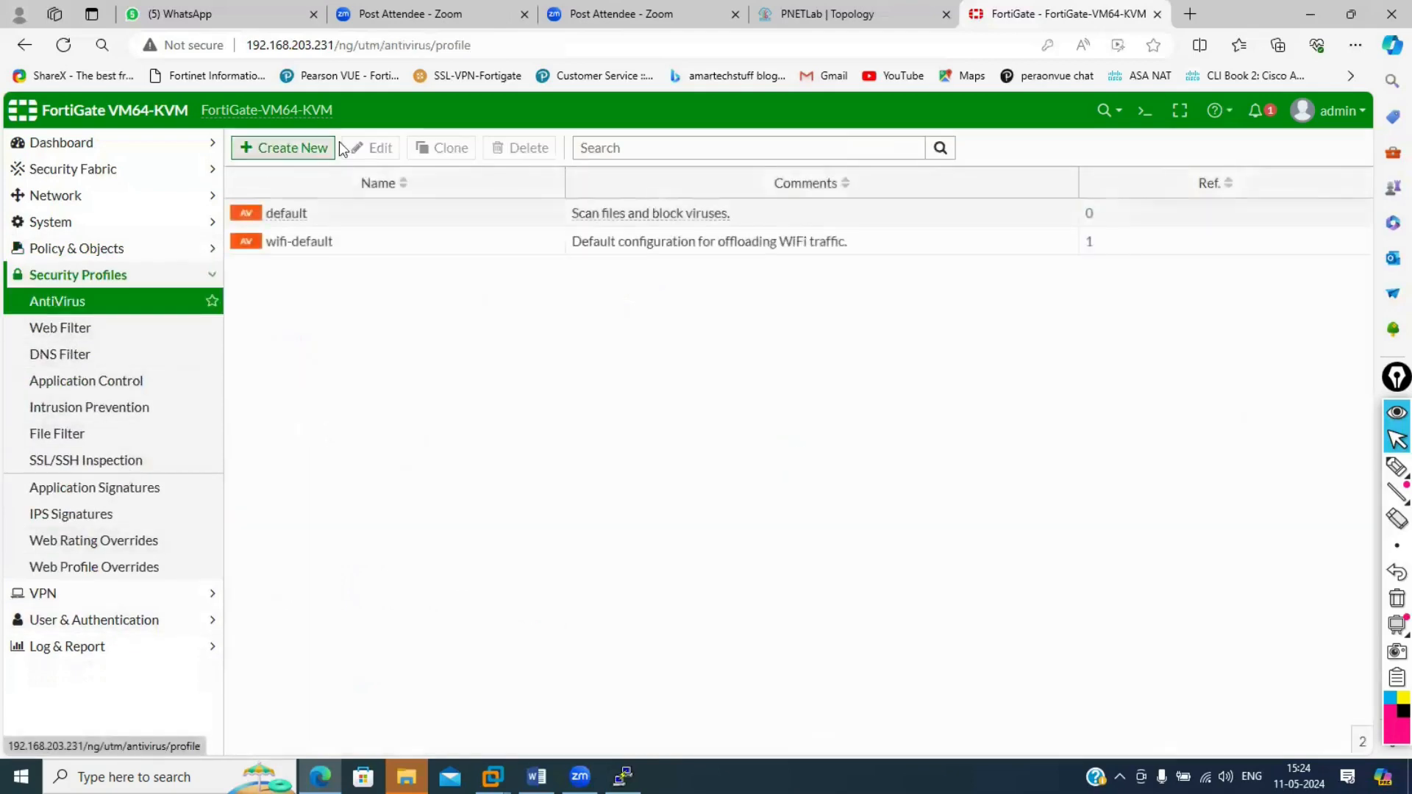
left_click(335, 218)
right_click(335, 214)
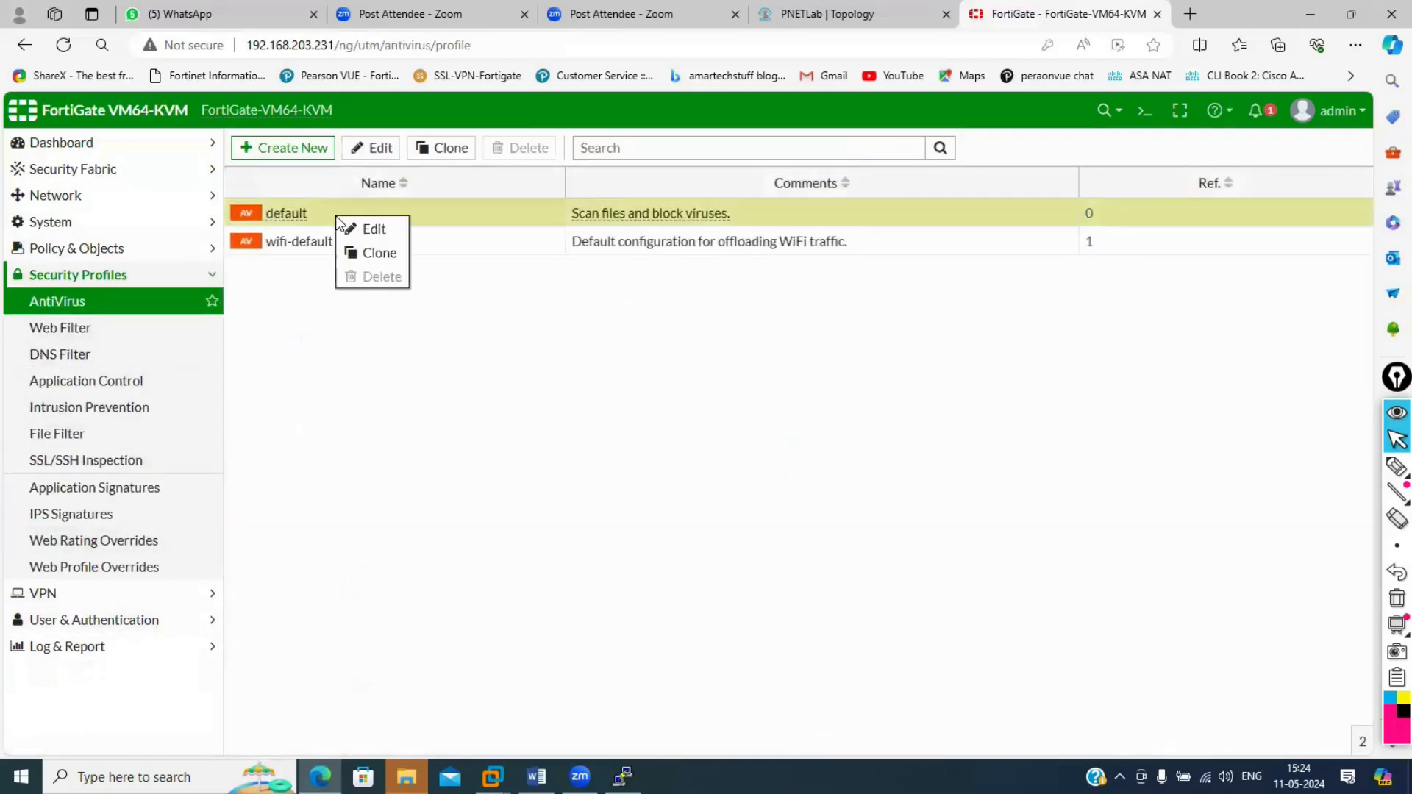
left_click(389, 249)
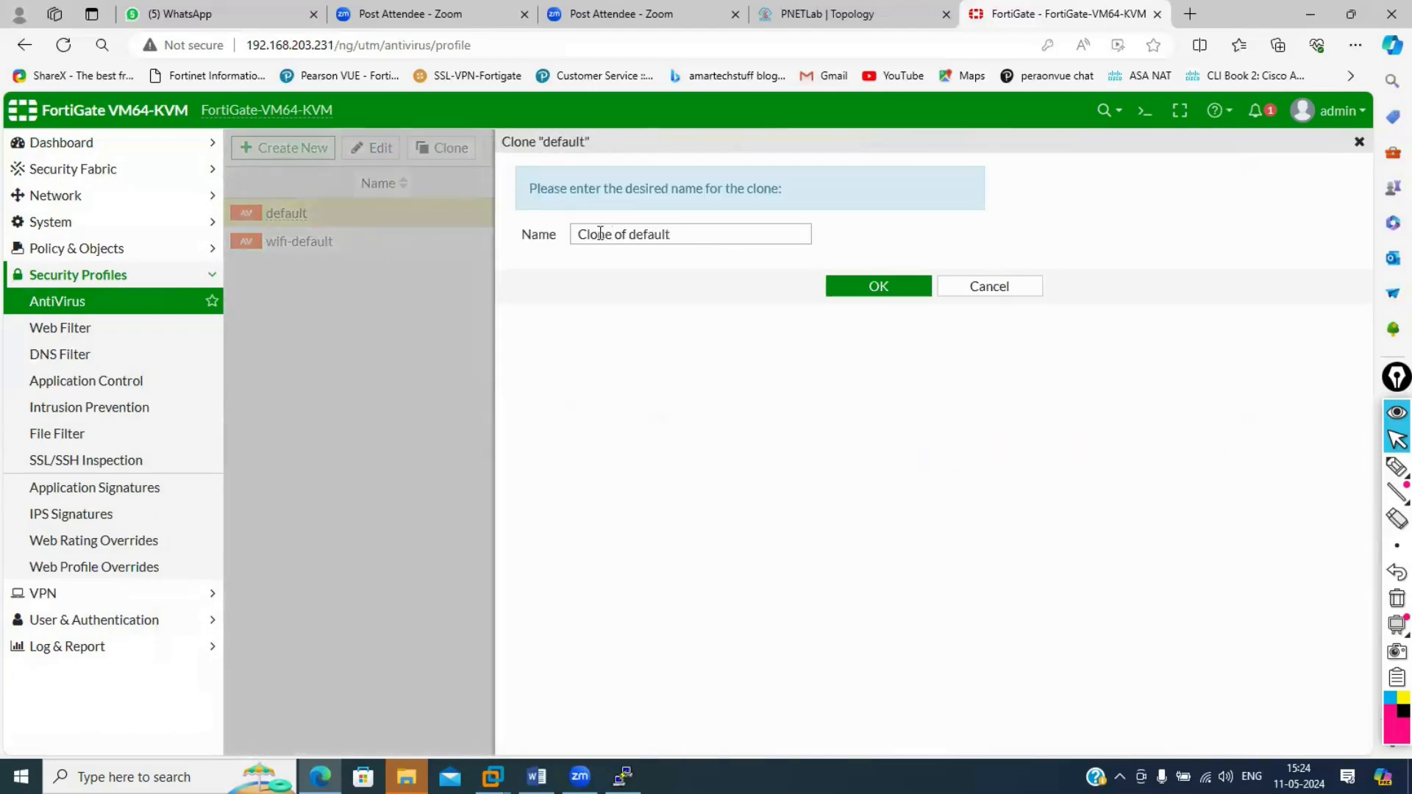
left_click_drag(673, 235, 555, 250)
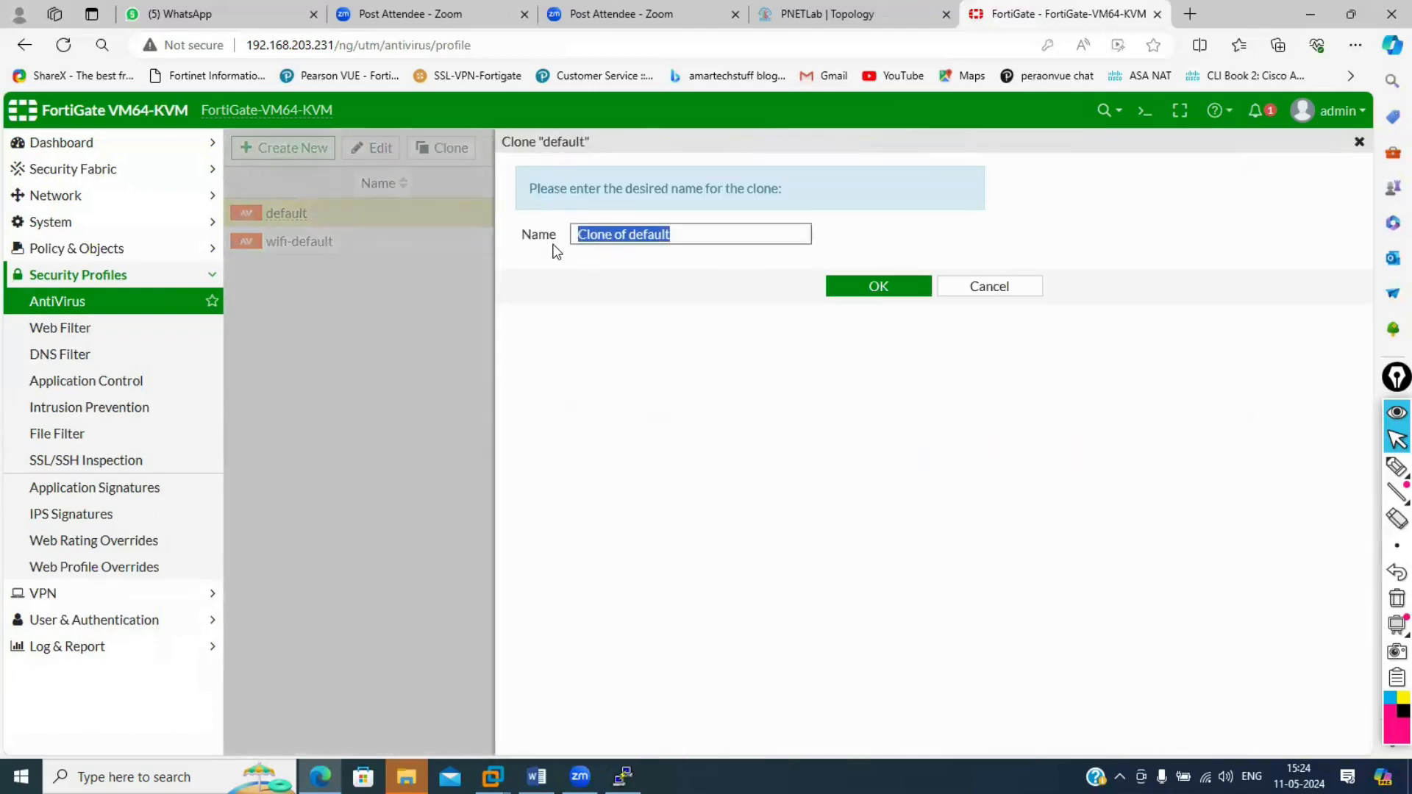
left_click(964, 289)
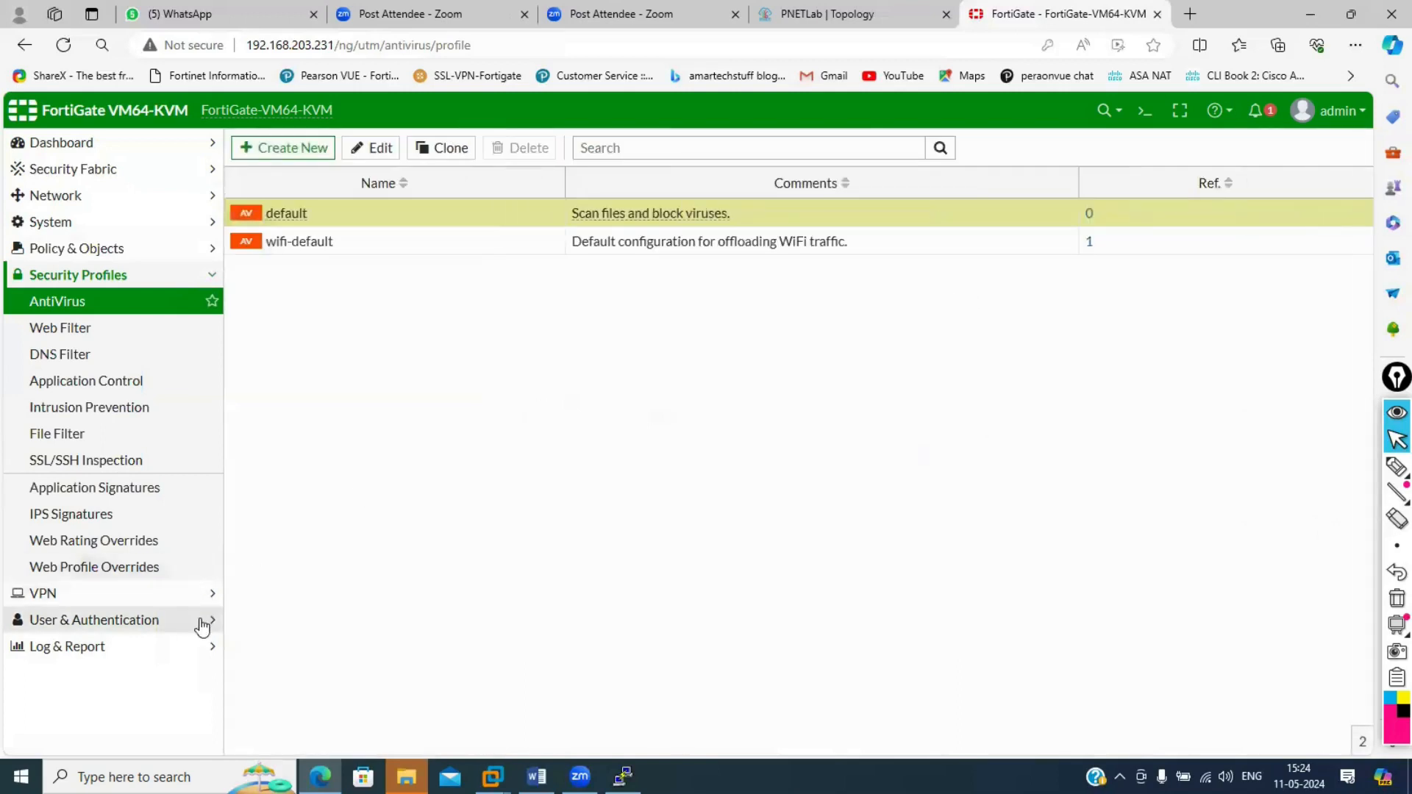
Check the AntiVirus, Anomaly and Intrusion Prevention logs, the threat weight definitions and the local traffic log.
left_click(197, 646)
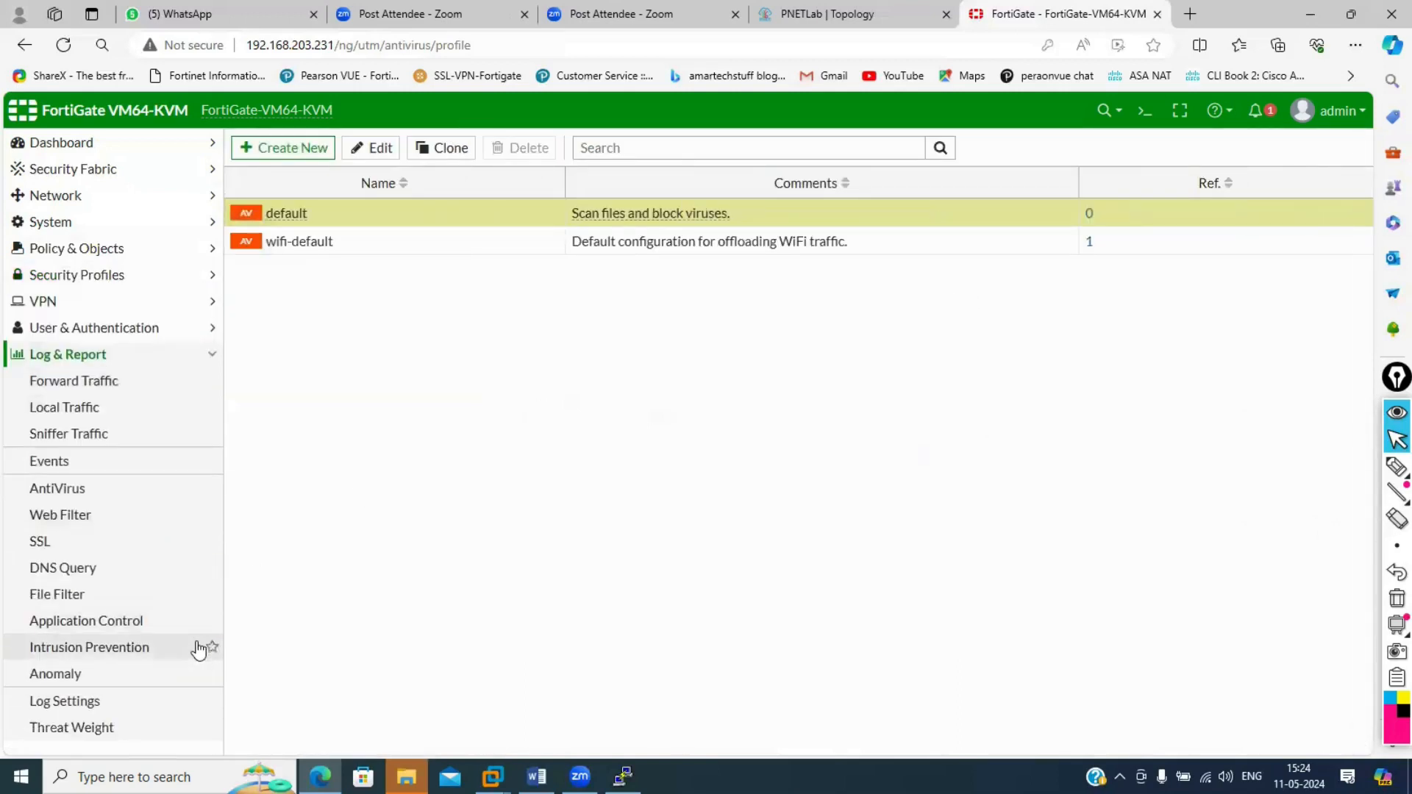
left_click(114, 491)
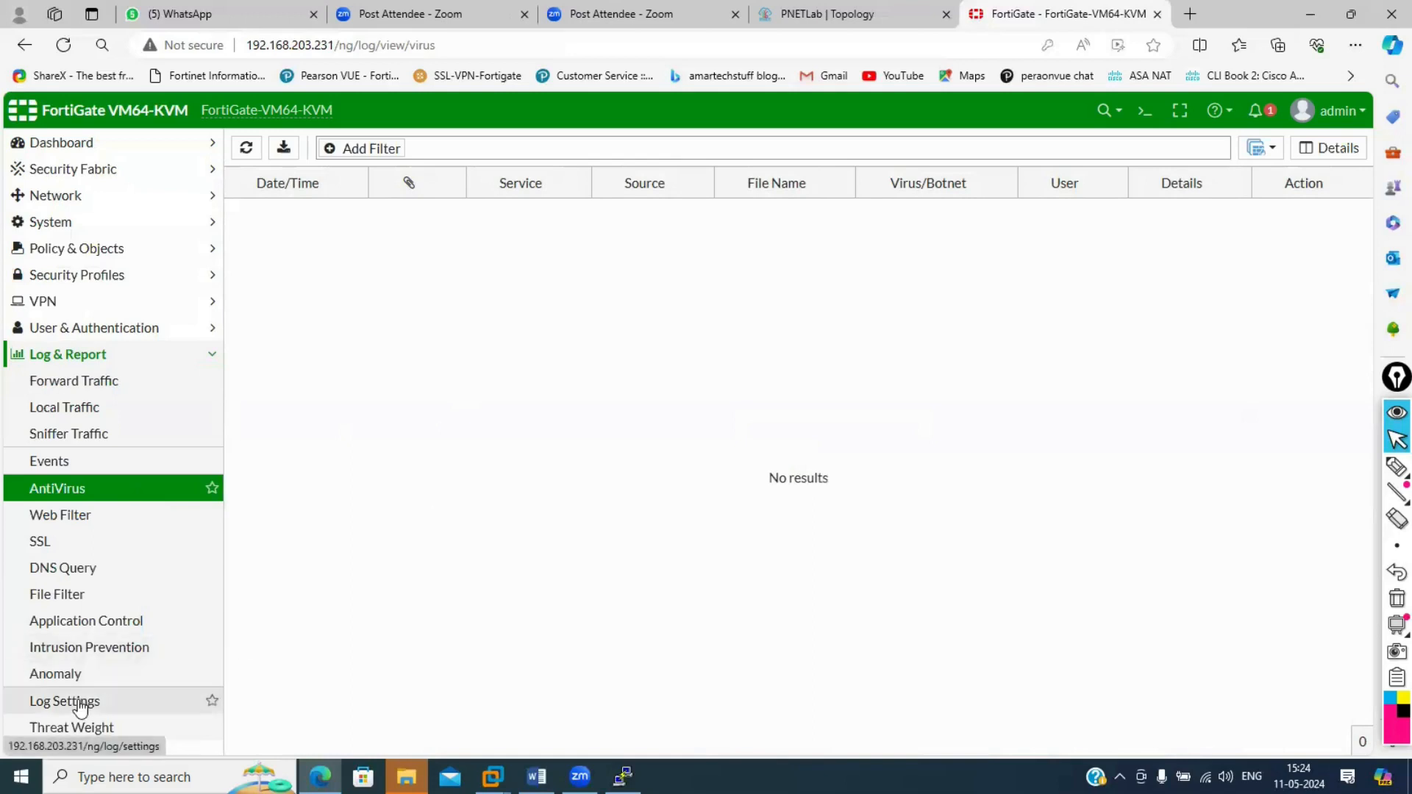
left_click(53, 680)
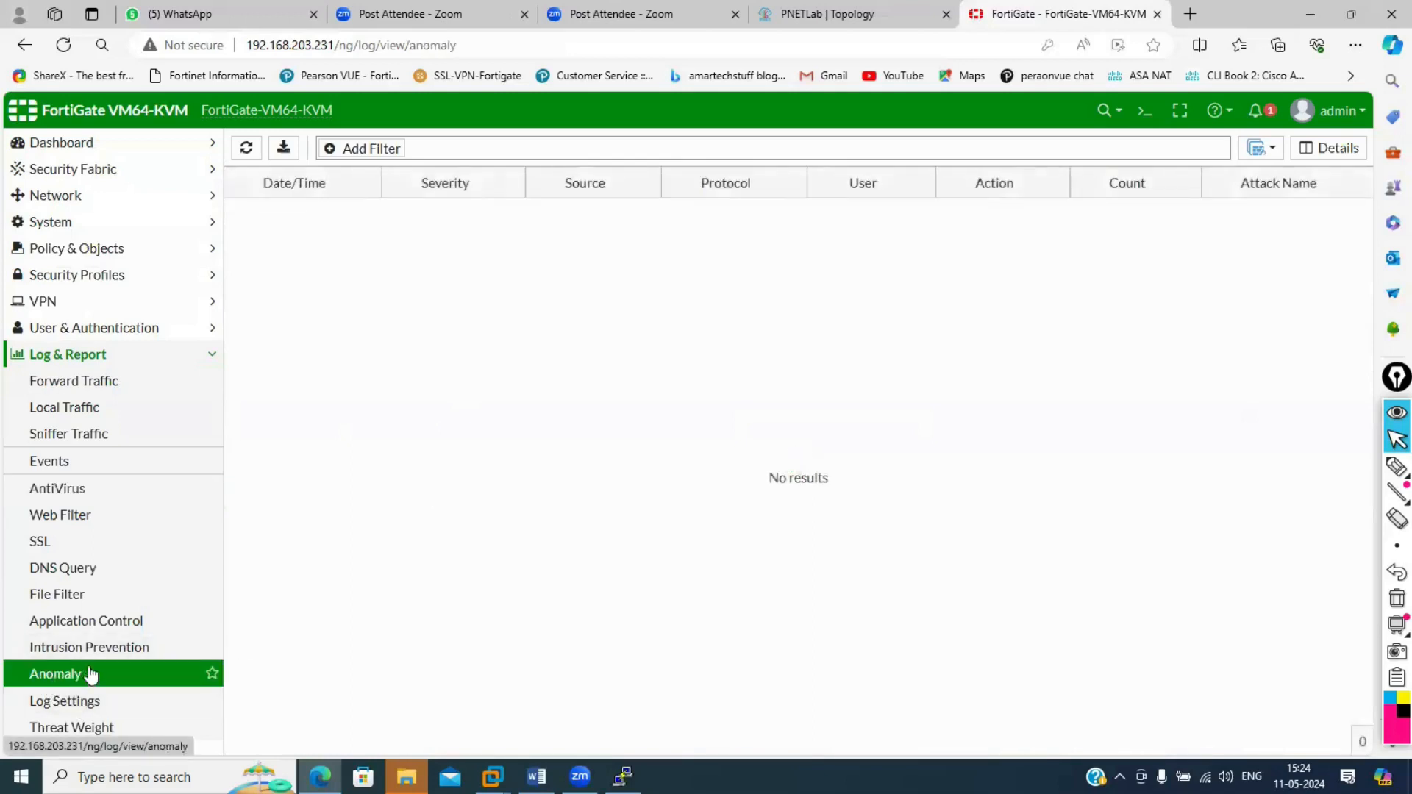
left_click(114, 652)
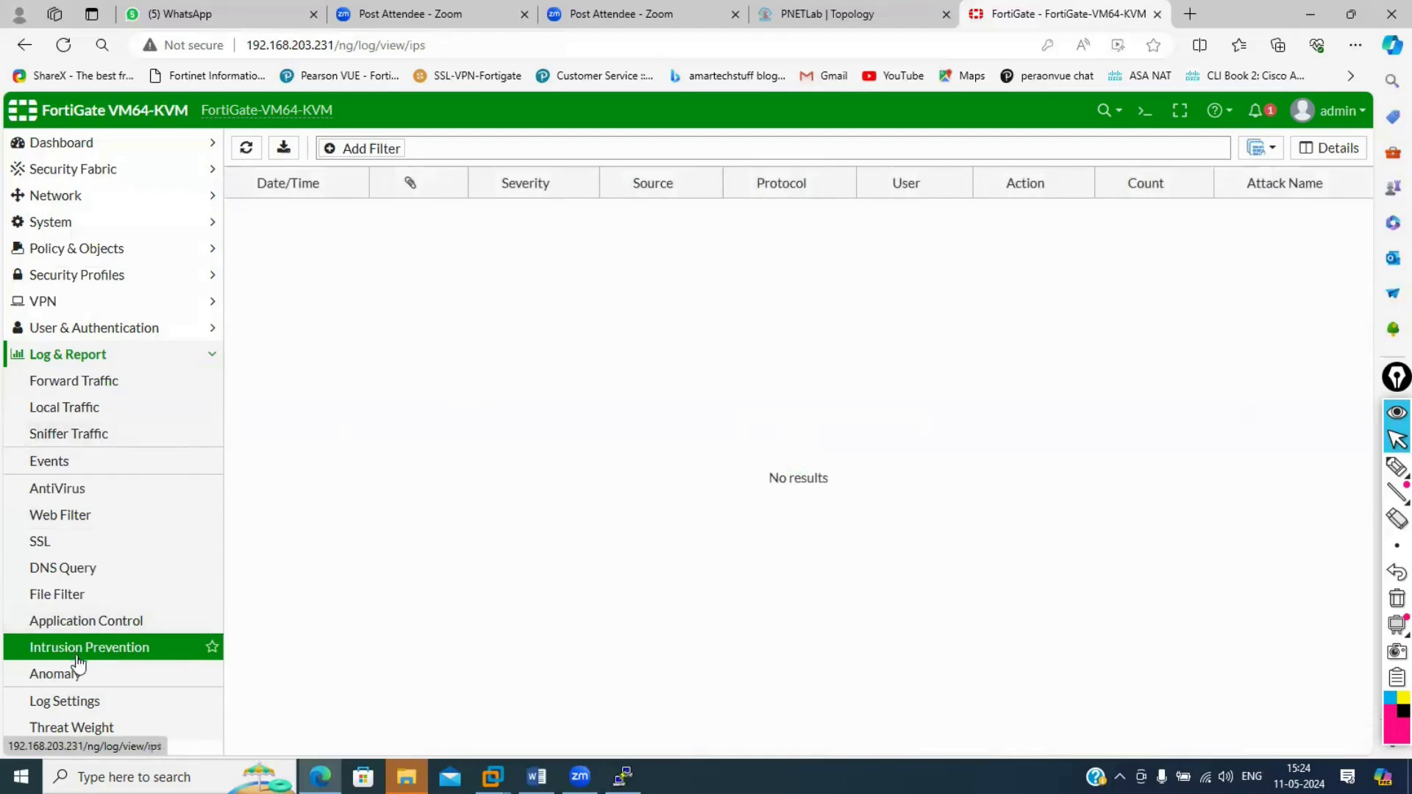
left_click(102, 739)
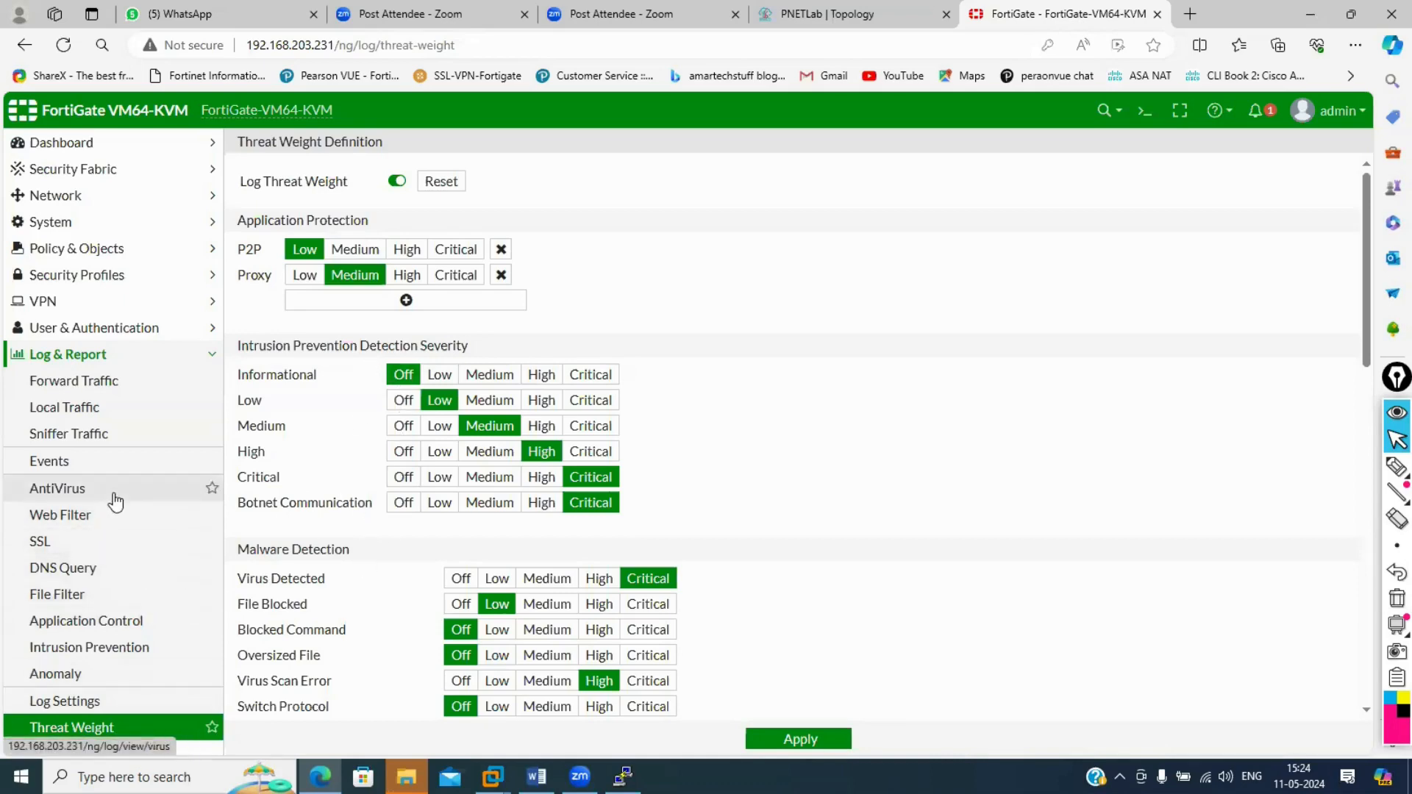
left_click(111, 407)
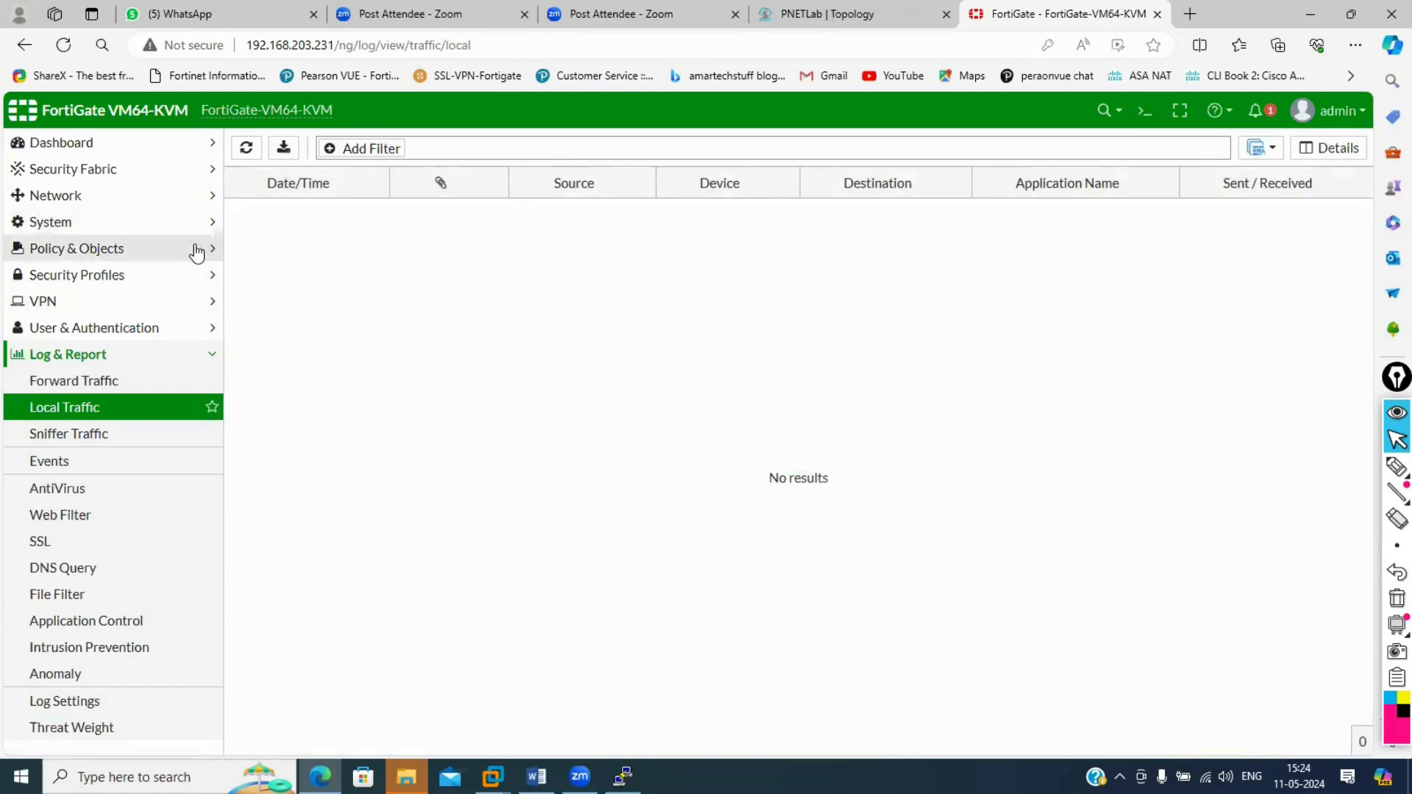
Start a new administrative override under the web profile overrides.
left_click(197, 275)
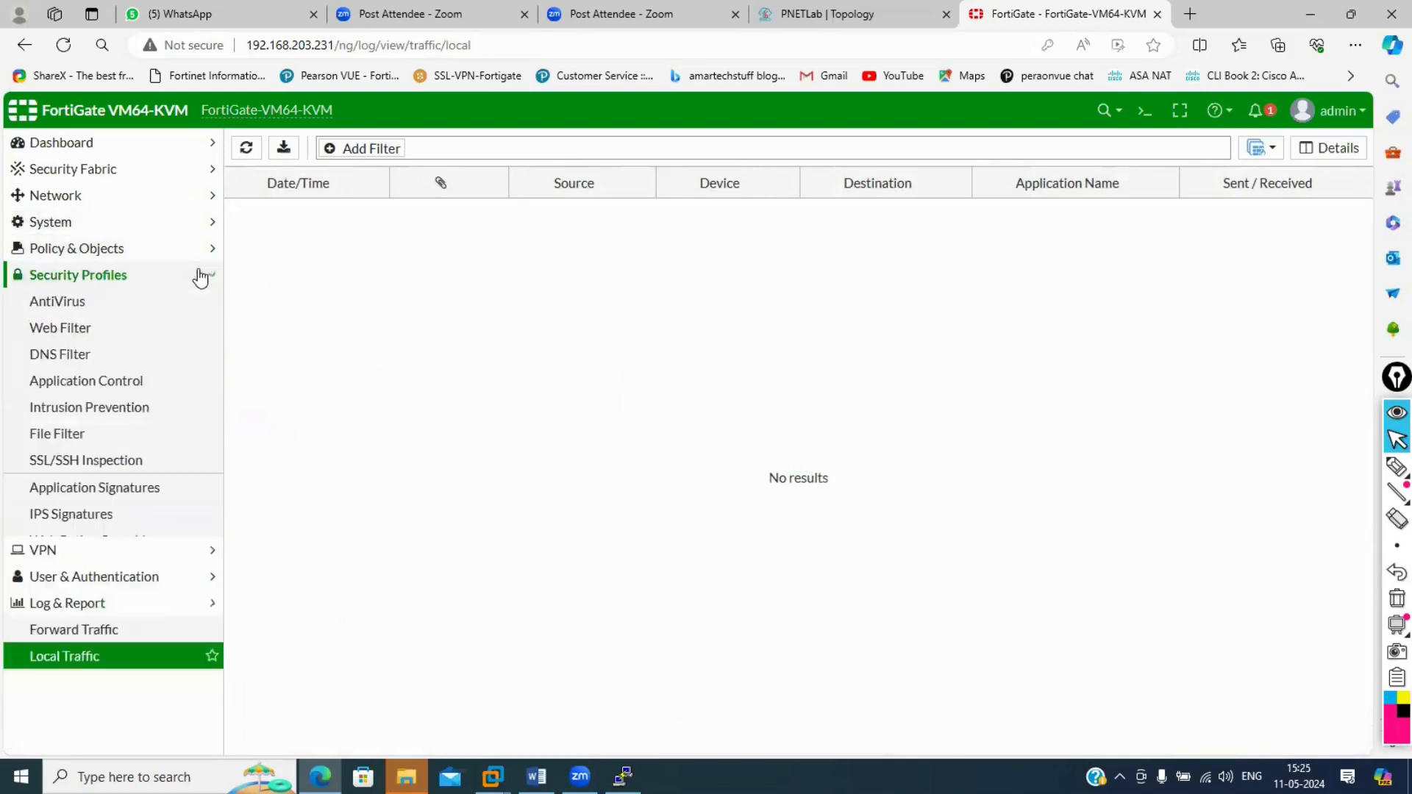
left_click(132, 567)
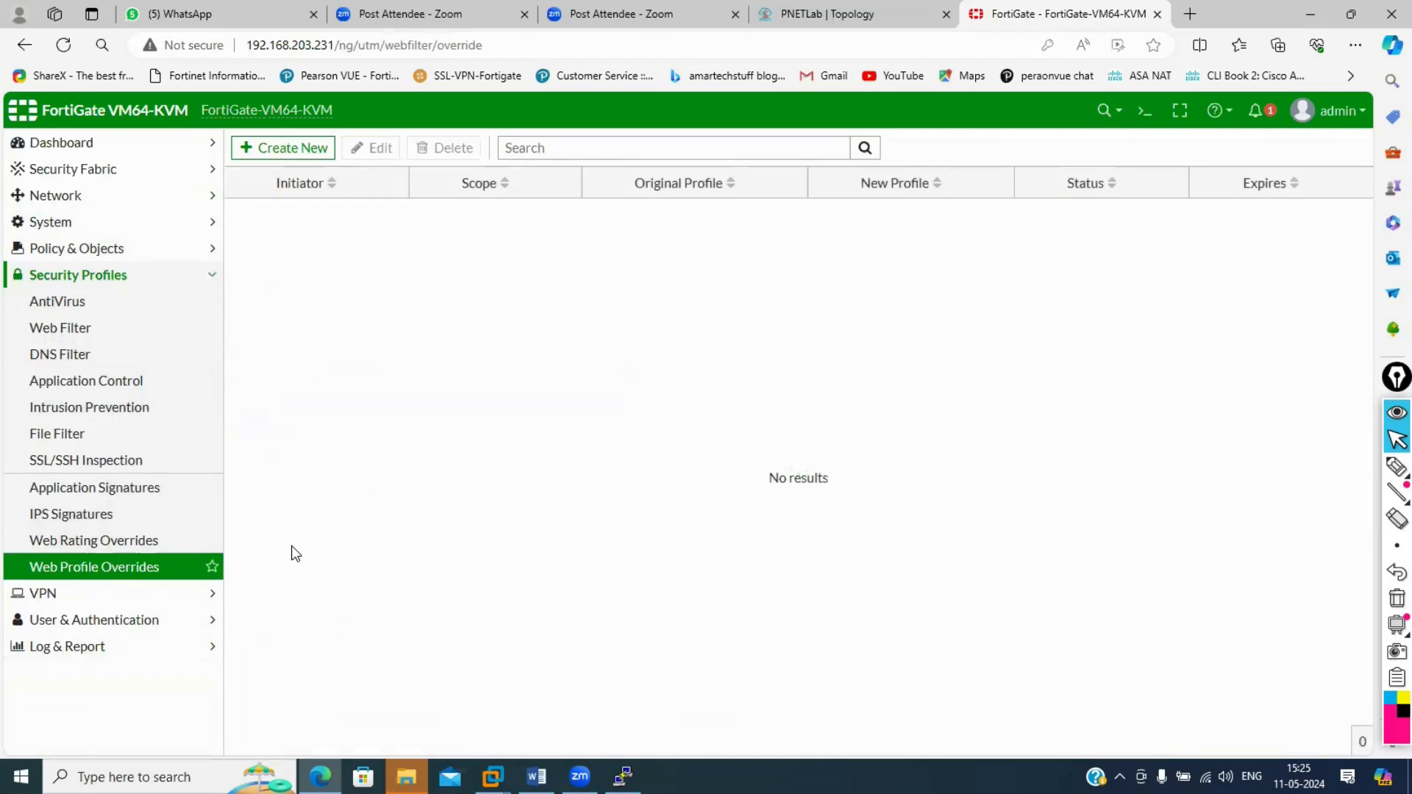
left_click(290, 146)
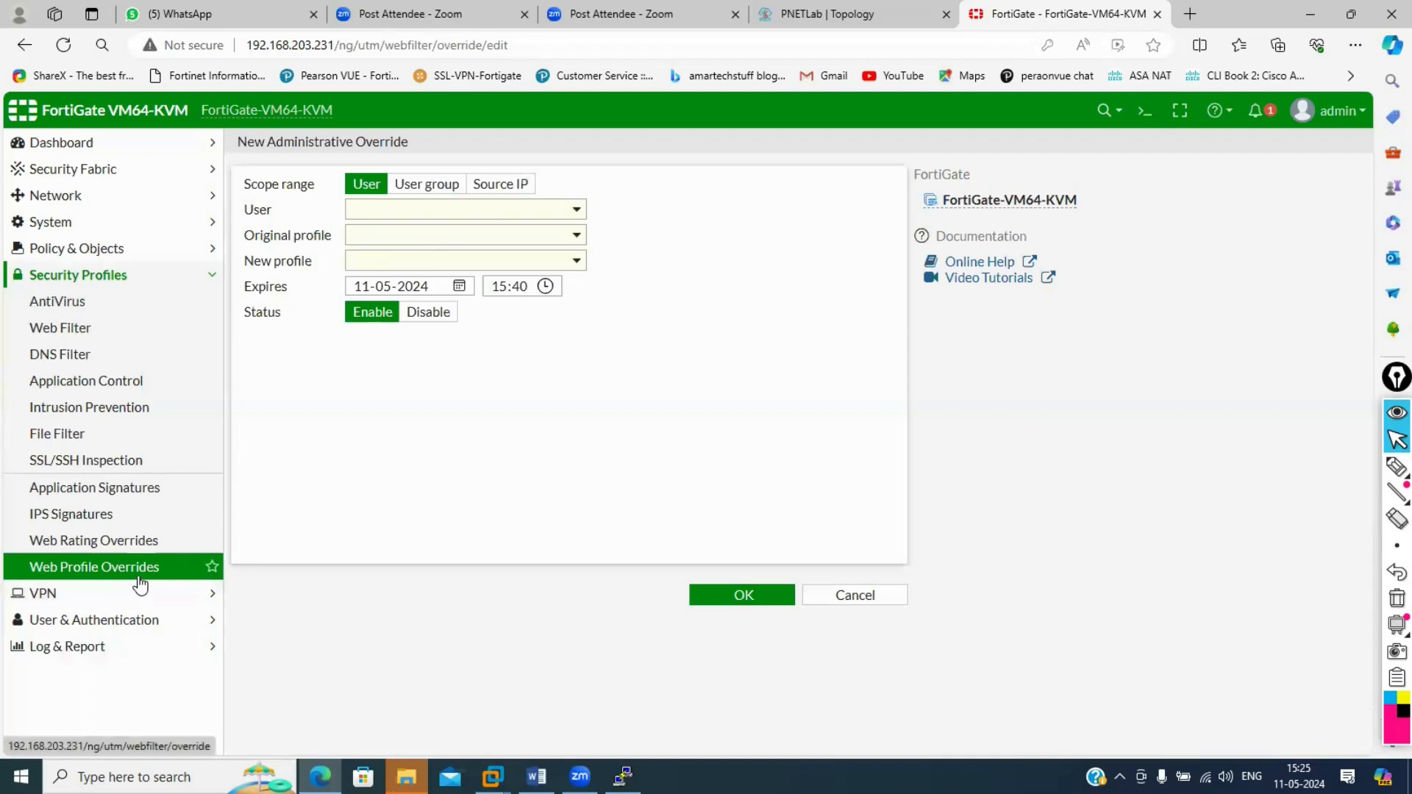
Try the override with the User group scope and the SSO_Guest_Users group, and check the available original profiles.
left_click(424, 193)
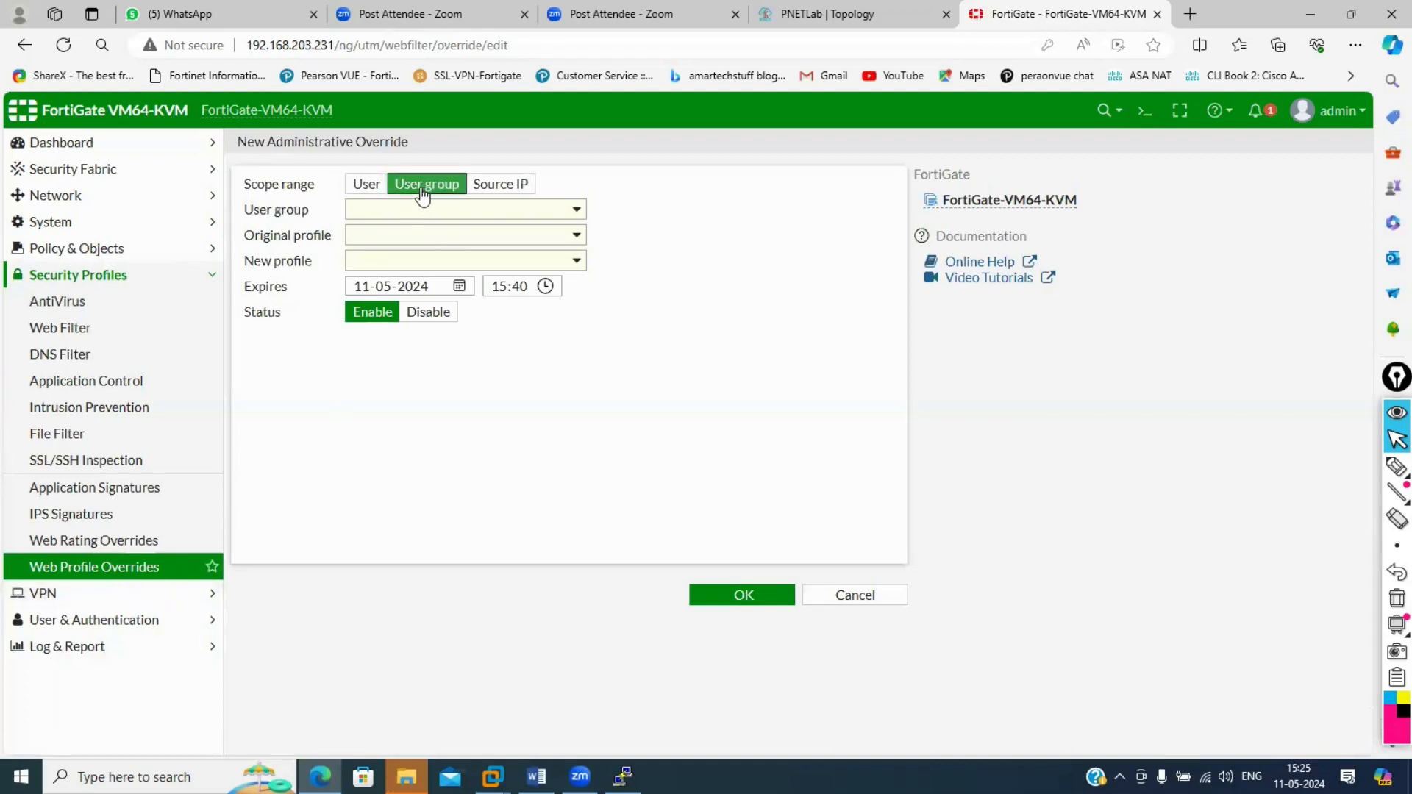
left_click(370, 191)
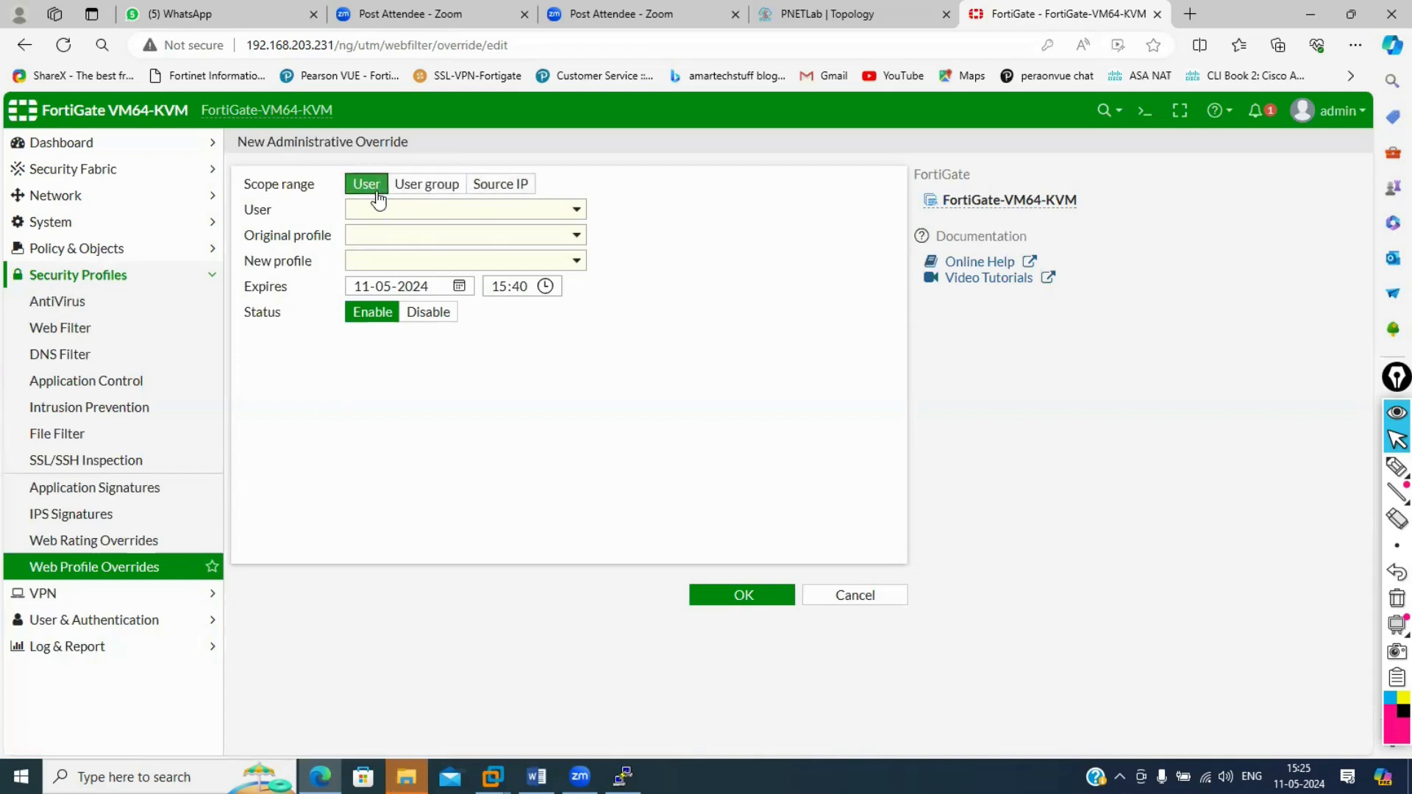
left_click(410, 194)
left_click(397, 209)
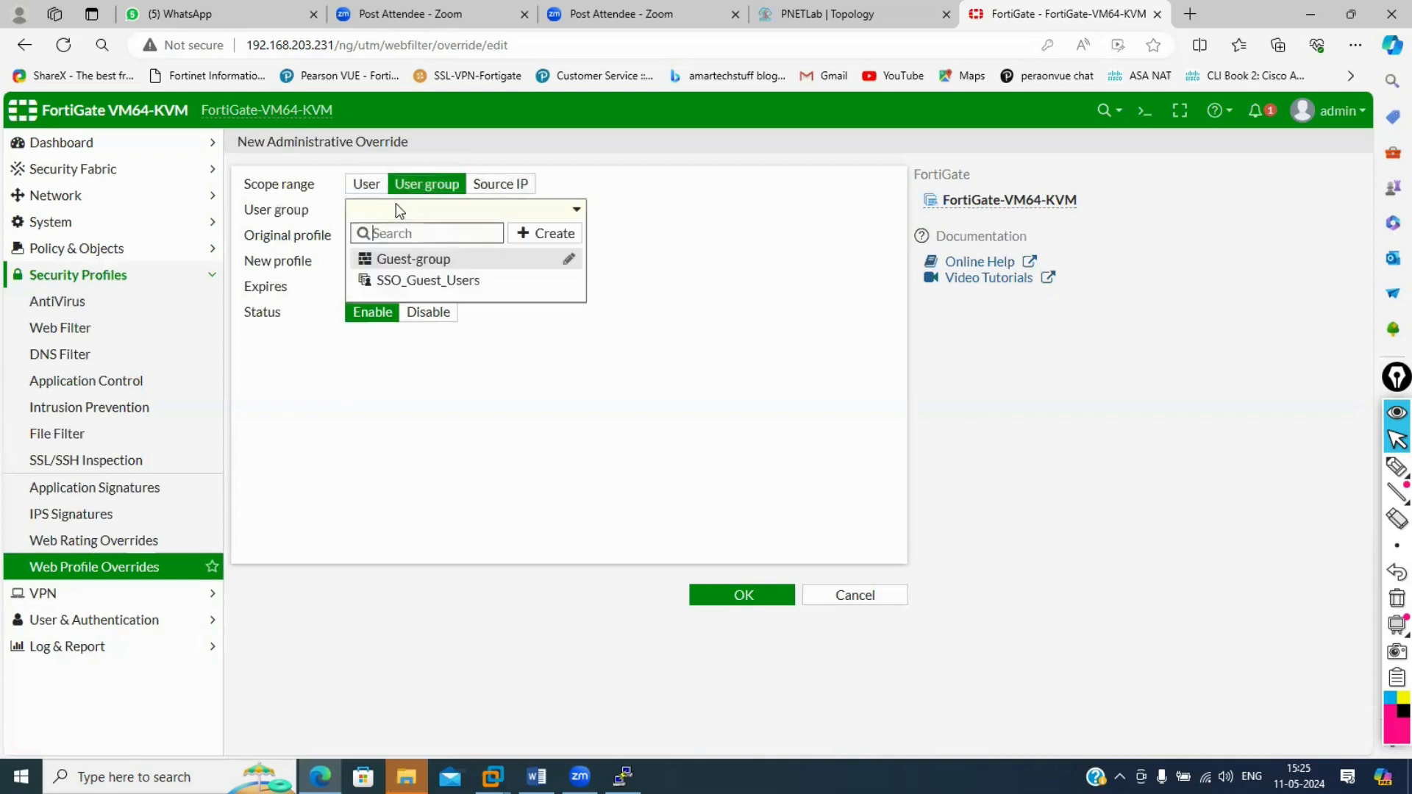
left_click(388, 283)
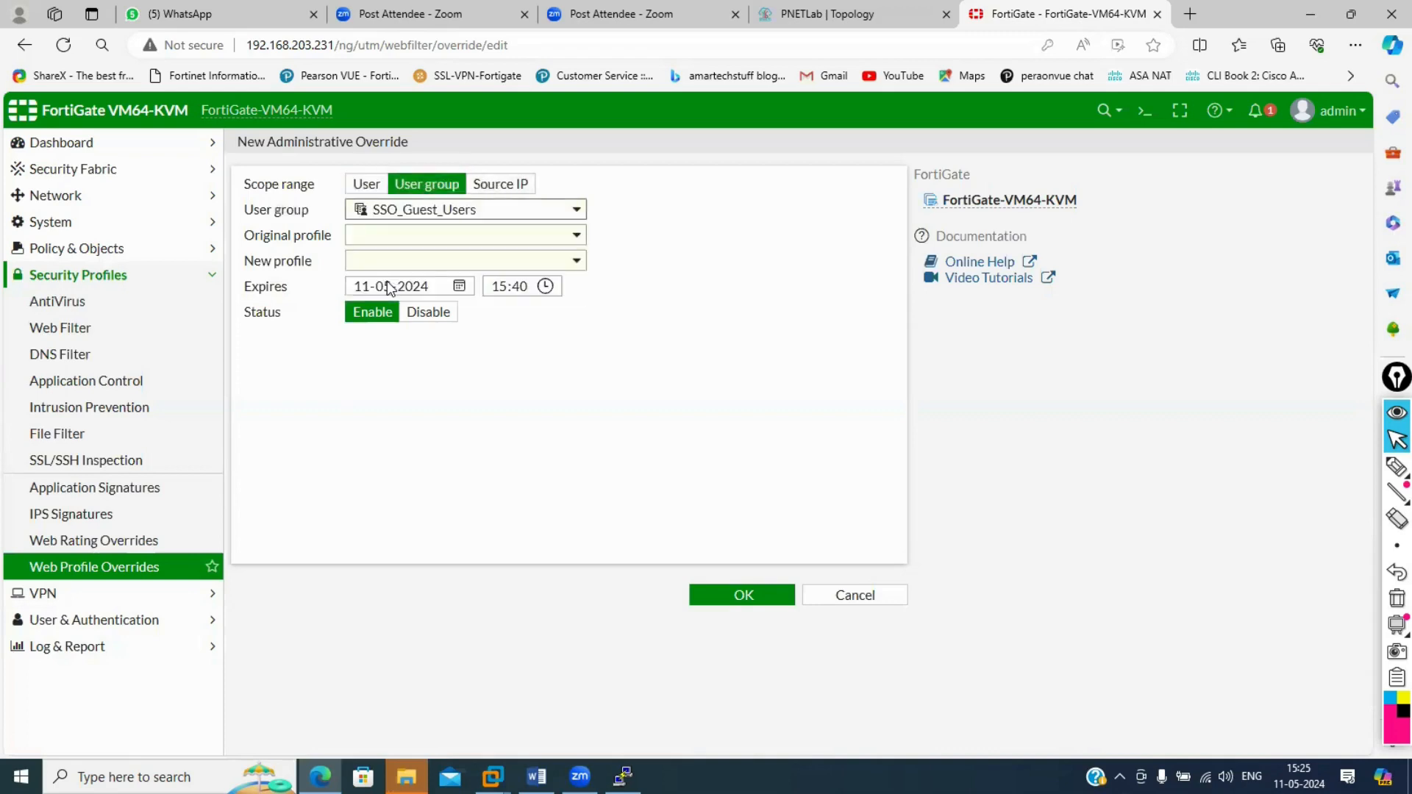
left_click(410, 235)
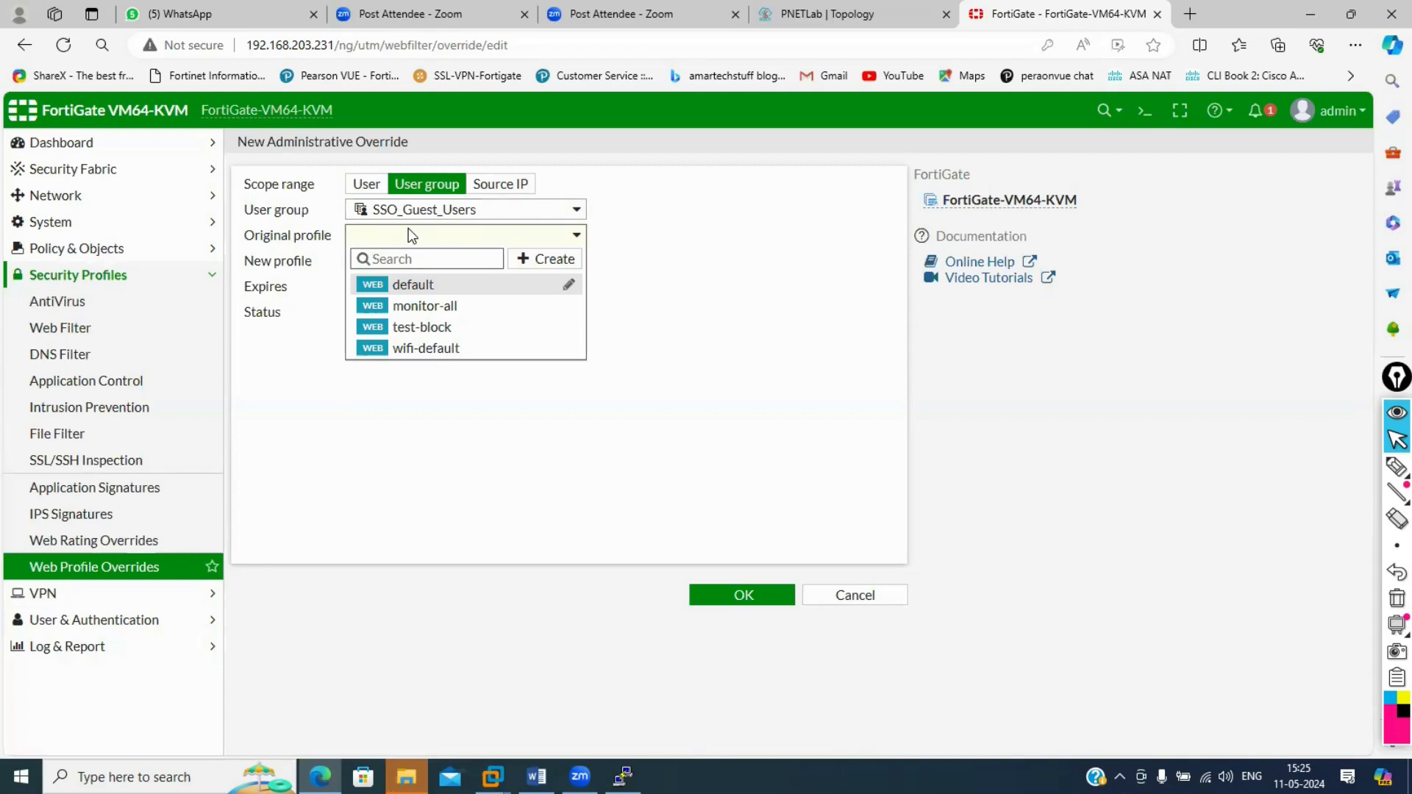
left_click(471, 238)
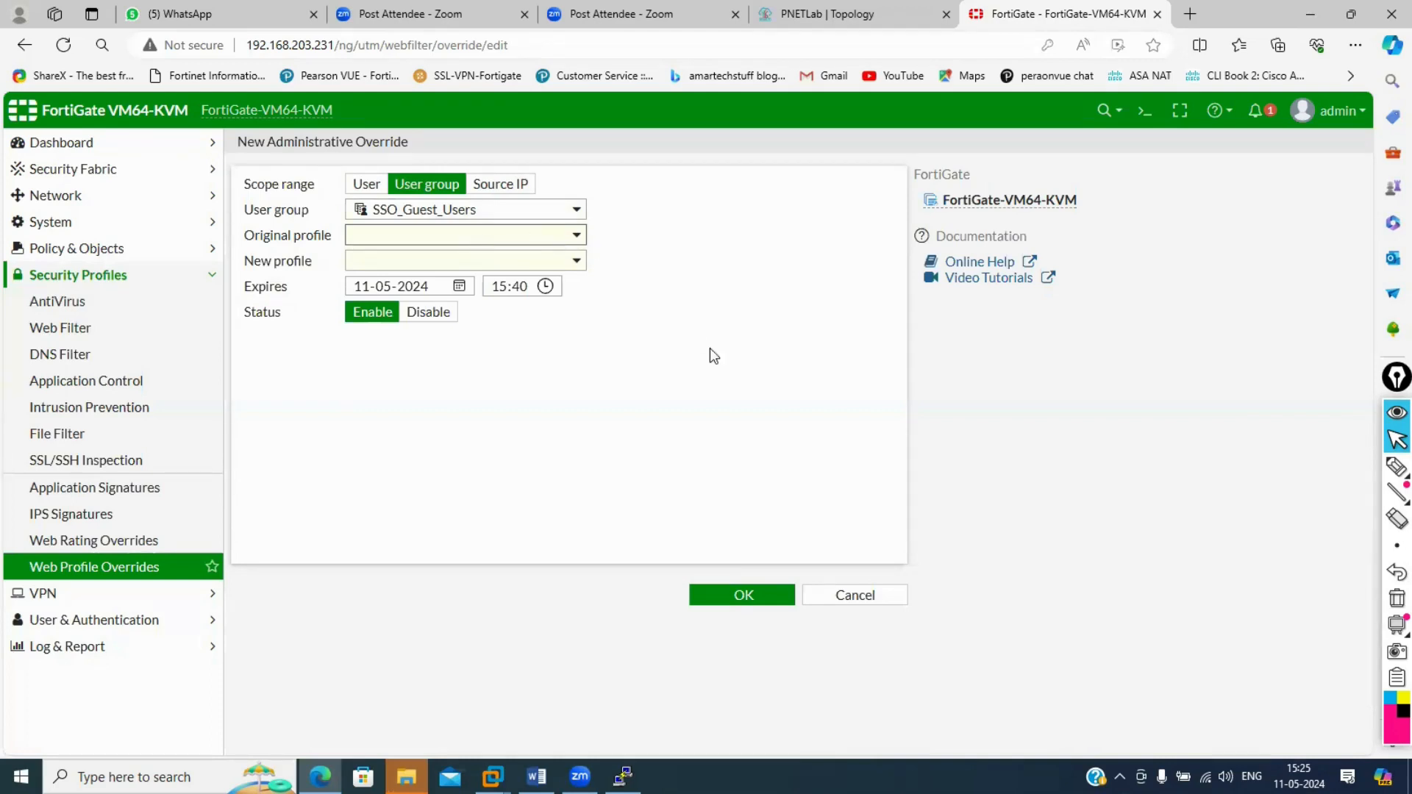
Set the override's scope to User with the guest user, original profile test-block and new profile monitor-all.
left_click(360, 193)
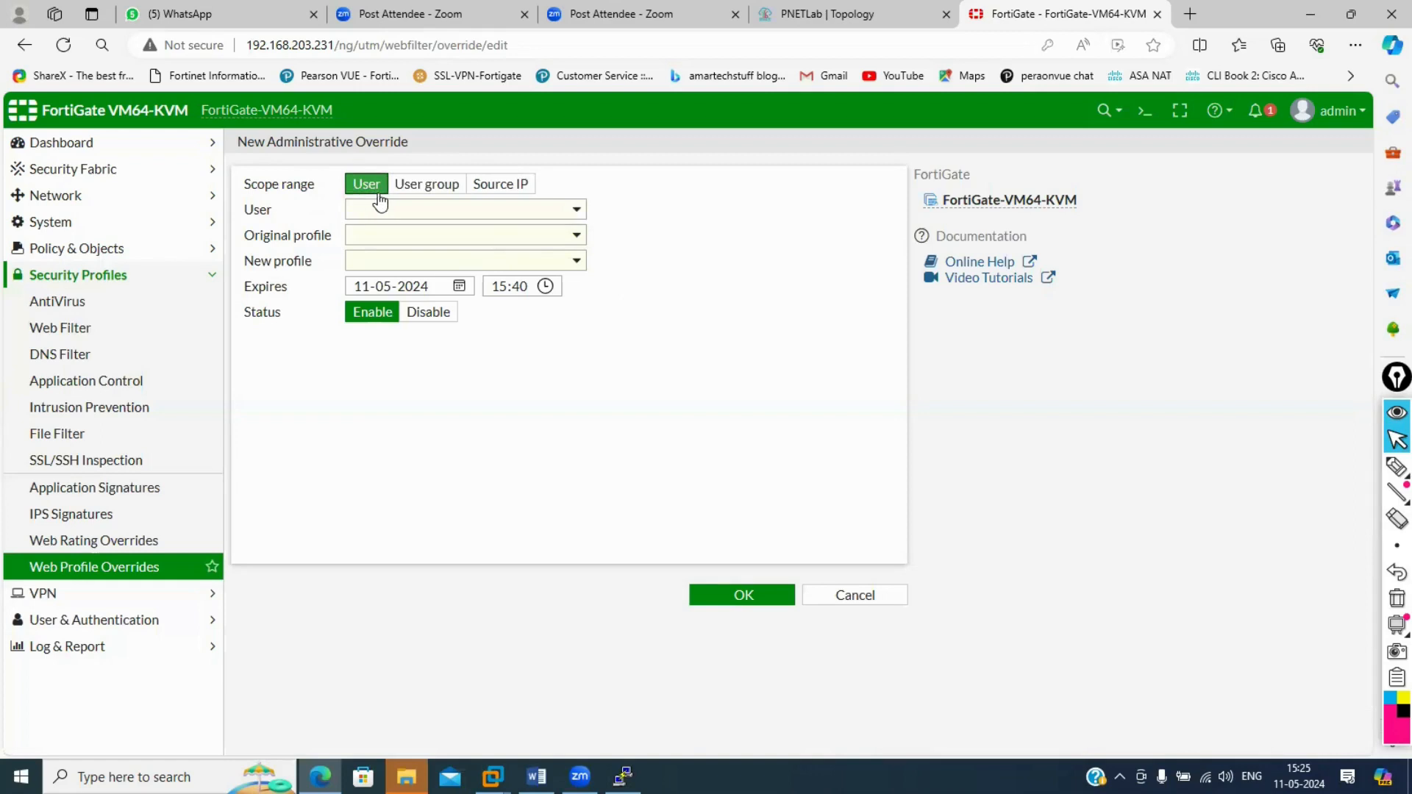
left_click(393, 210)
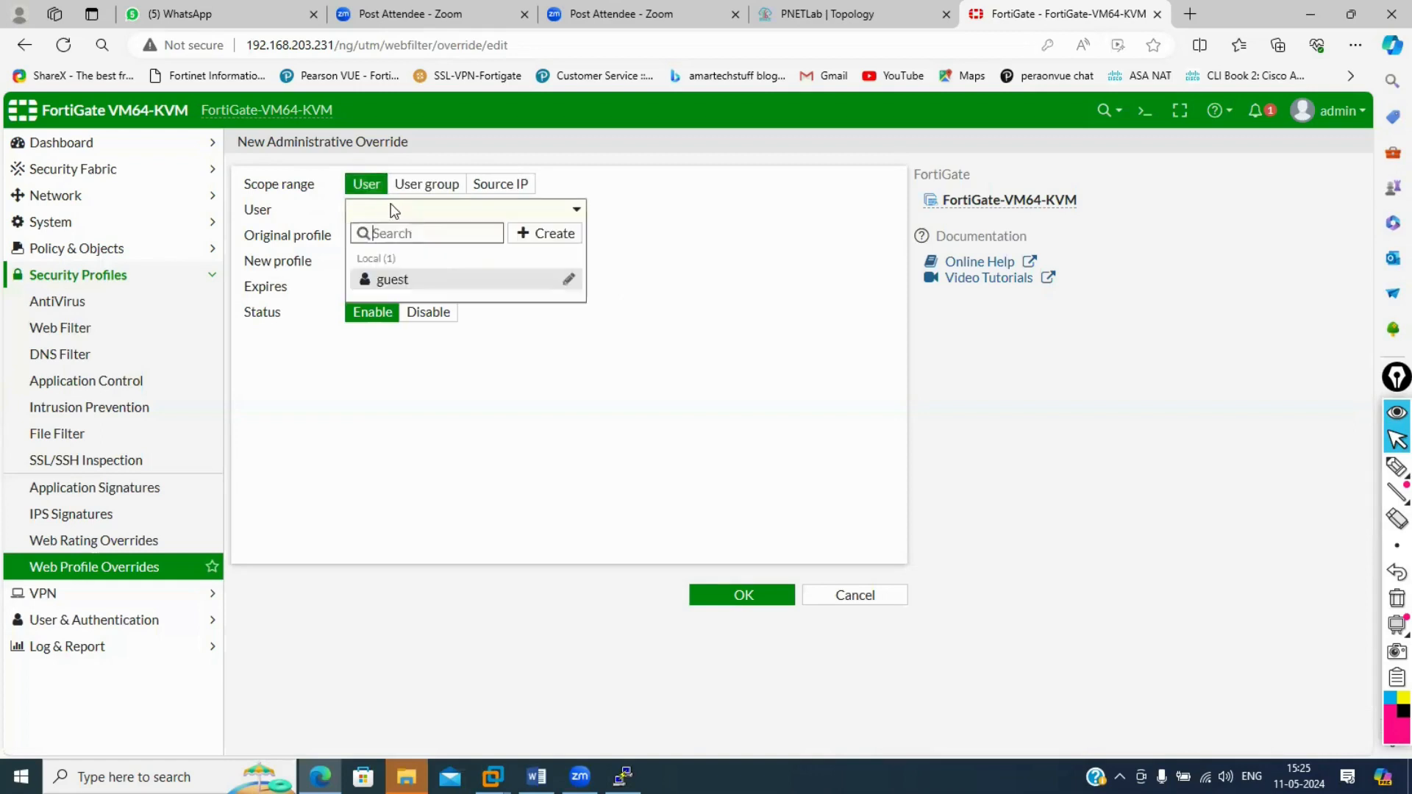
left_click(389, 280)
left_click(386, 243)
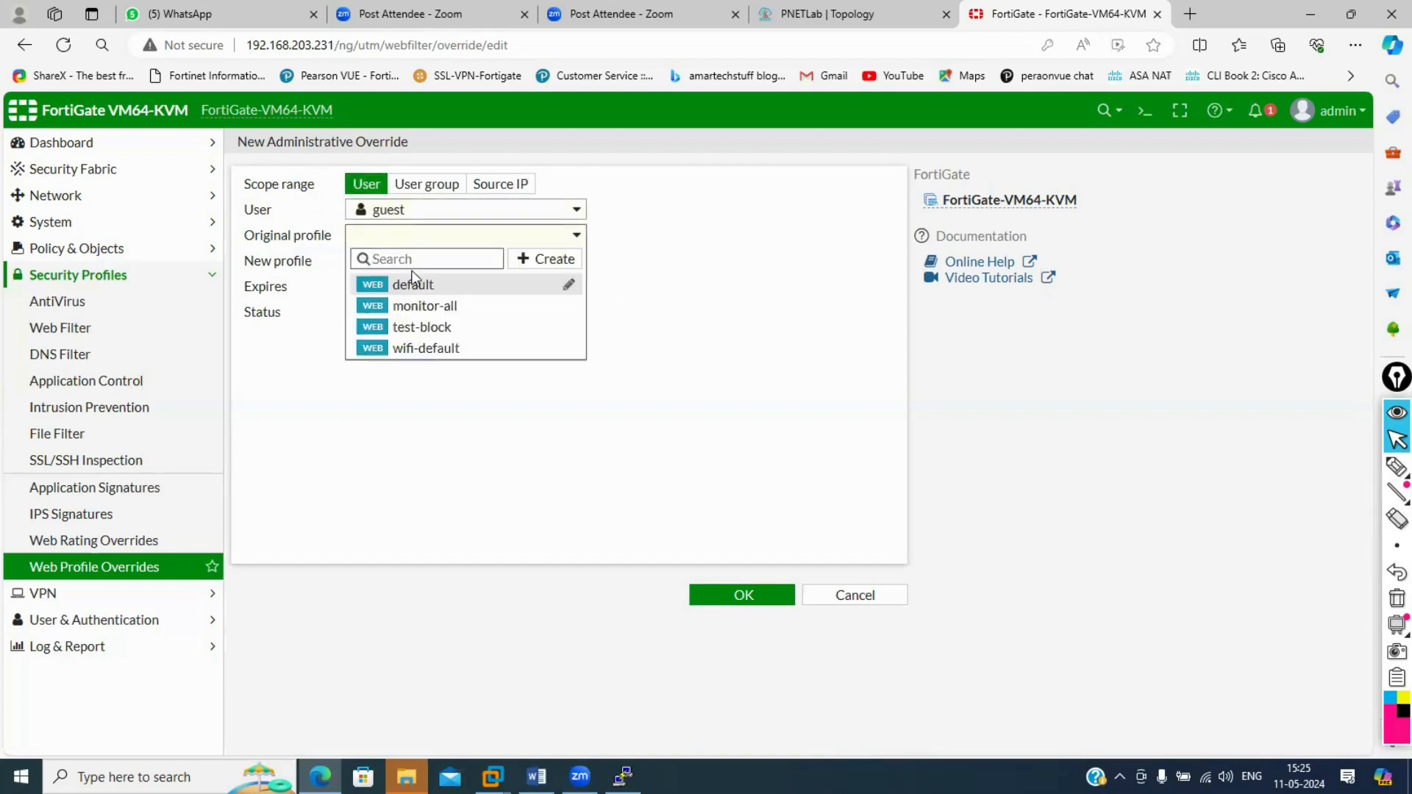
left_click(445, 334)
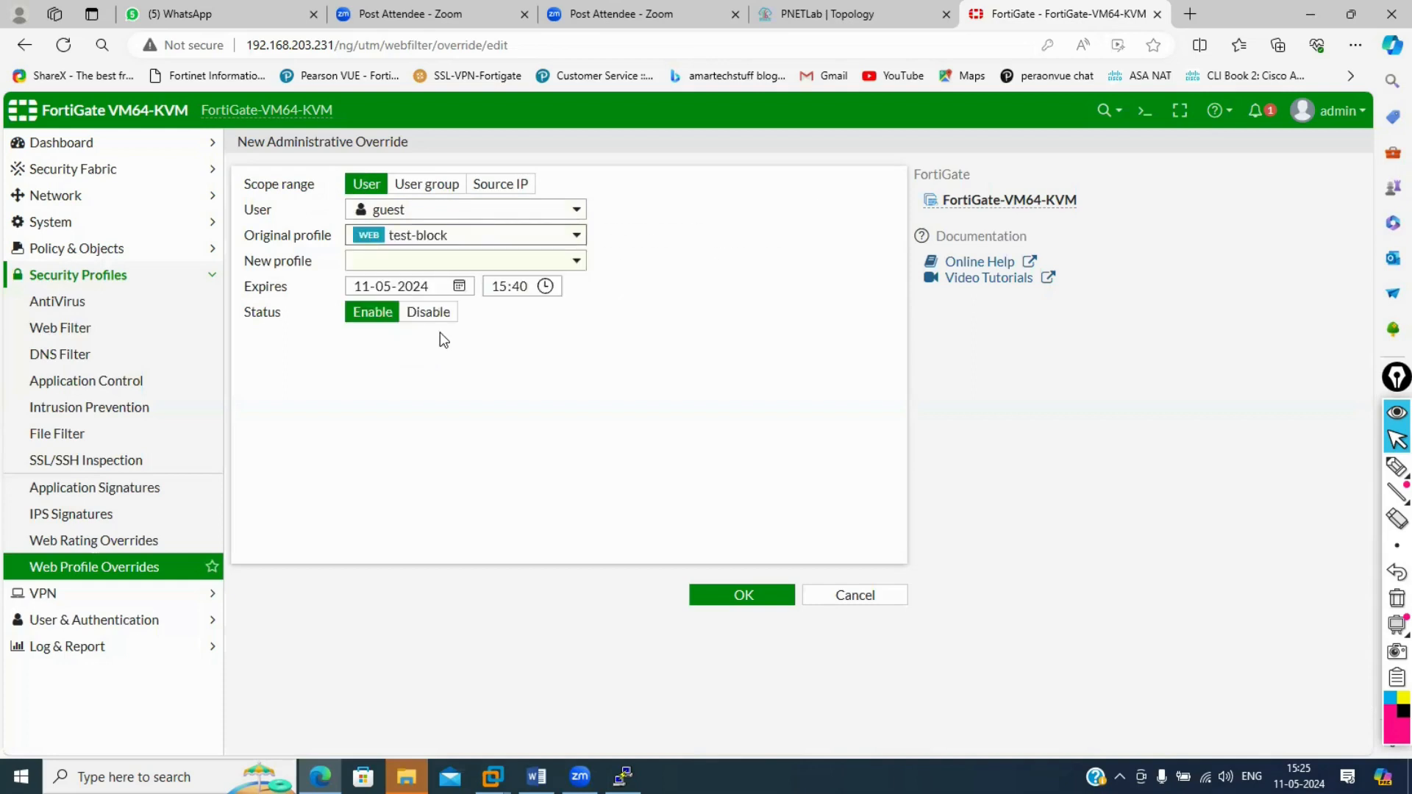
left_click(372, 264)
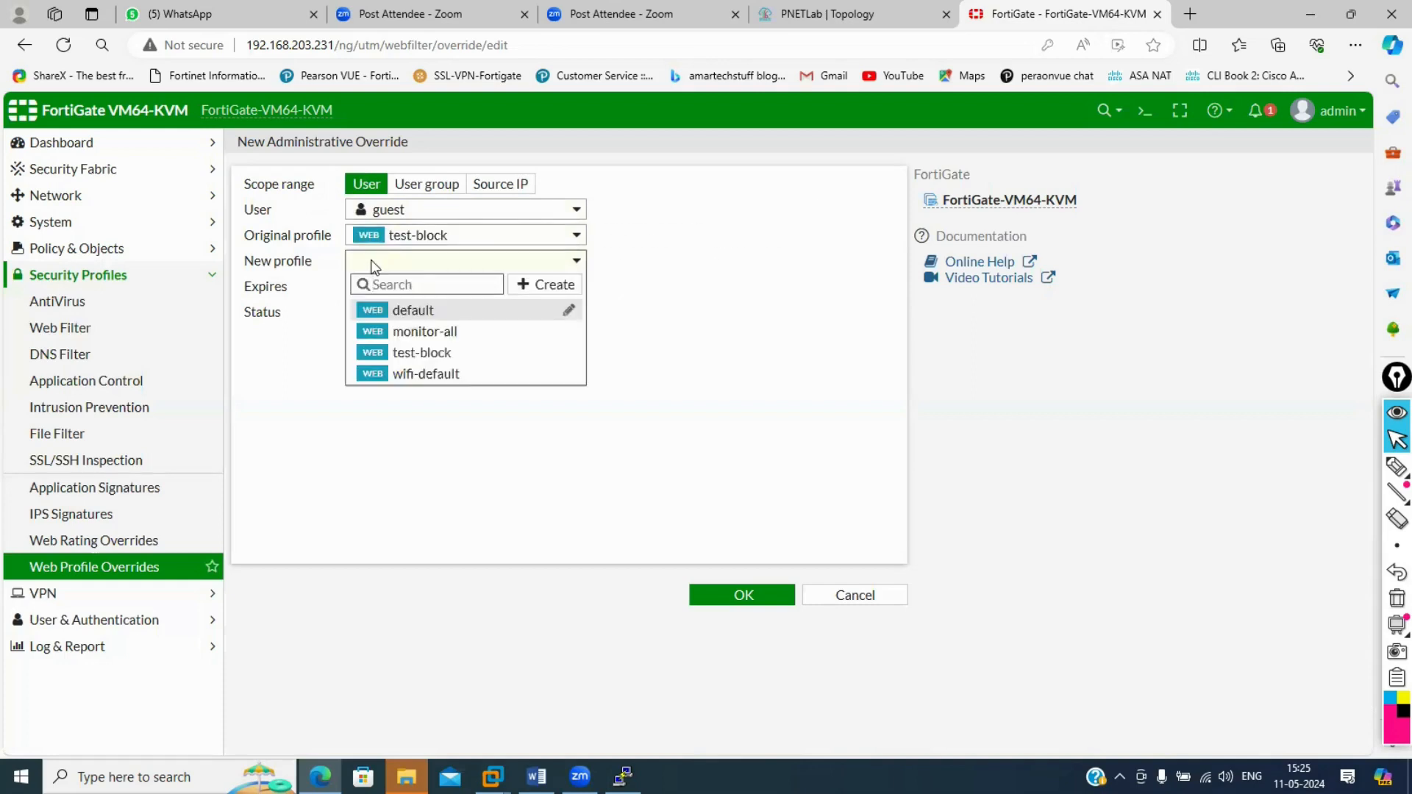
left_click(429, 336)
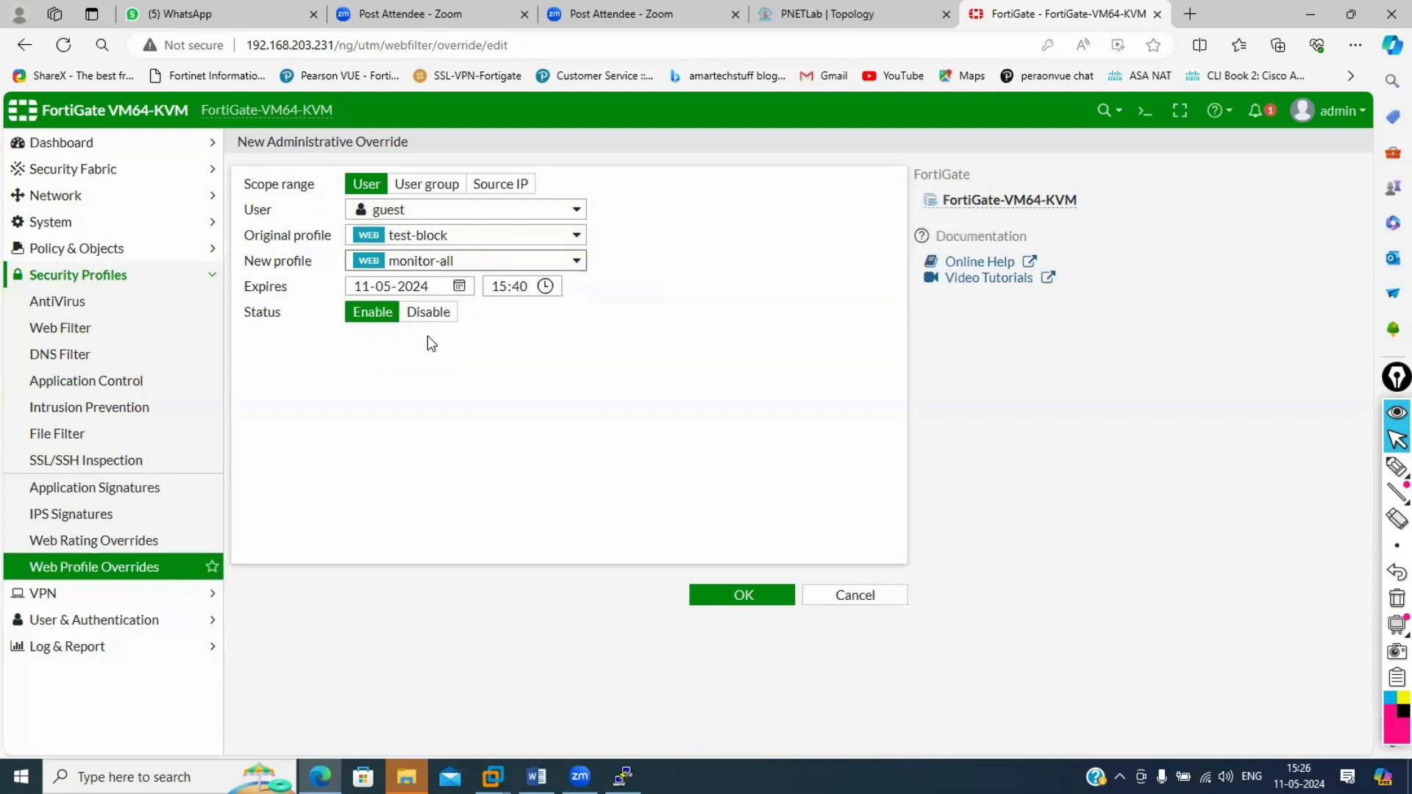
Set the administrative override's expiry date to 19-05-2024.
left_click(459, 287)
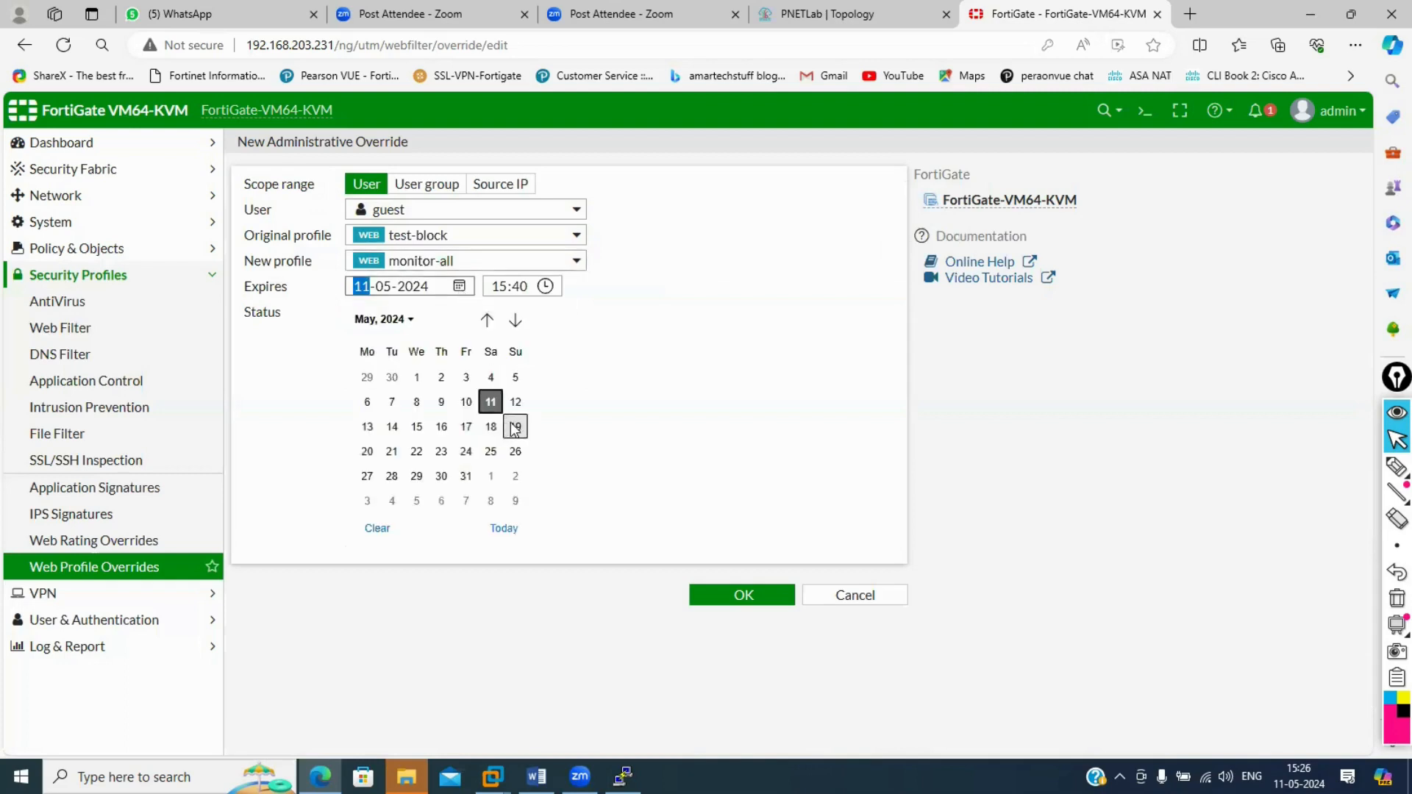
left_click(514, 426)
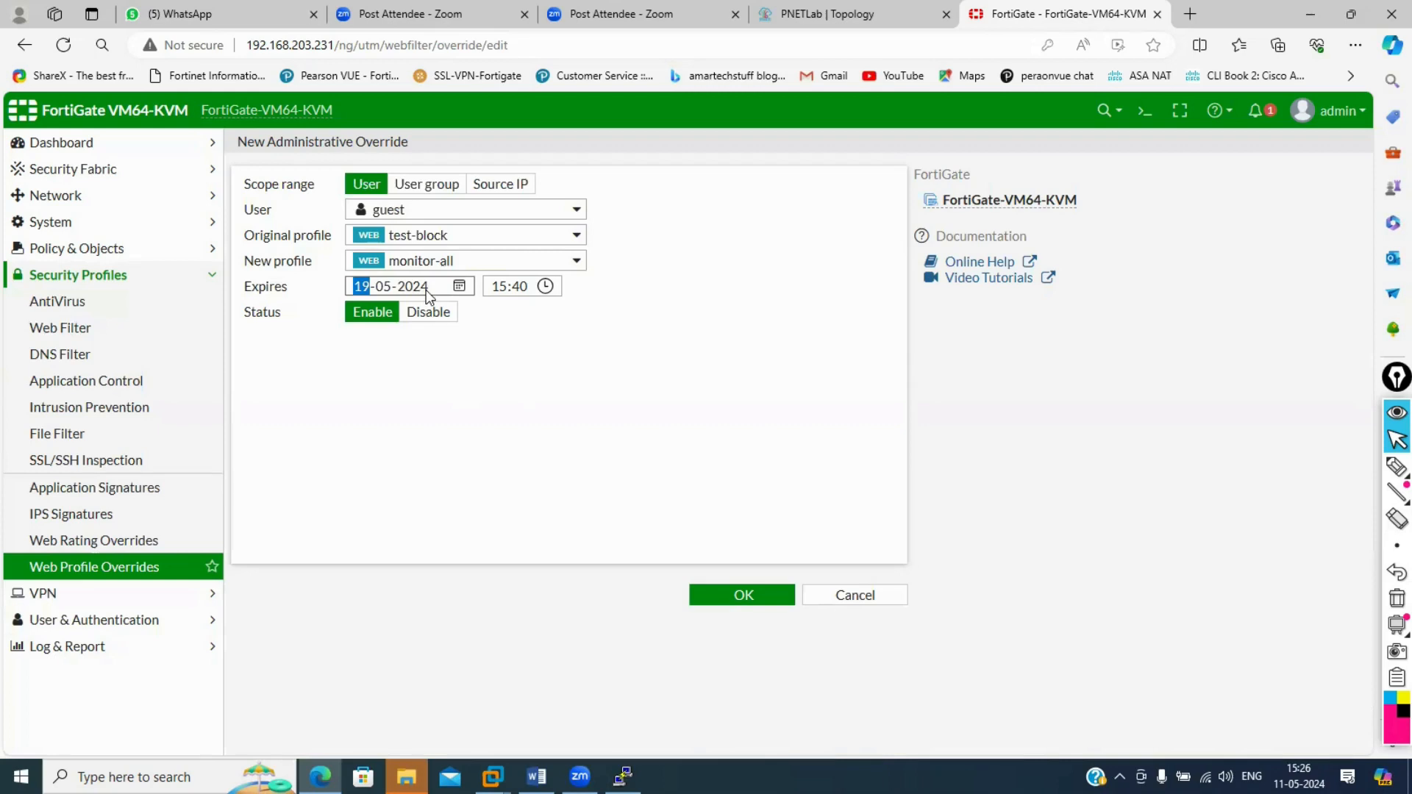
Start a new web rating override for the URL abcd.com with the comment abcd.com.
left_click(156, 540)
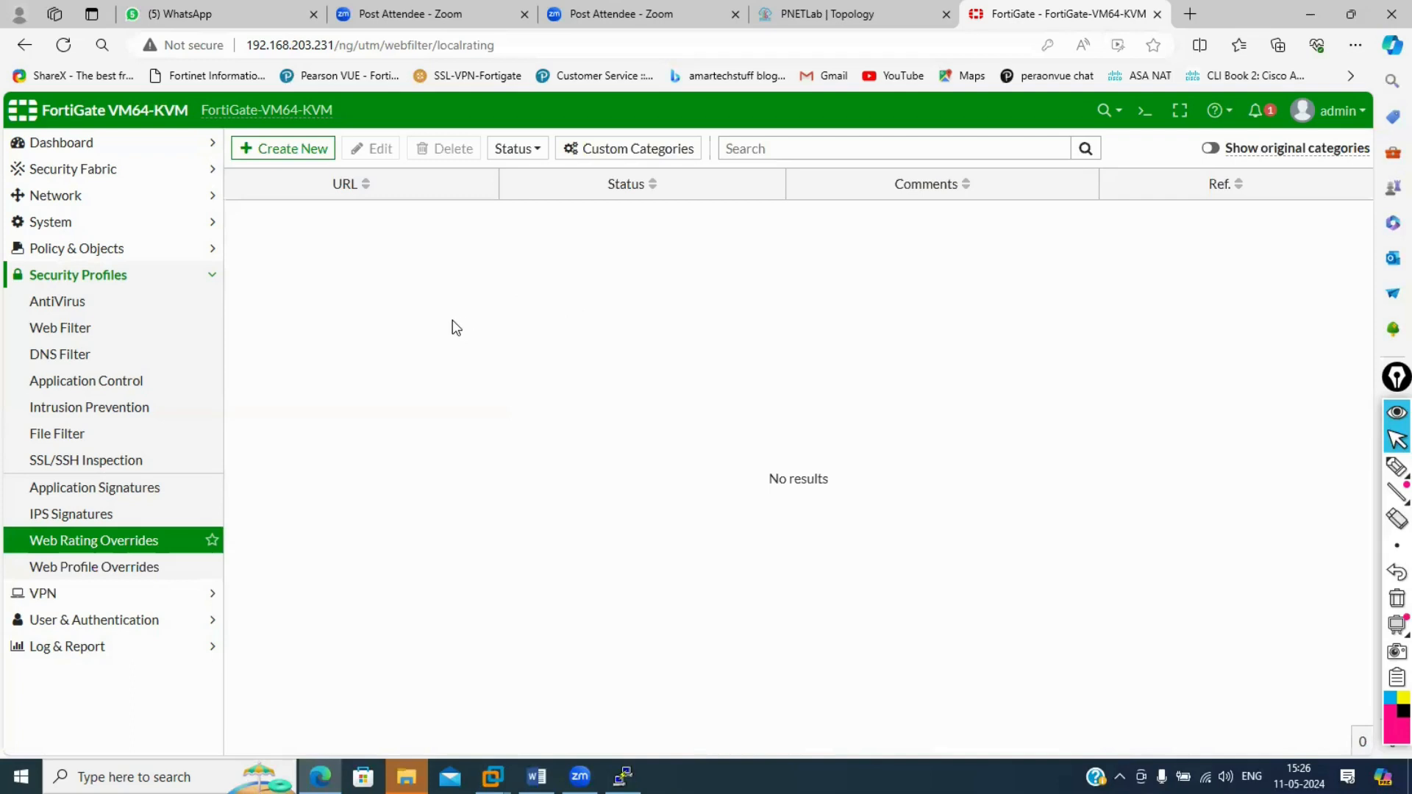
left_click(296, 149)
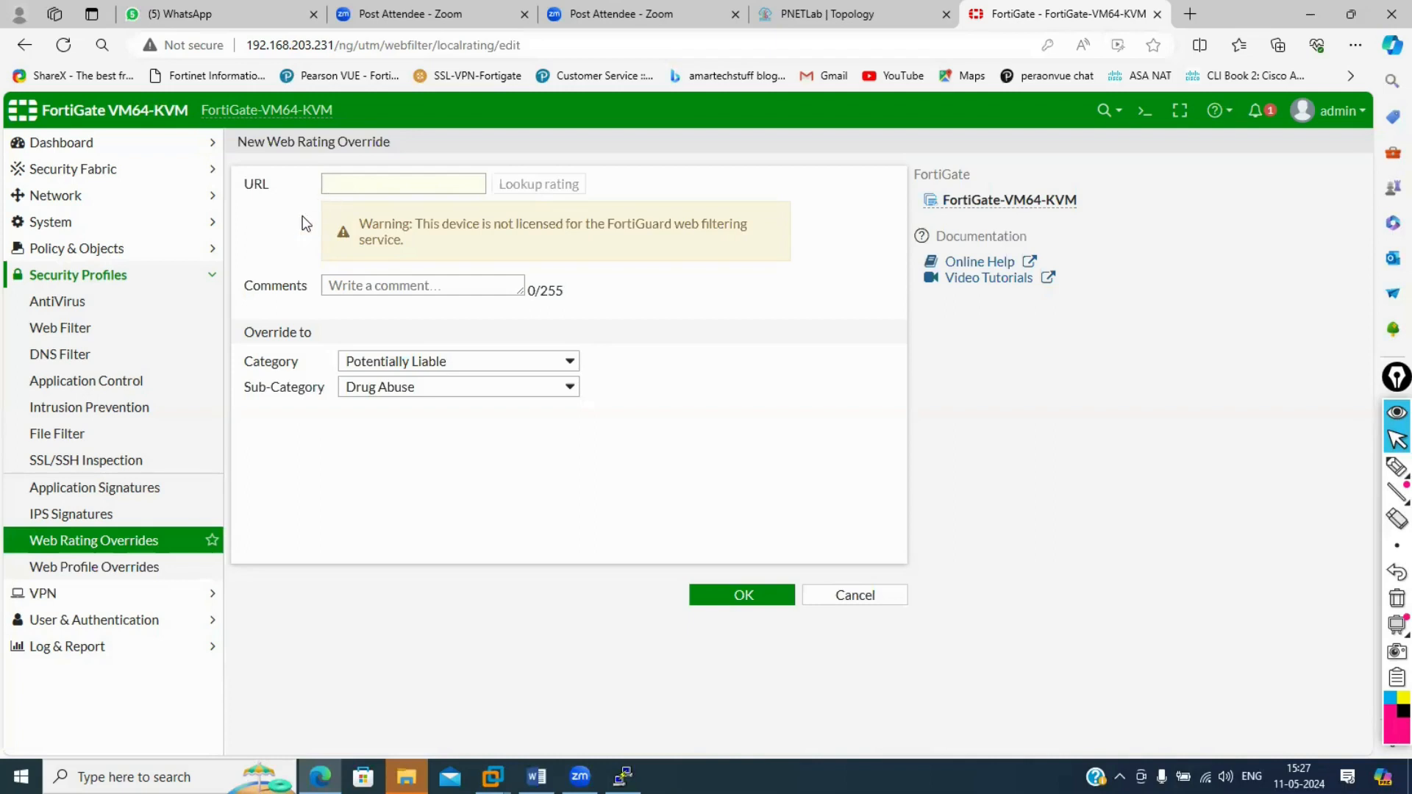
left_click(346, 184)
left_click(382, 285)
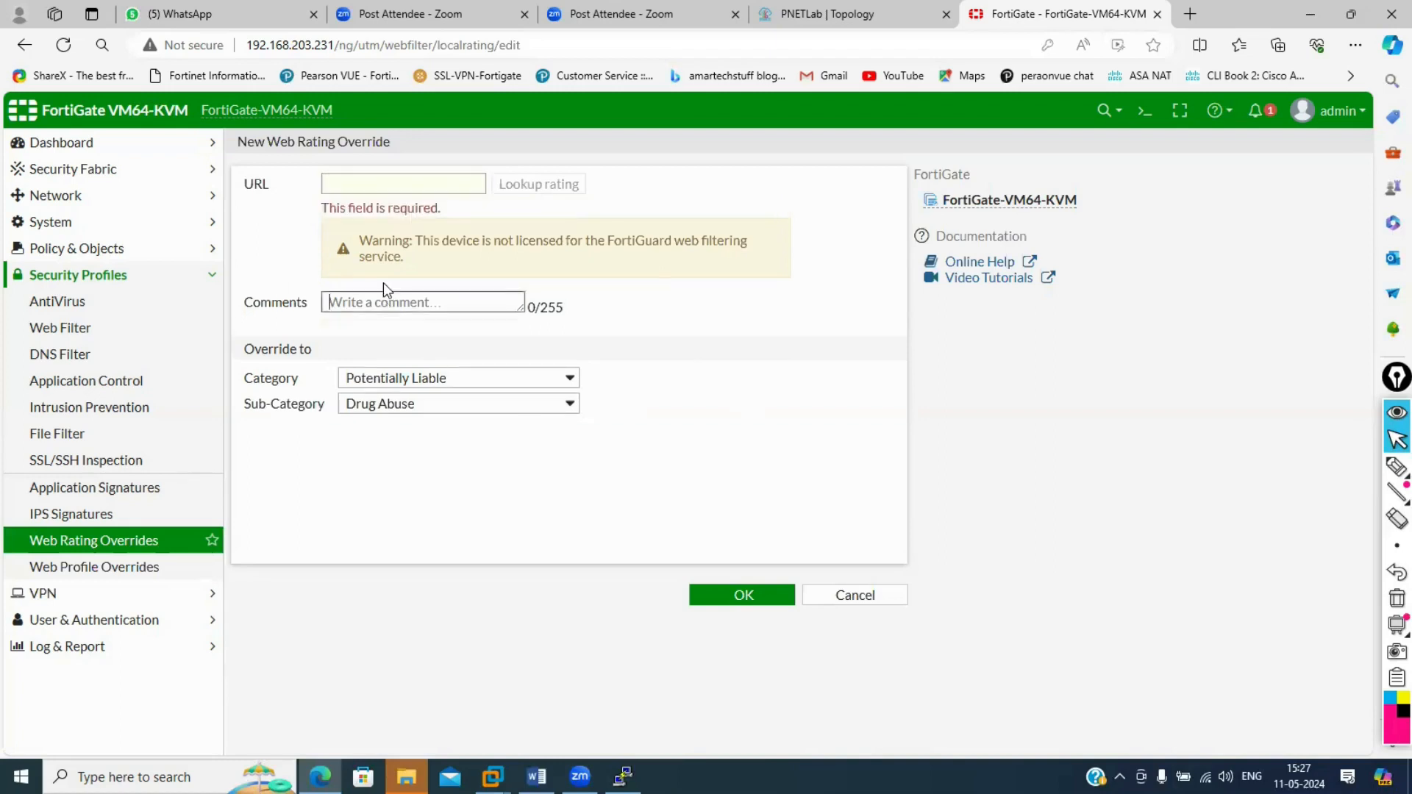
left_click(373, 187)
type("abc")
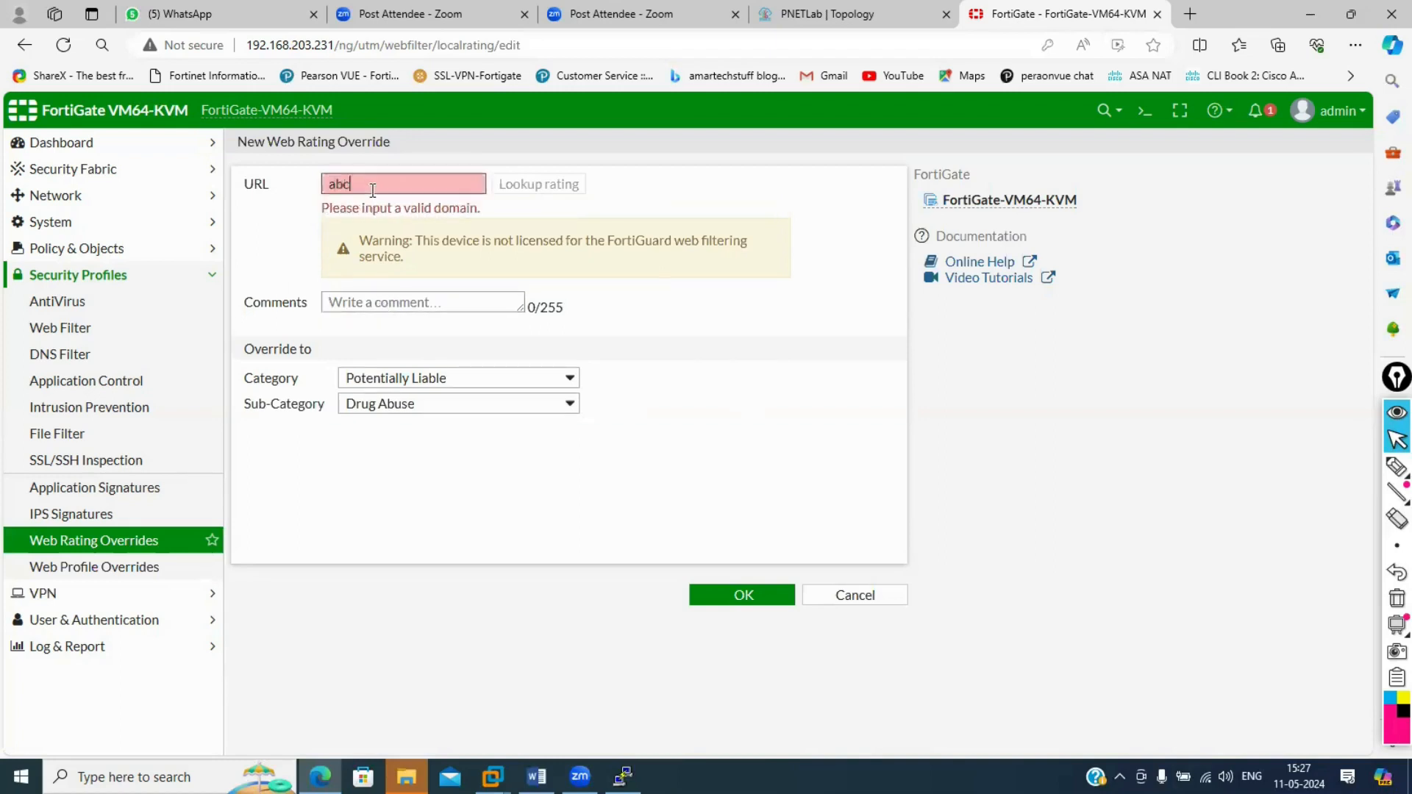
type("d.com")
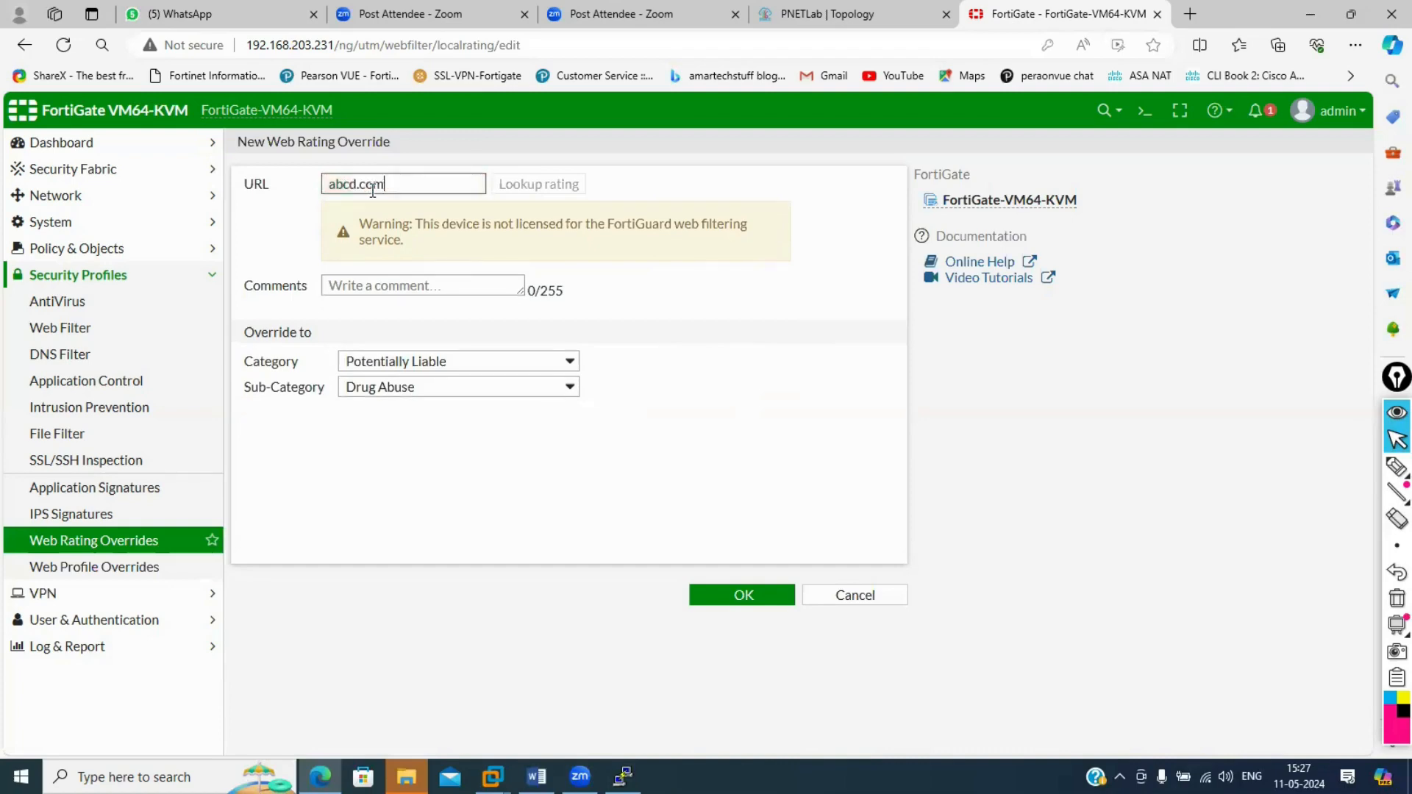
left_click(440, 283)
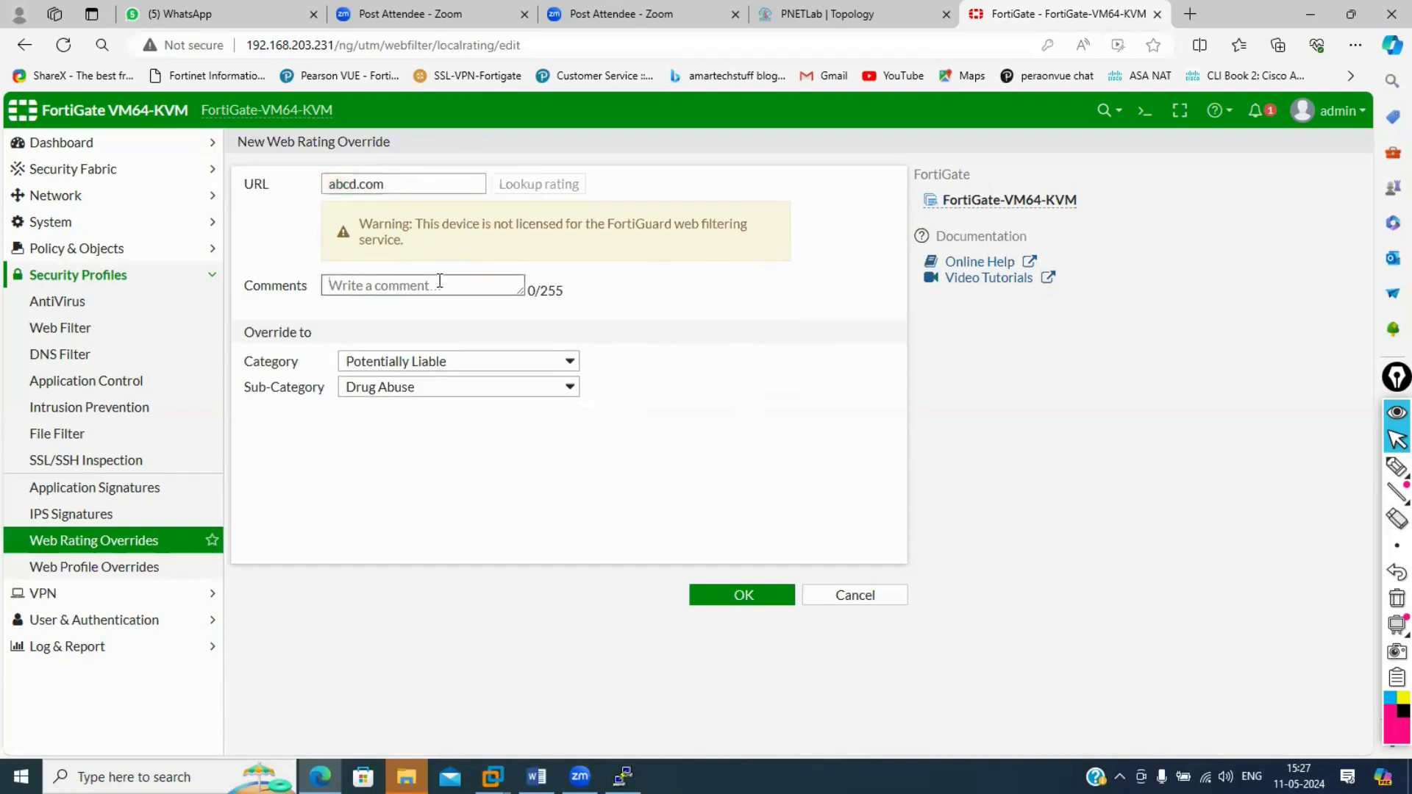
type("abcd.co")
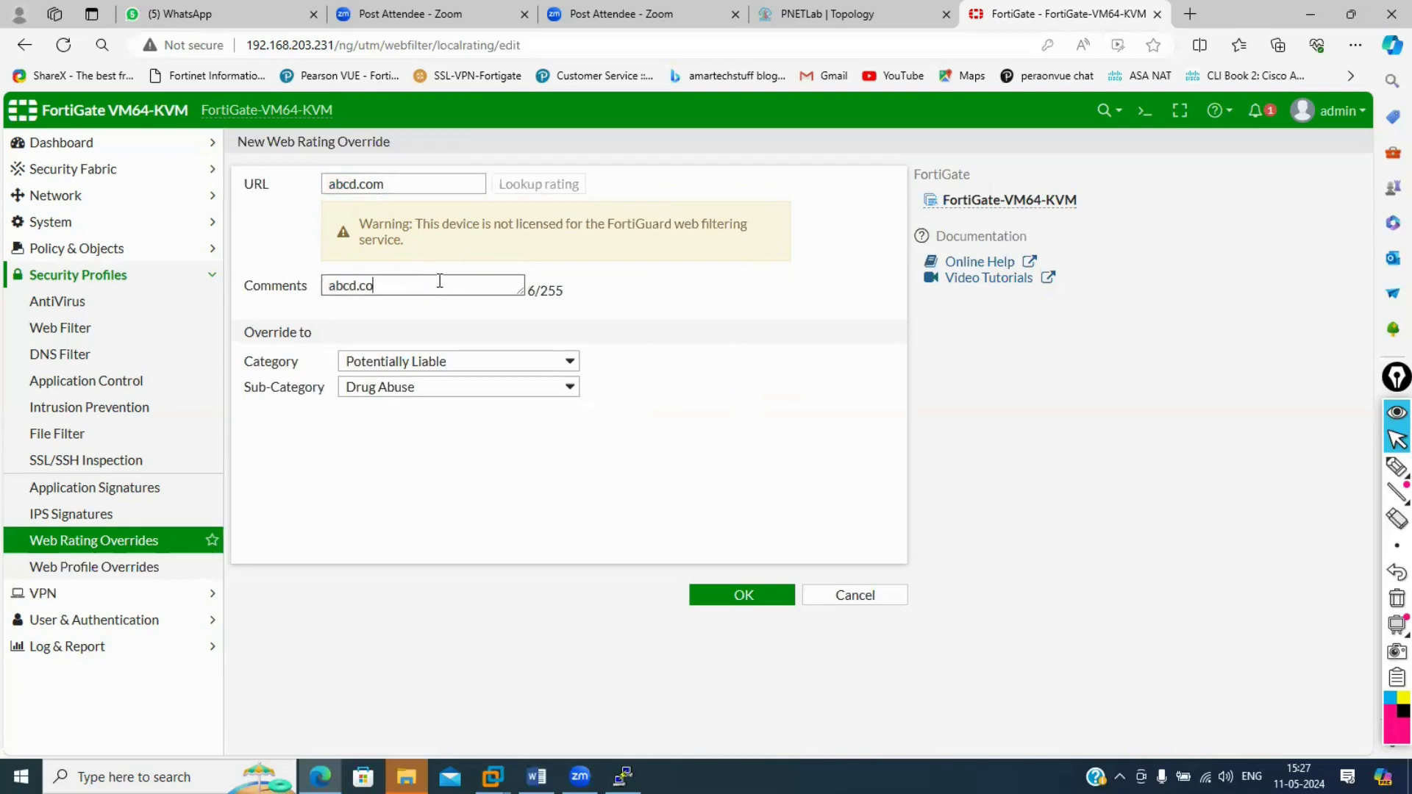
type("m")
Try overriding the rating to Custom Categories with the sub-category custom2.
left_click(410, 361)
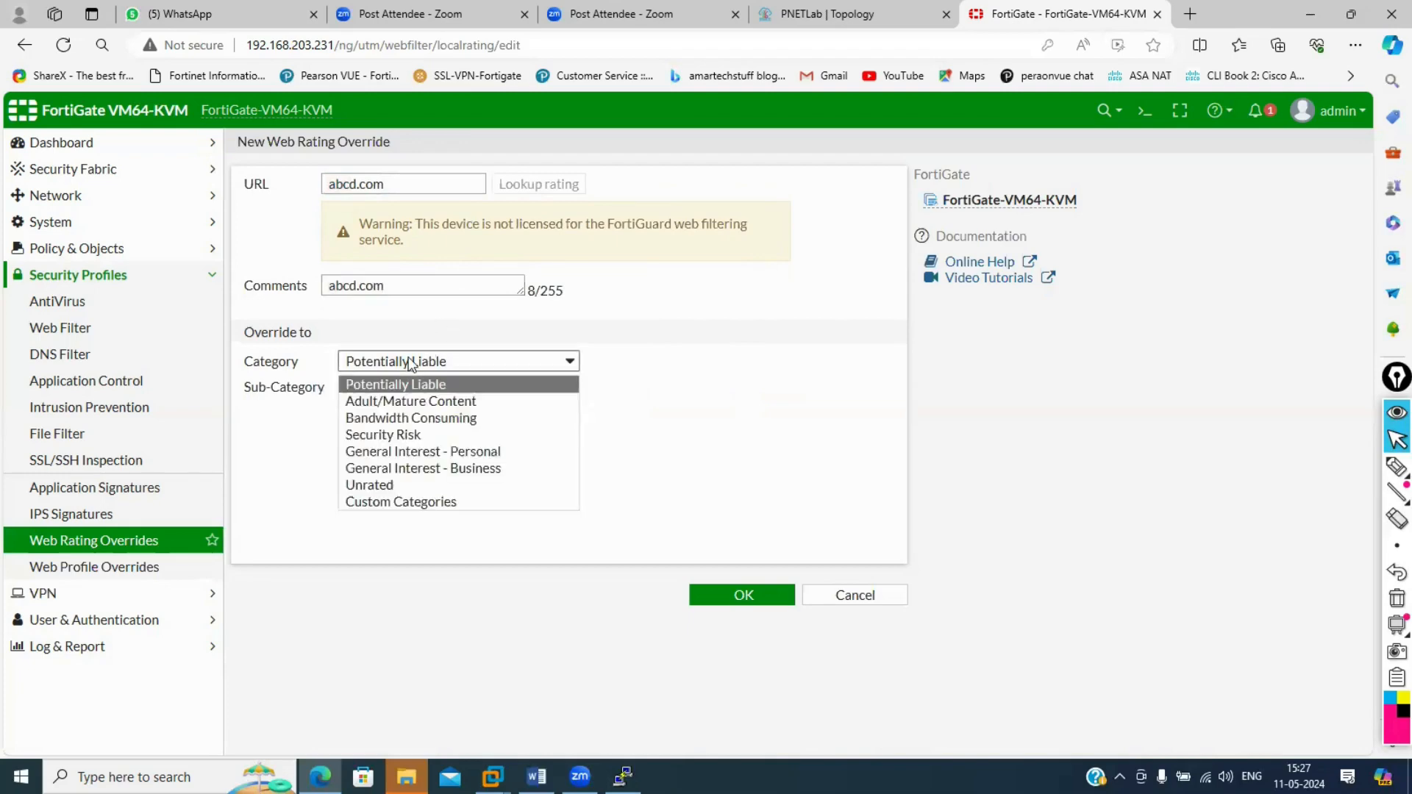
left_click(405, 506)
left_click(399, 390)
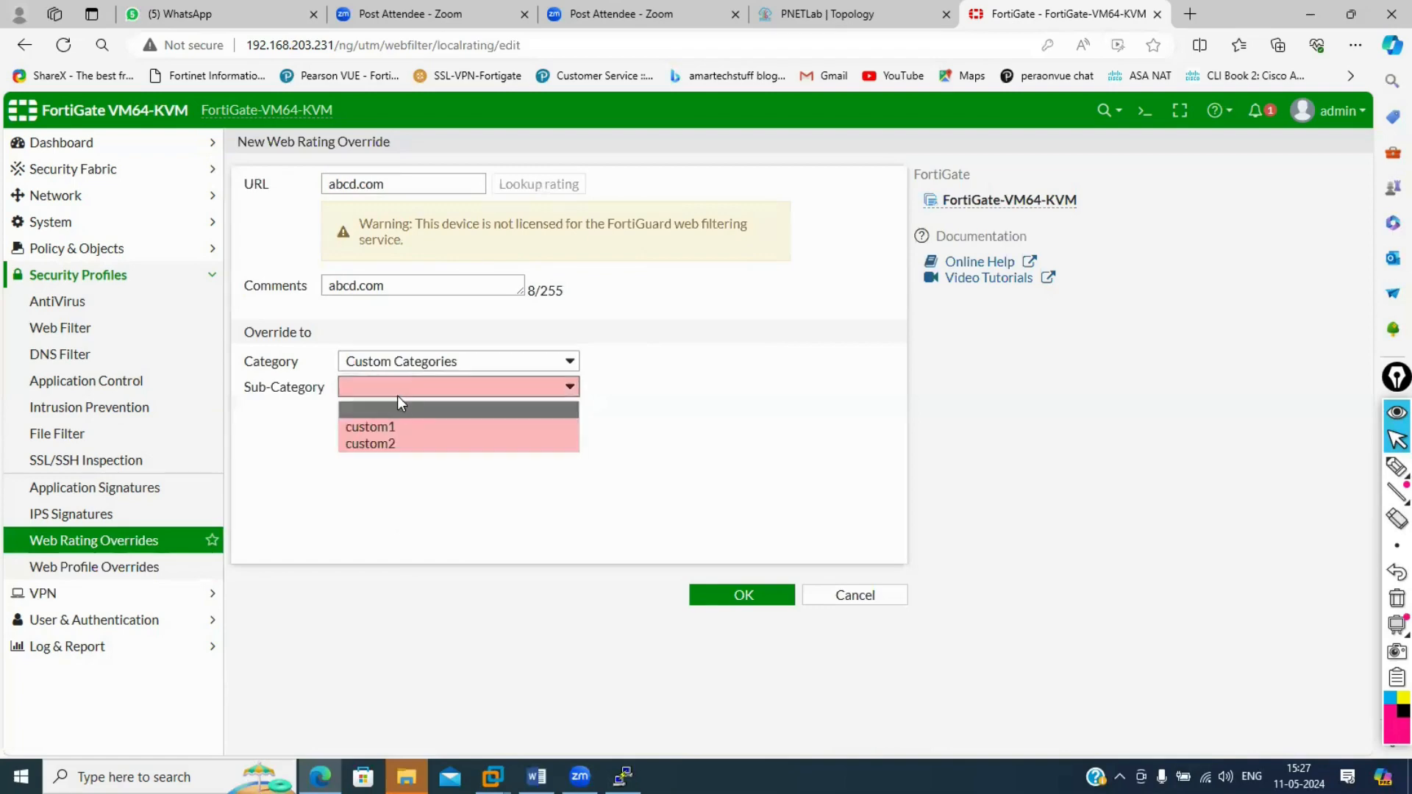
left_click(395, 440)
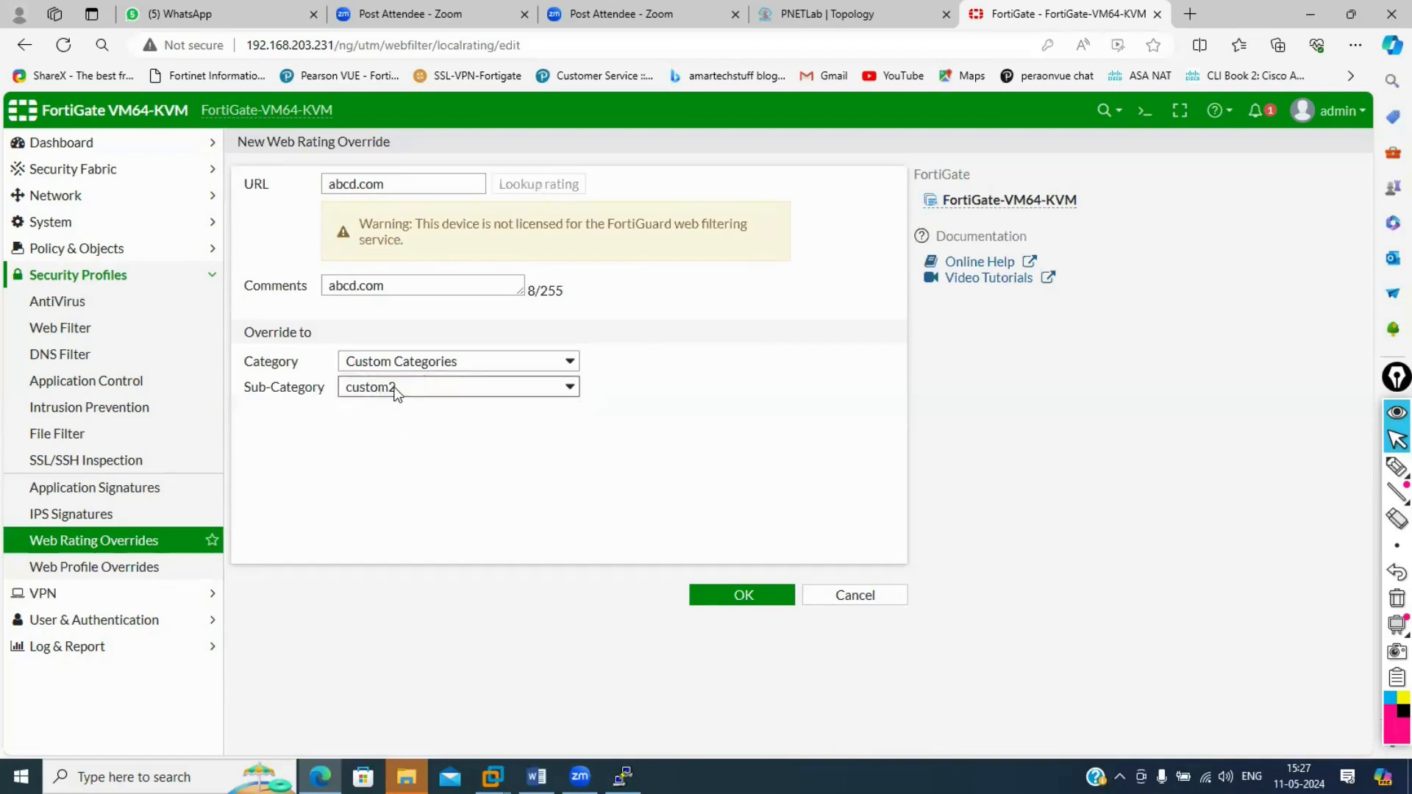
Try the category General Interest - Personal, then General Interest - Business, and check the available business sub-categories.
left_click(419, 359)
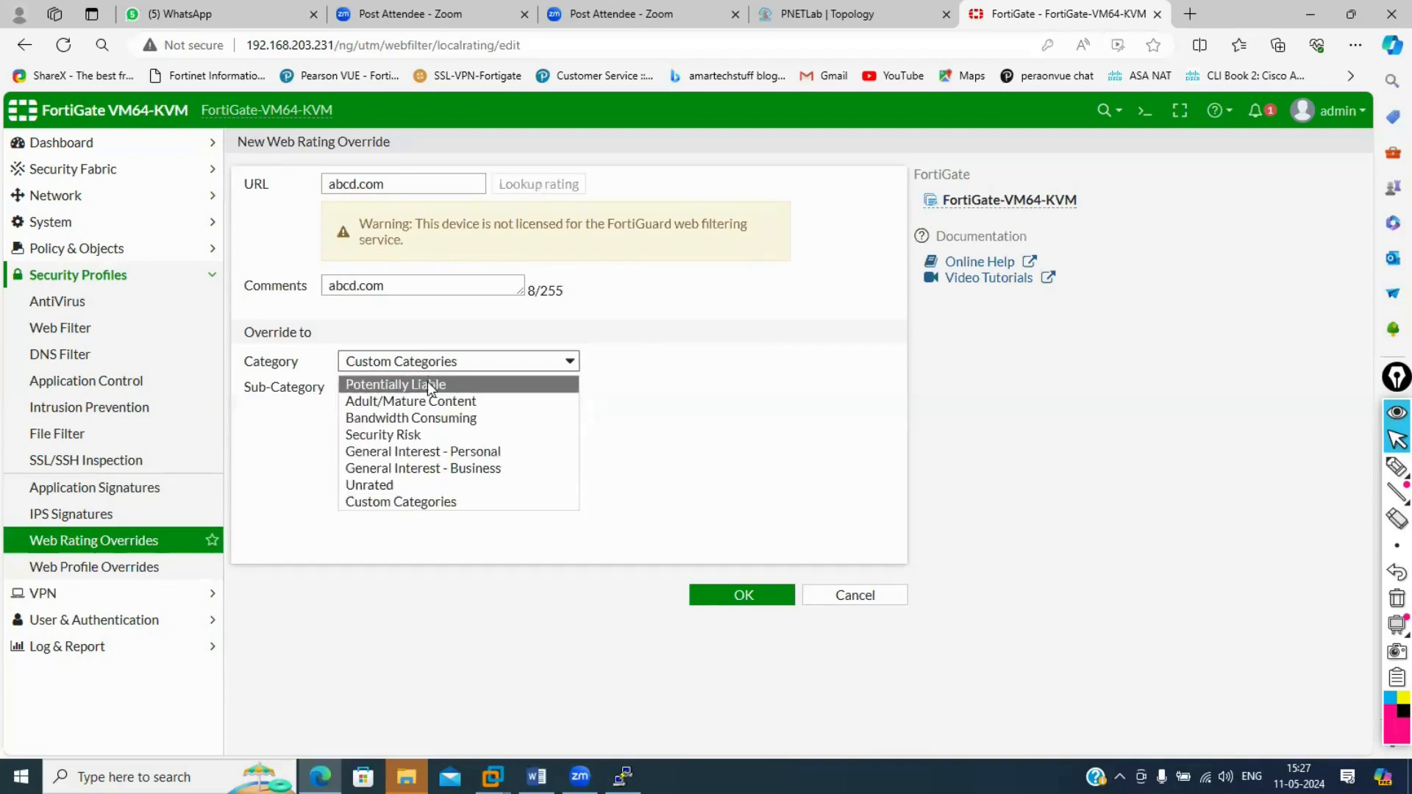
left_click(441, 452)
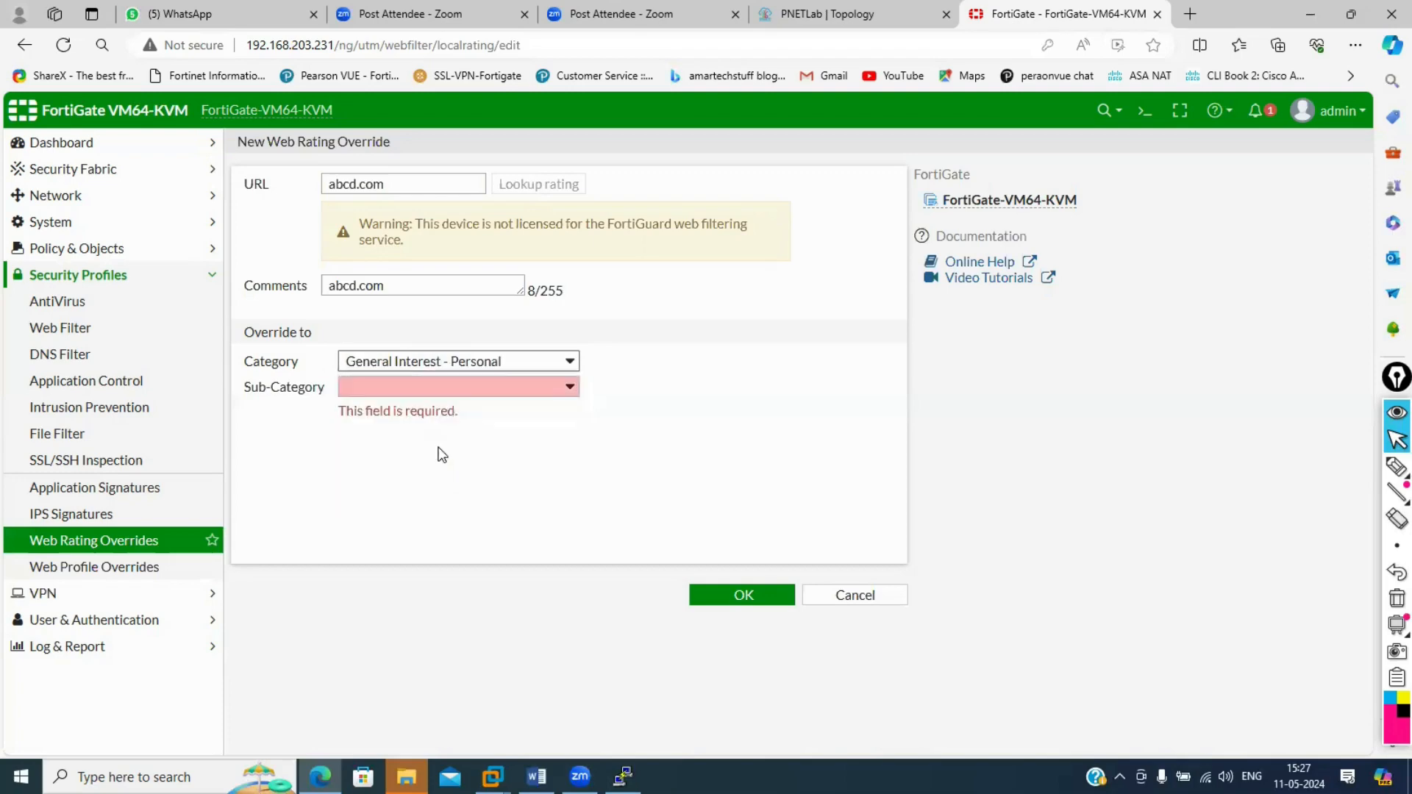
left_click(430, 368)
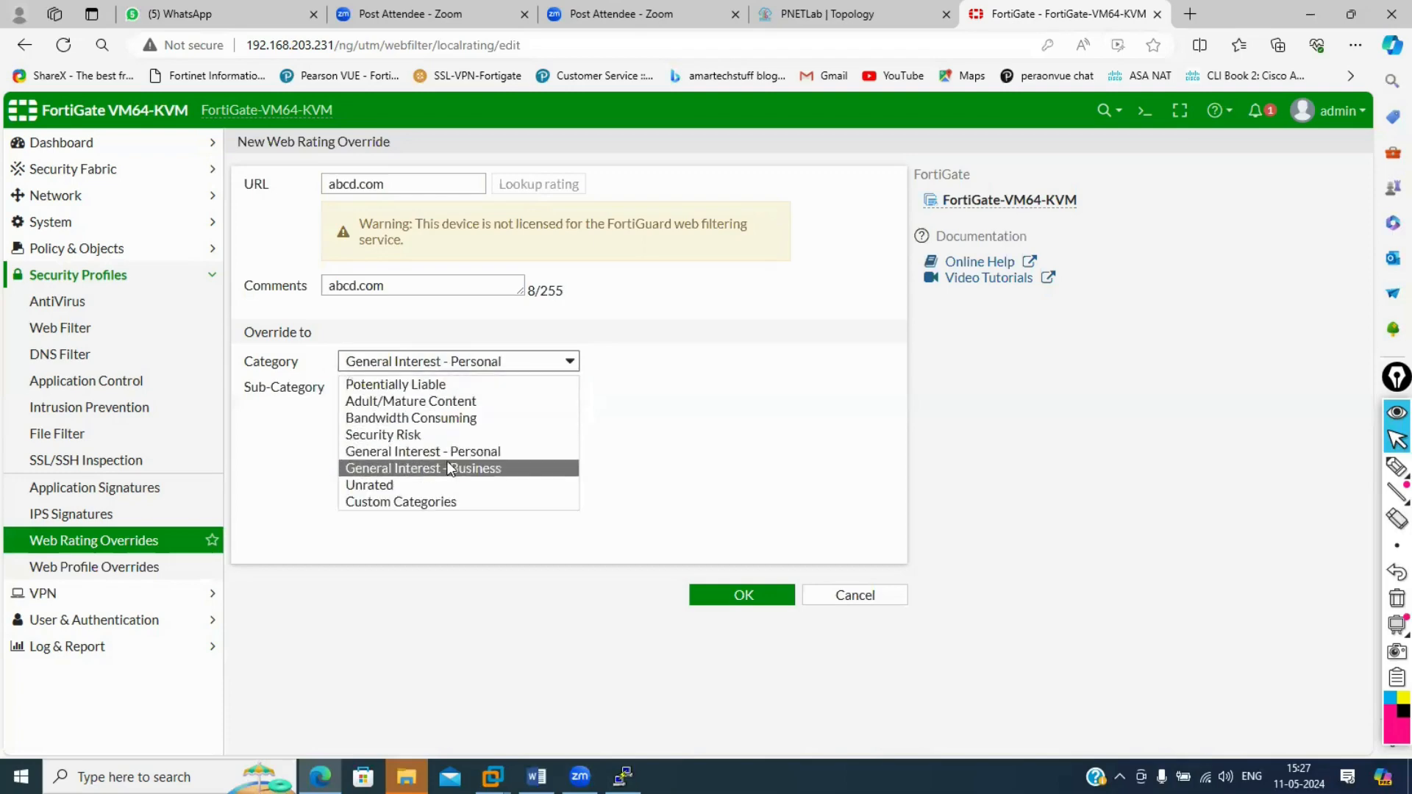
left_click(450, 464)
left_click(425, 394)
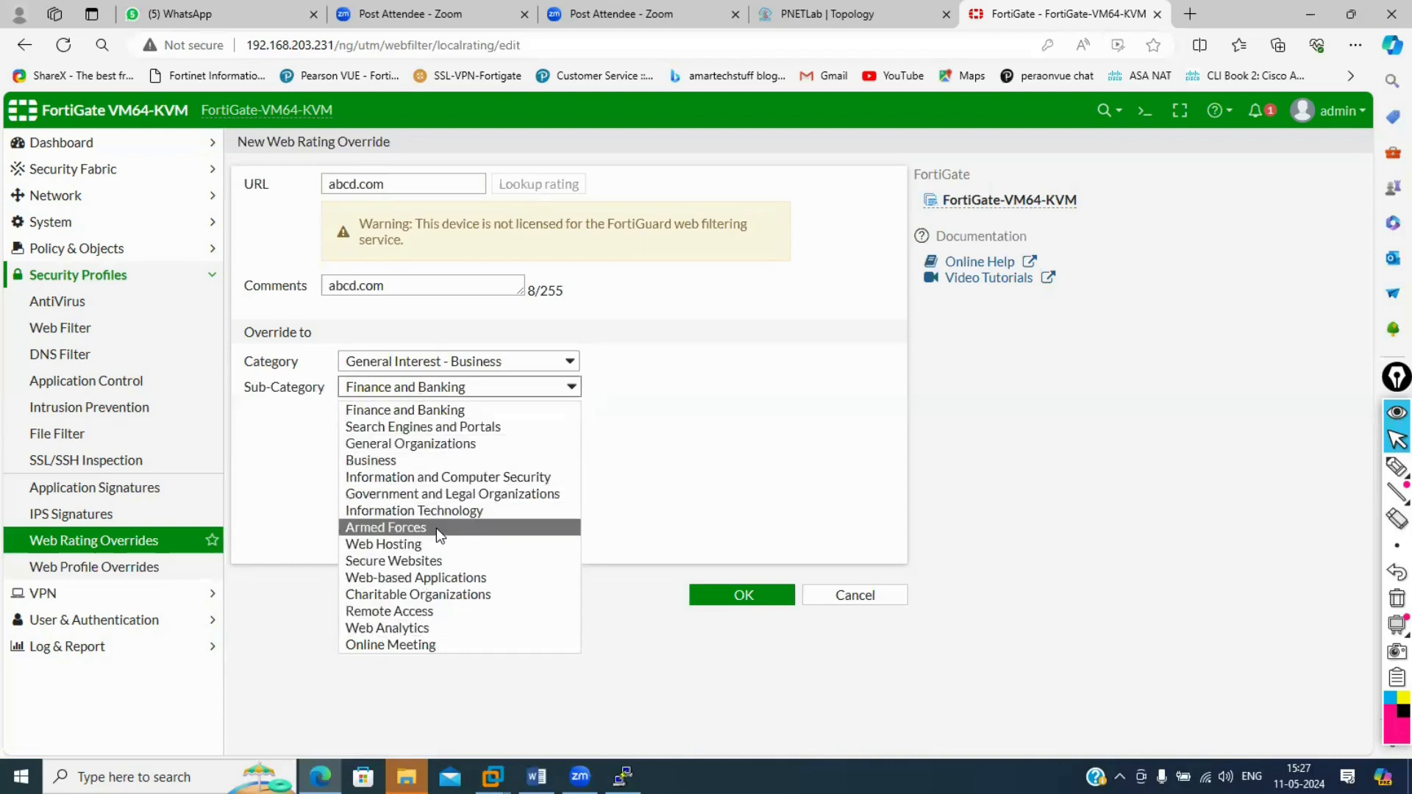
left_click(687, 435)
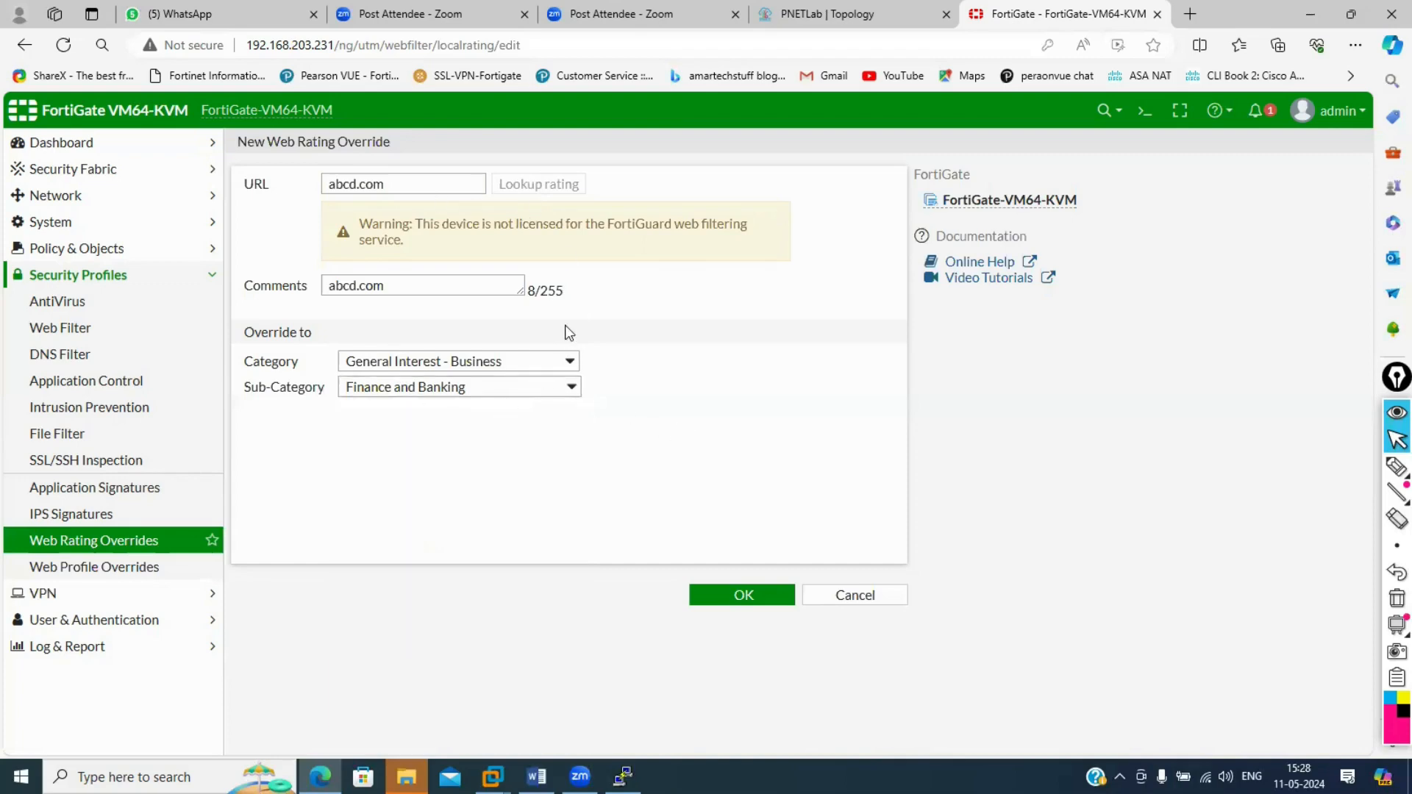
left_click(397, 192)
left_click_drag(397, 191, 329, 184)
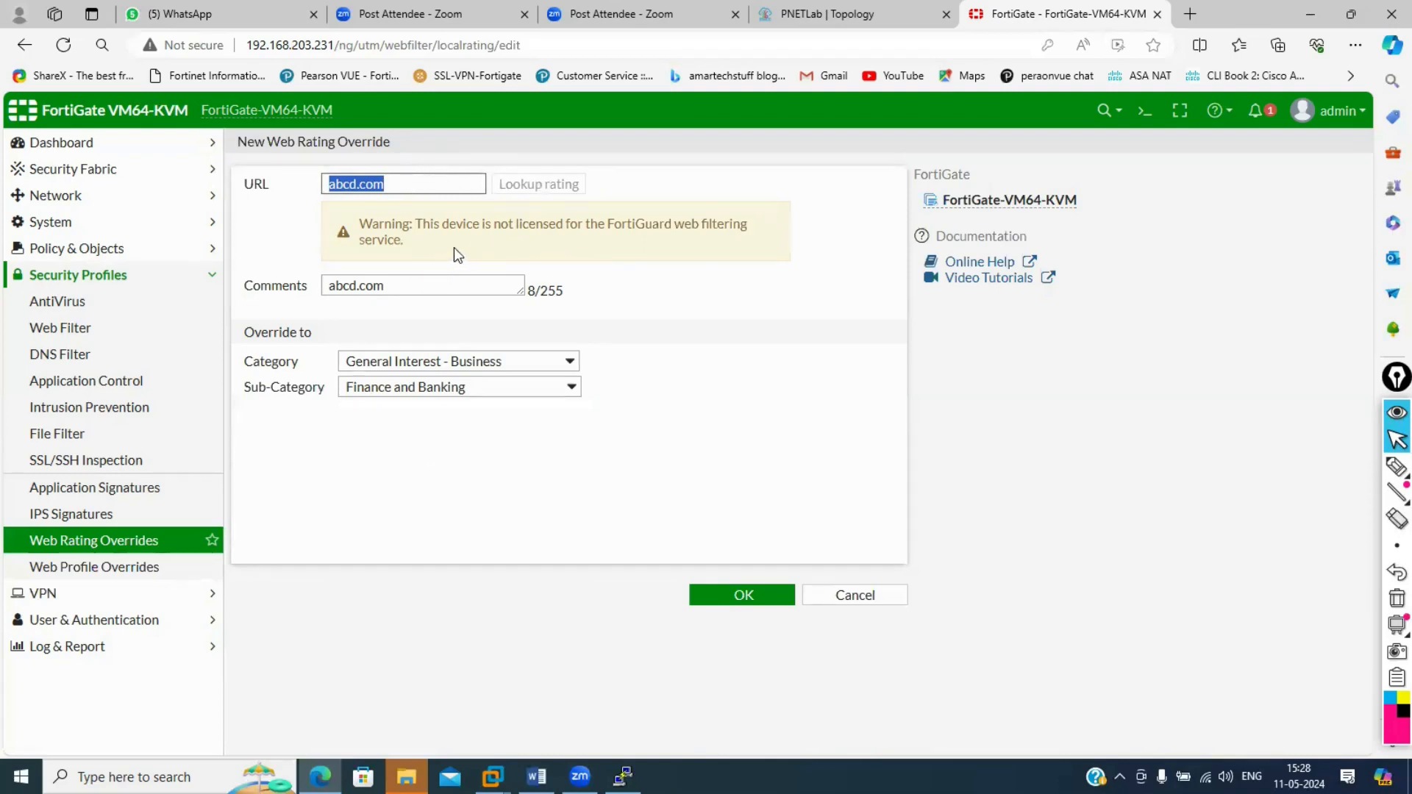
left_click(416, 186)
Start a new file filter profile named exe block.
left_click(116, 434)
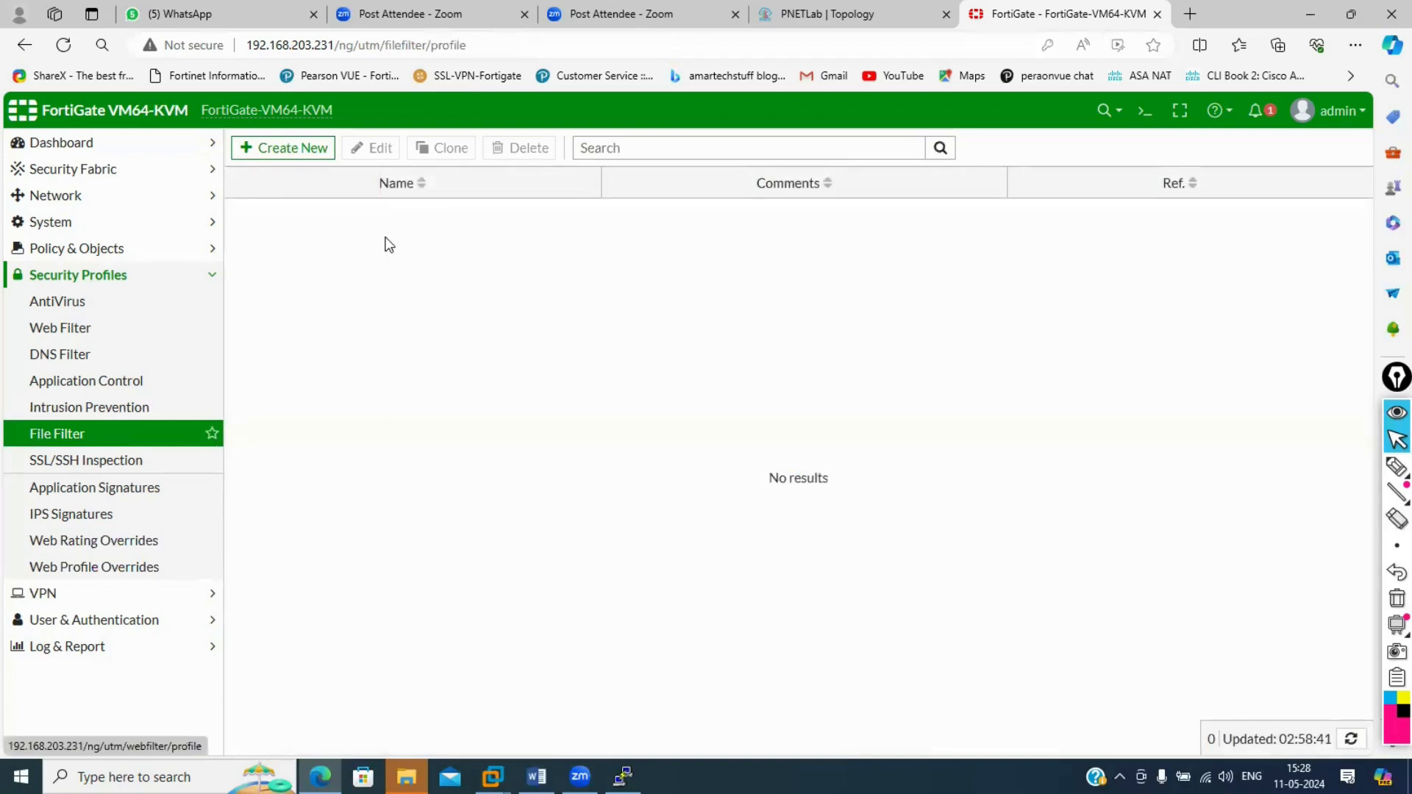
left_click(300, 150)
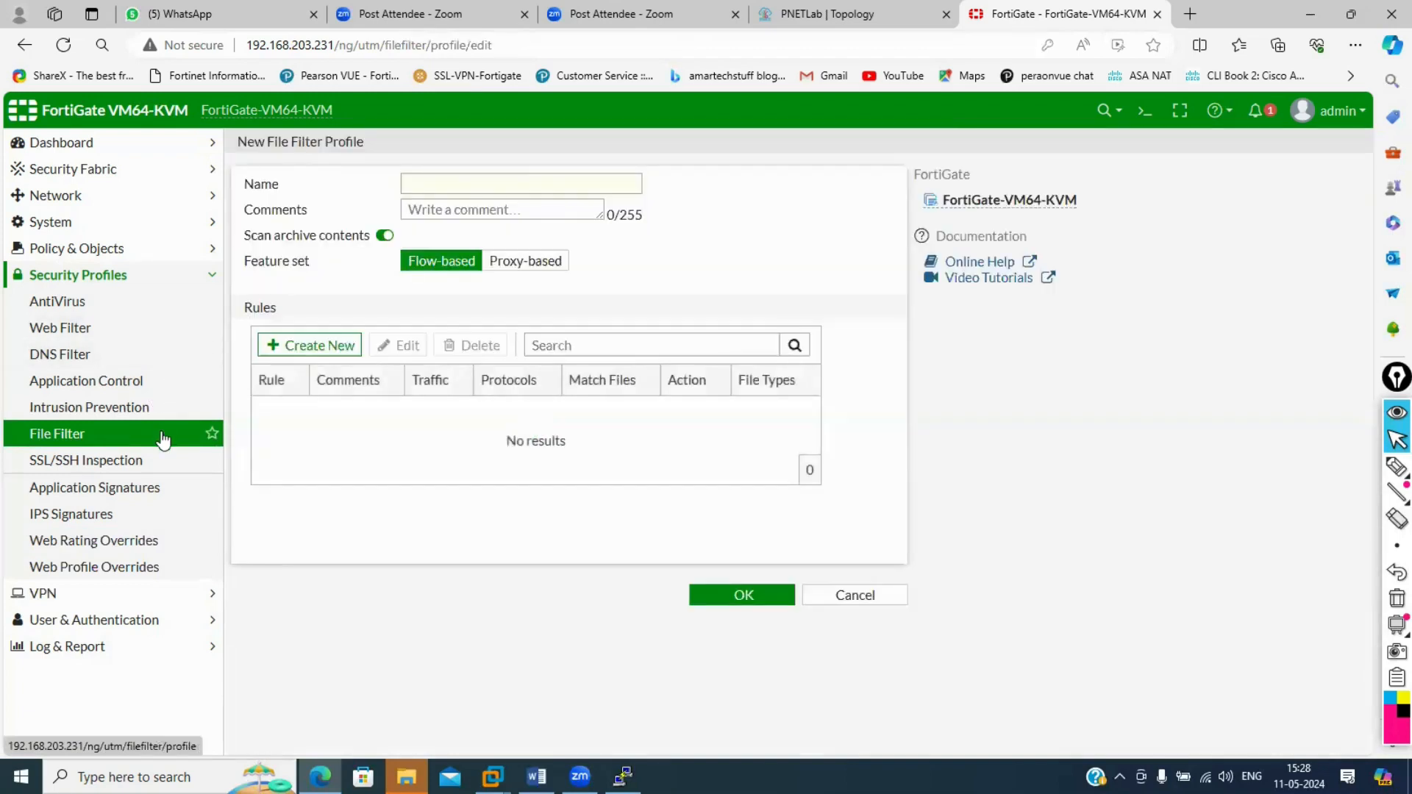
left_click(409, 178)
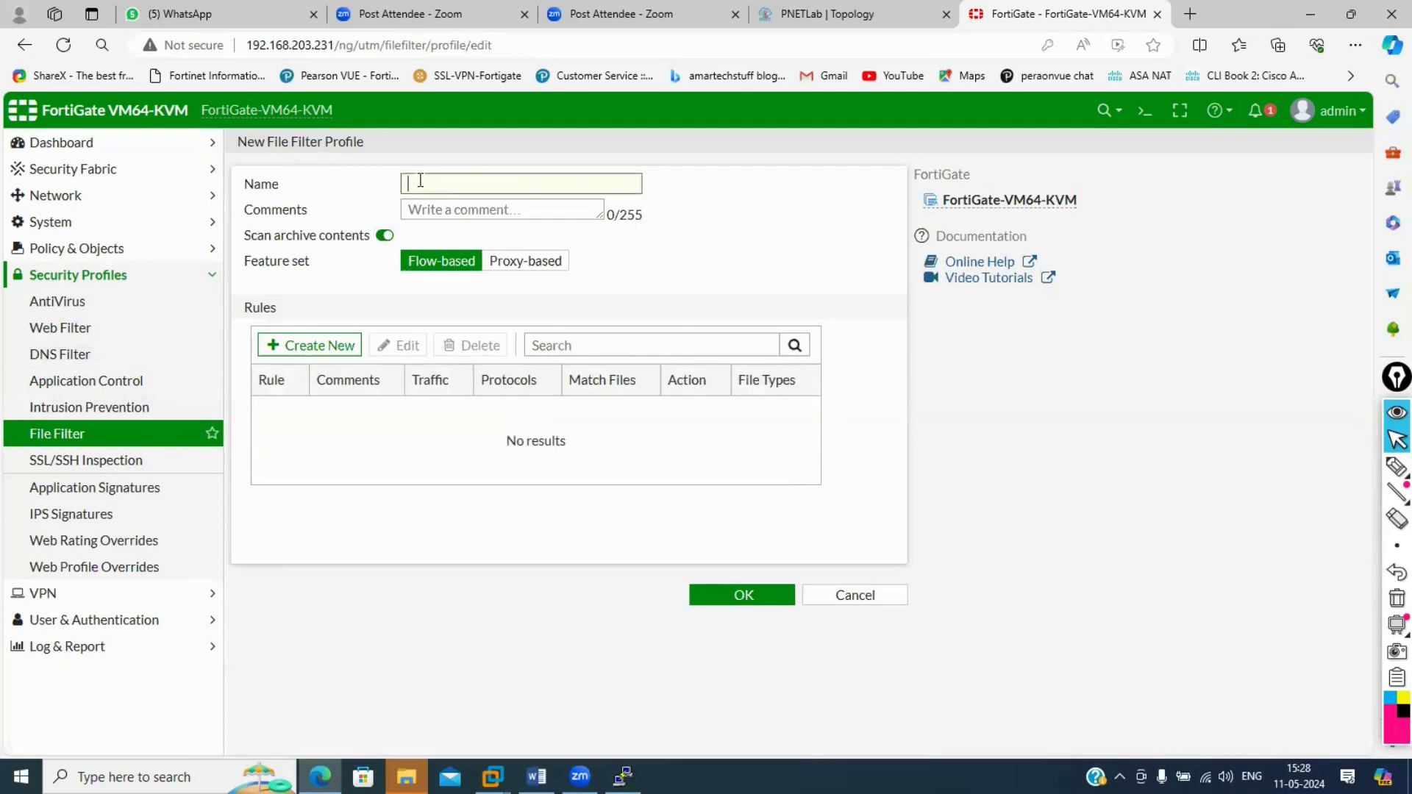
type(".pdf")
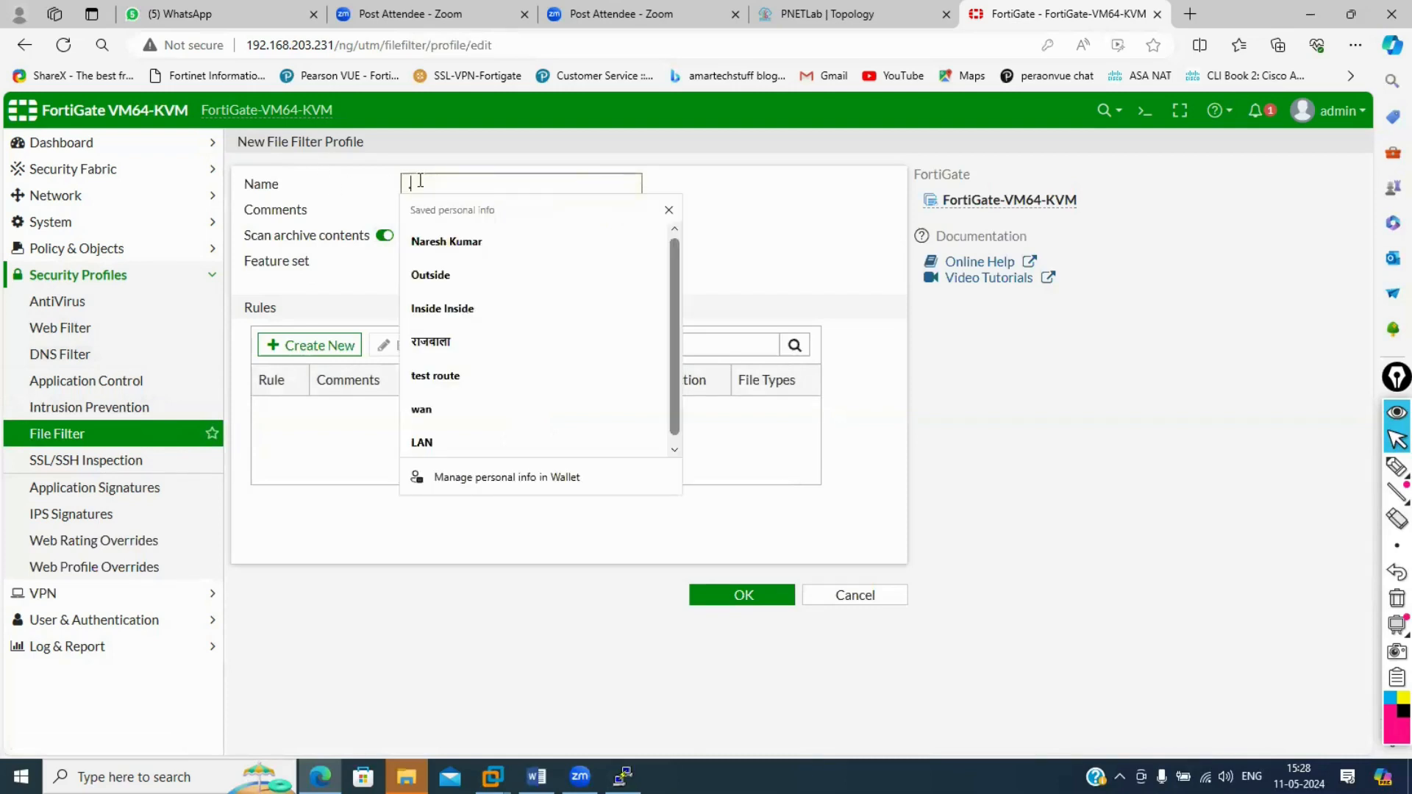
key("BackSpace")
key("BackSpace")
key("BackSpace")
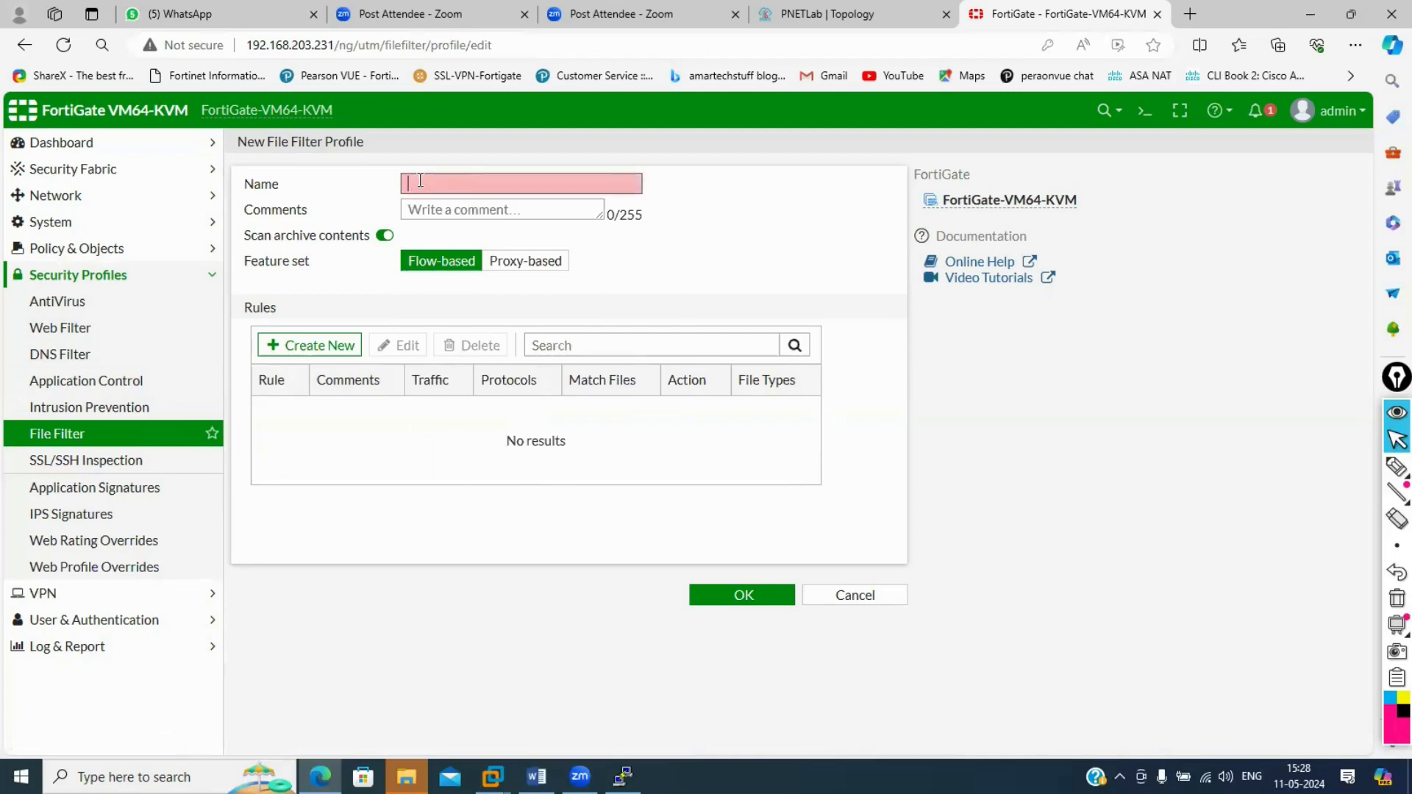
type("exe bloc")
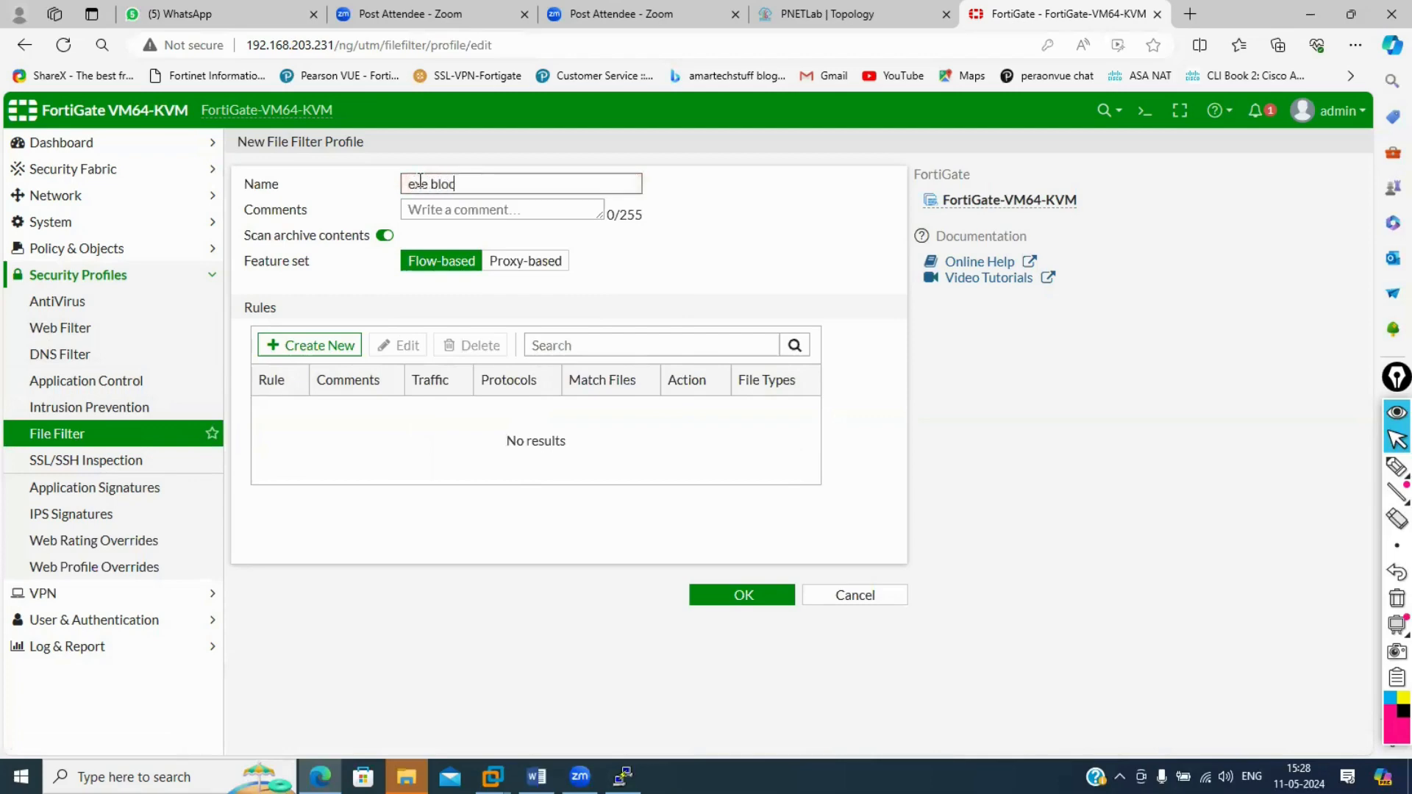
type("k")
left_click_drag(480, 183, 383, 186)
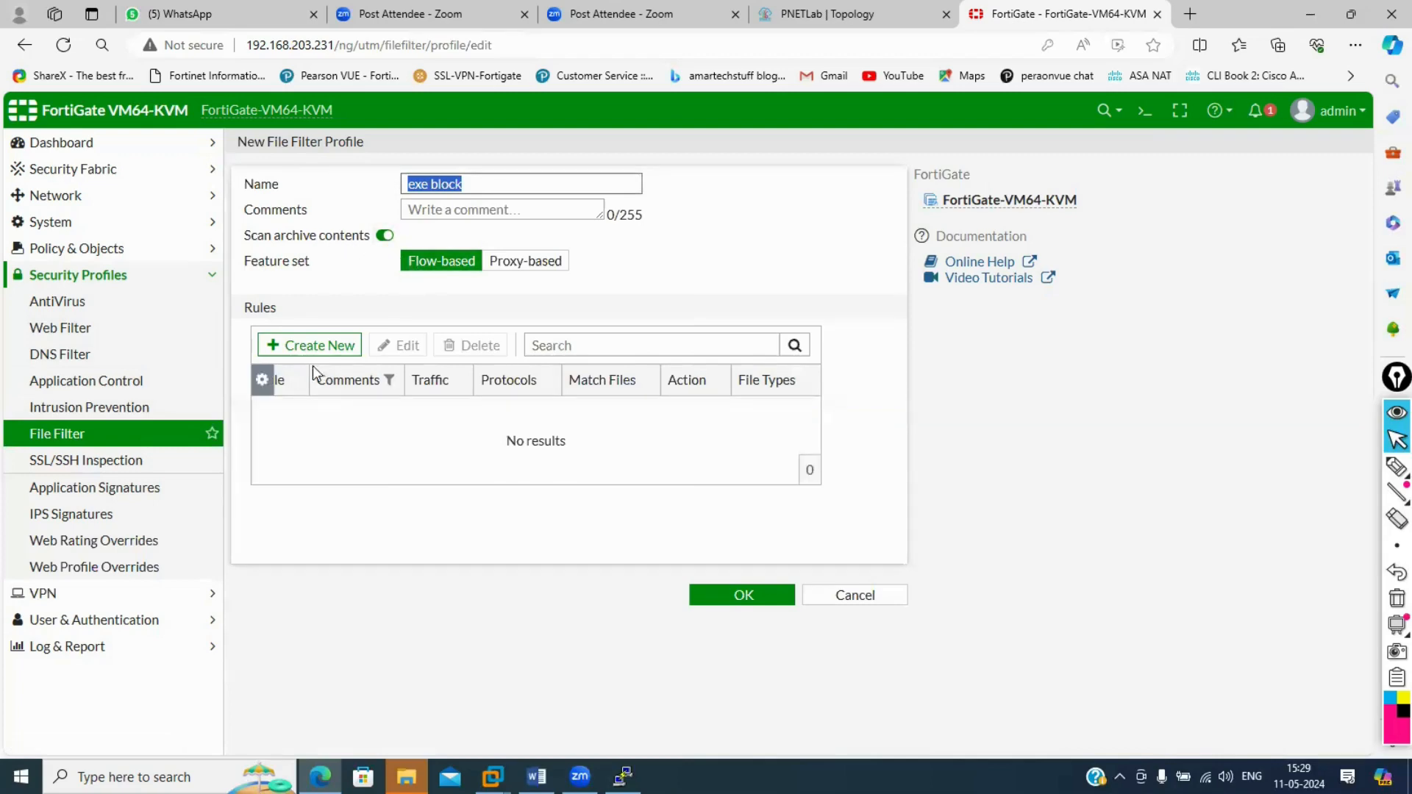
Start a new file filter rule in the profile, removing HTTP from its protocols and keeping traffic set to Both.
left_click(294, 343)
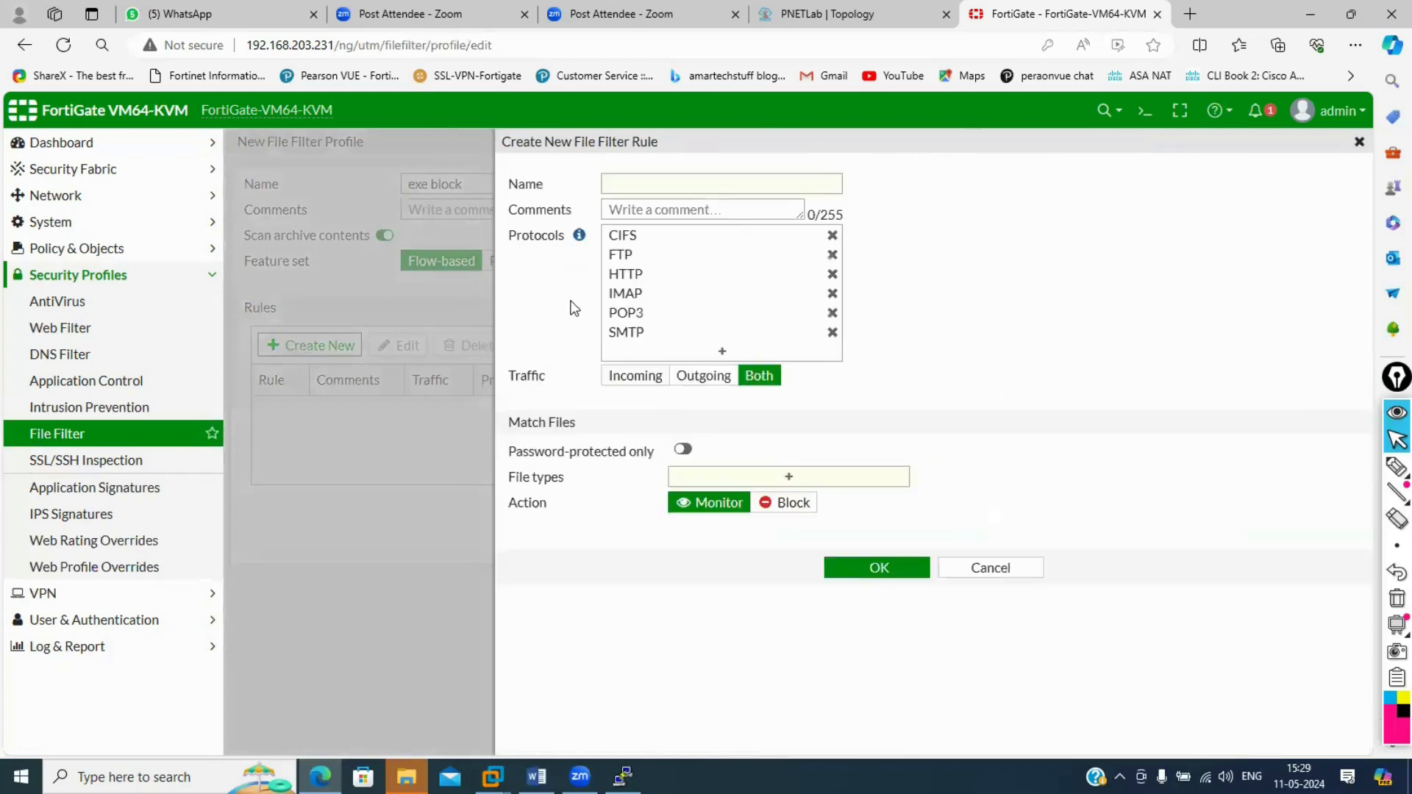
left_click(637, 285)
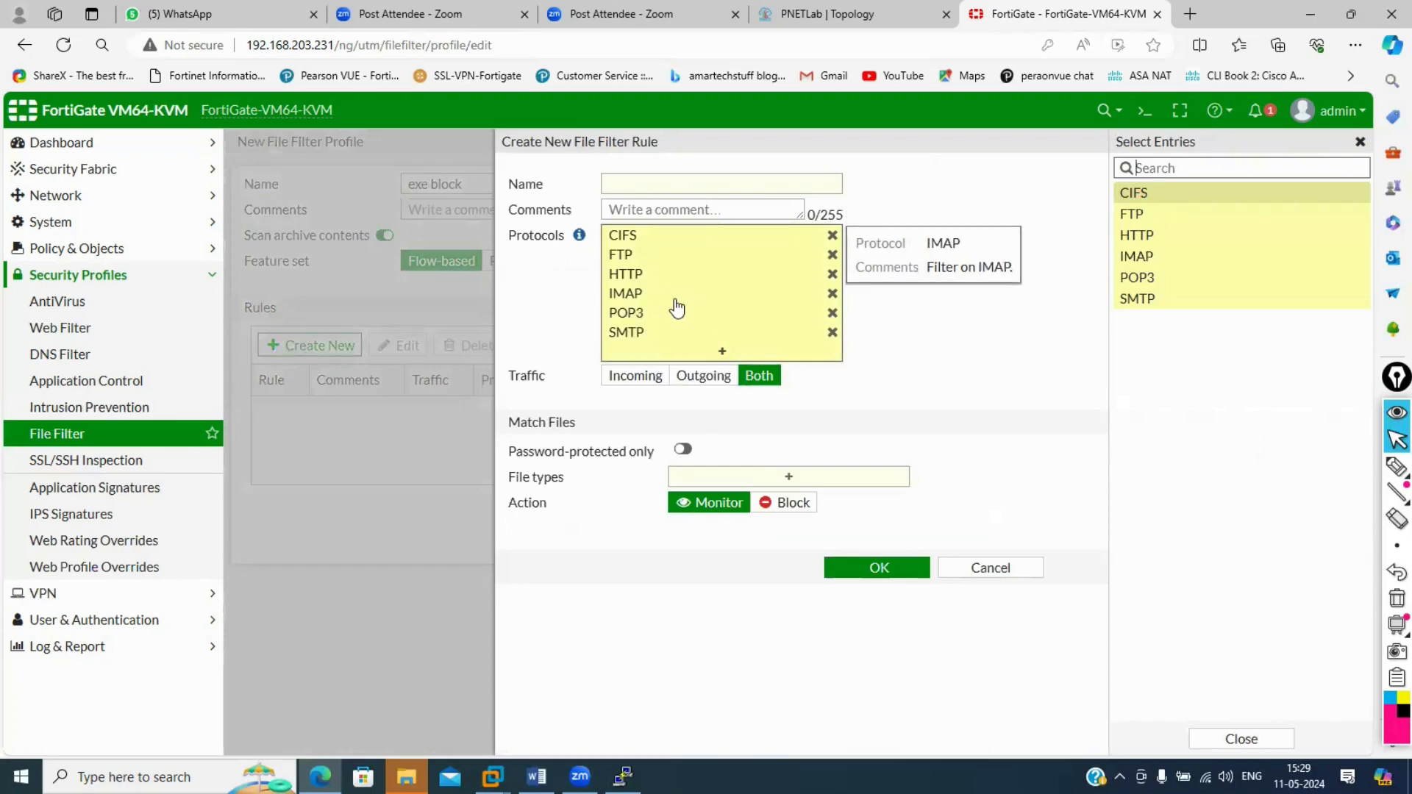
double_click(627, 277)
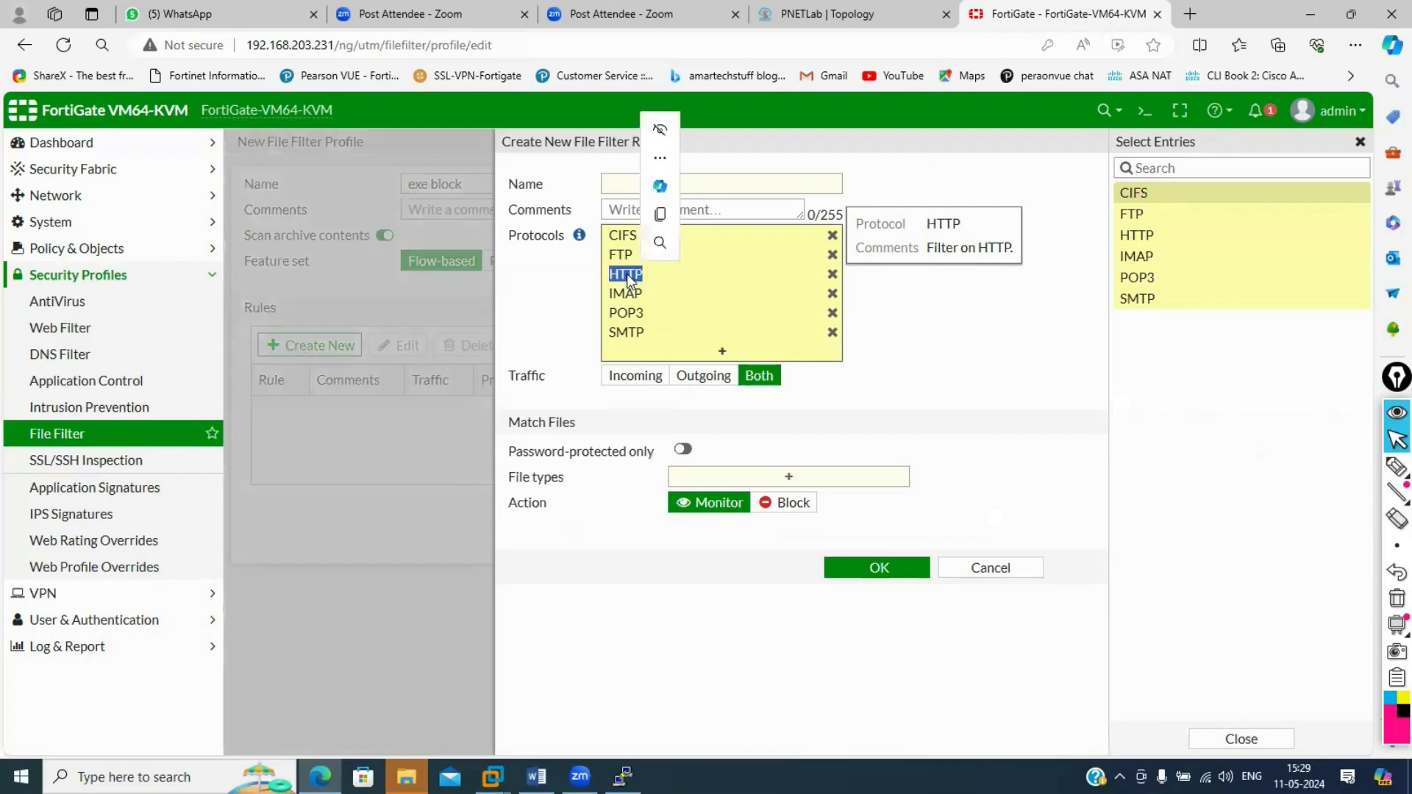
left_click(832, 275)
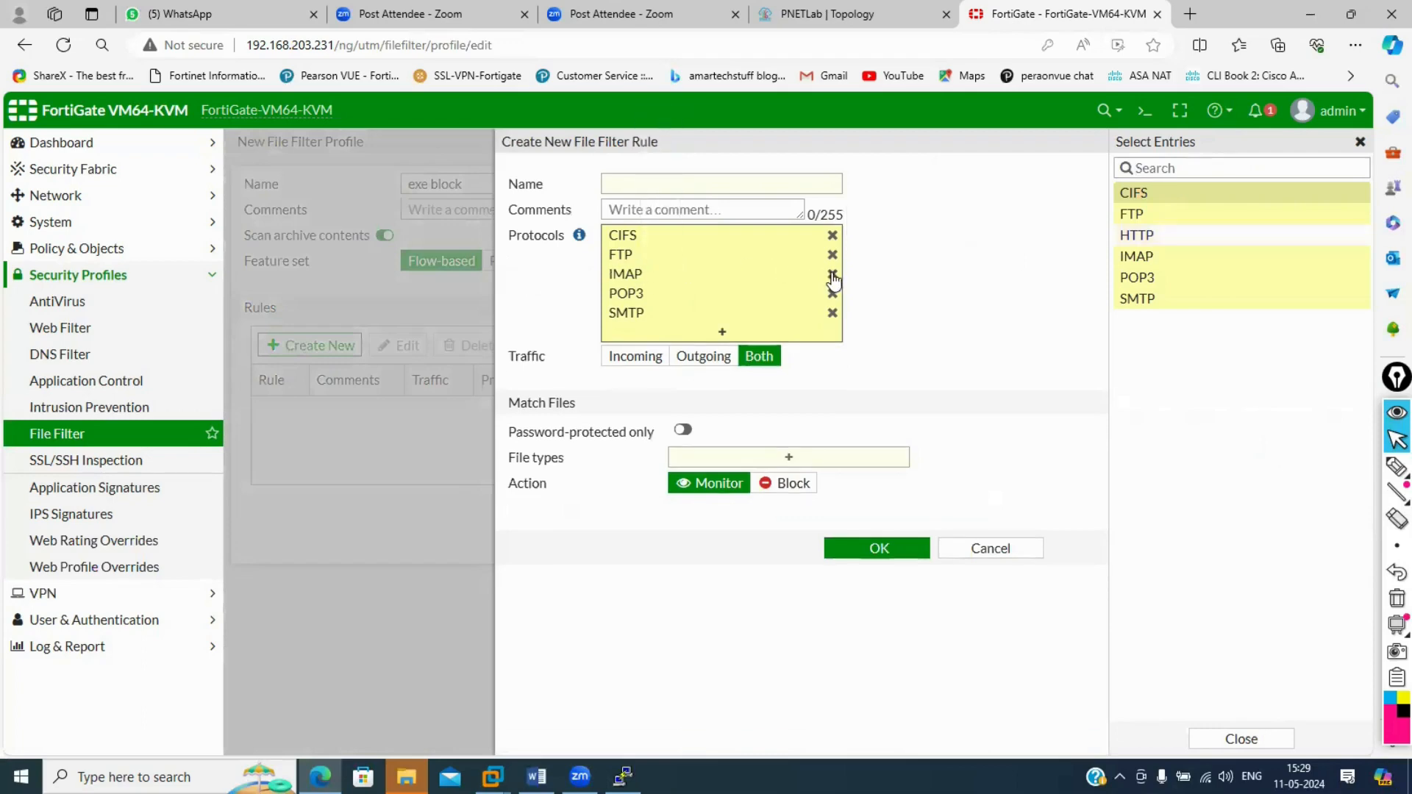
left_click(718, 366)
left_click(761, 359)
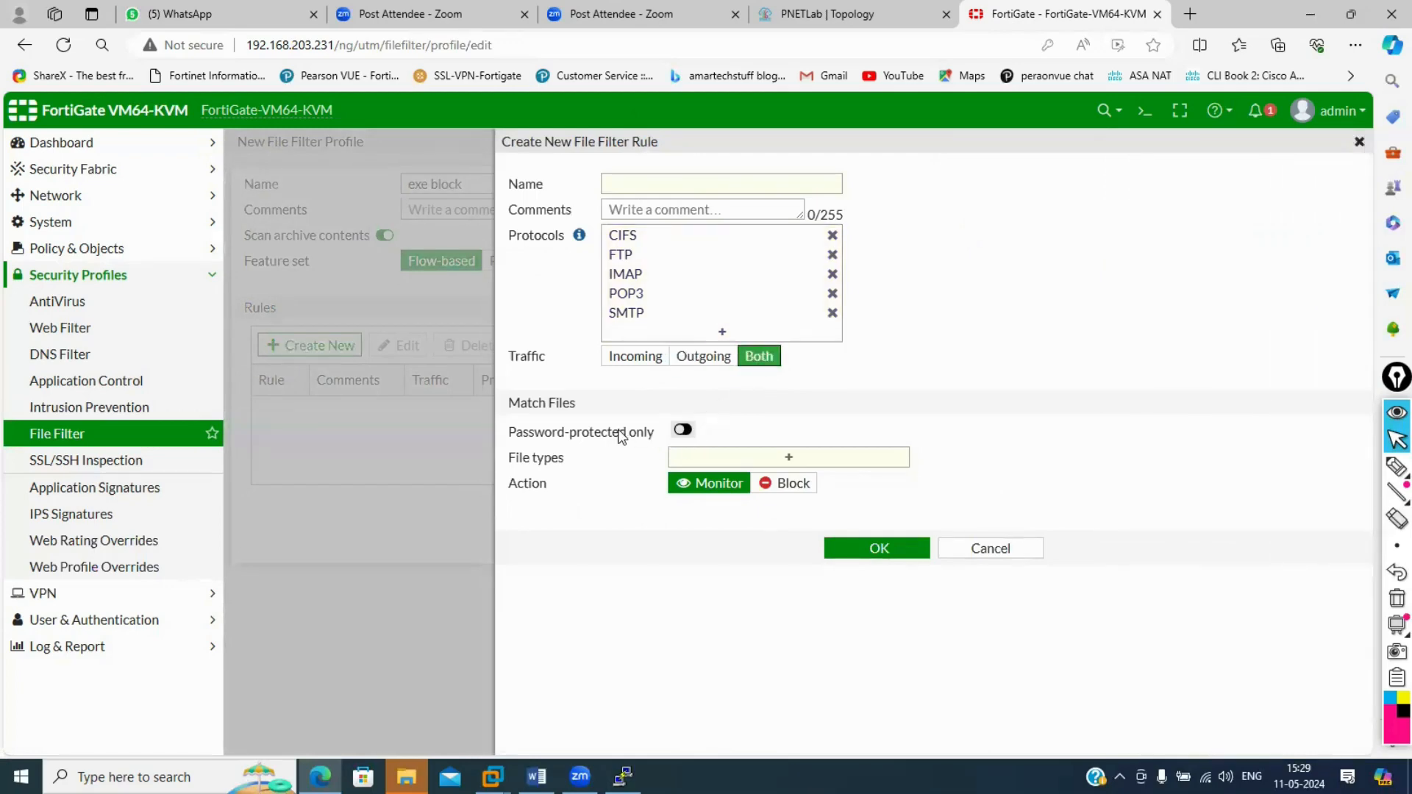
Limit the rule to password-protected rar files with the action Block, and try to save it.
left_click(683, 431)
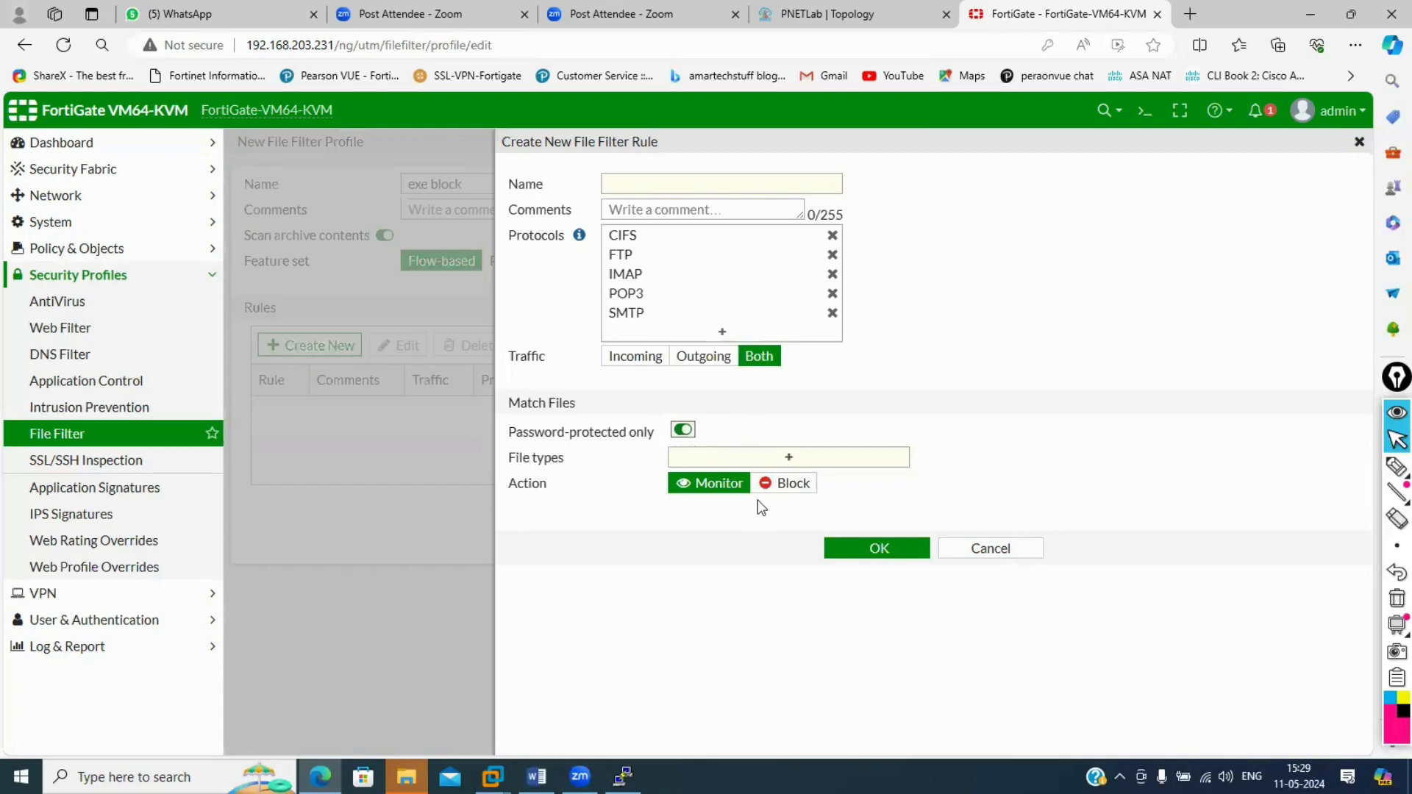
left_click(758, 462)
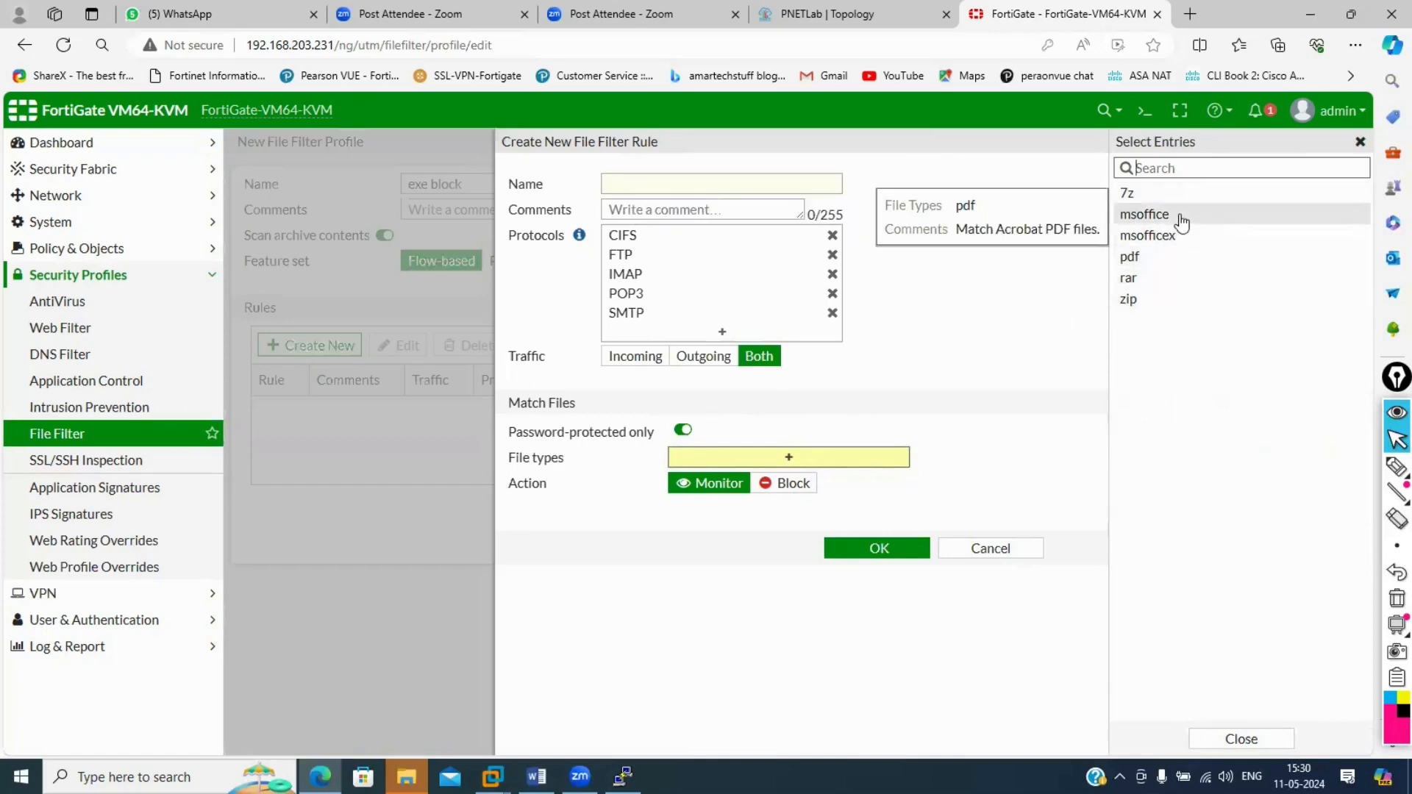
left_click(1129, 283)
left_click(920, 390)
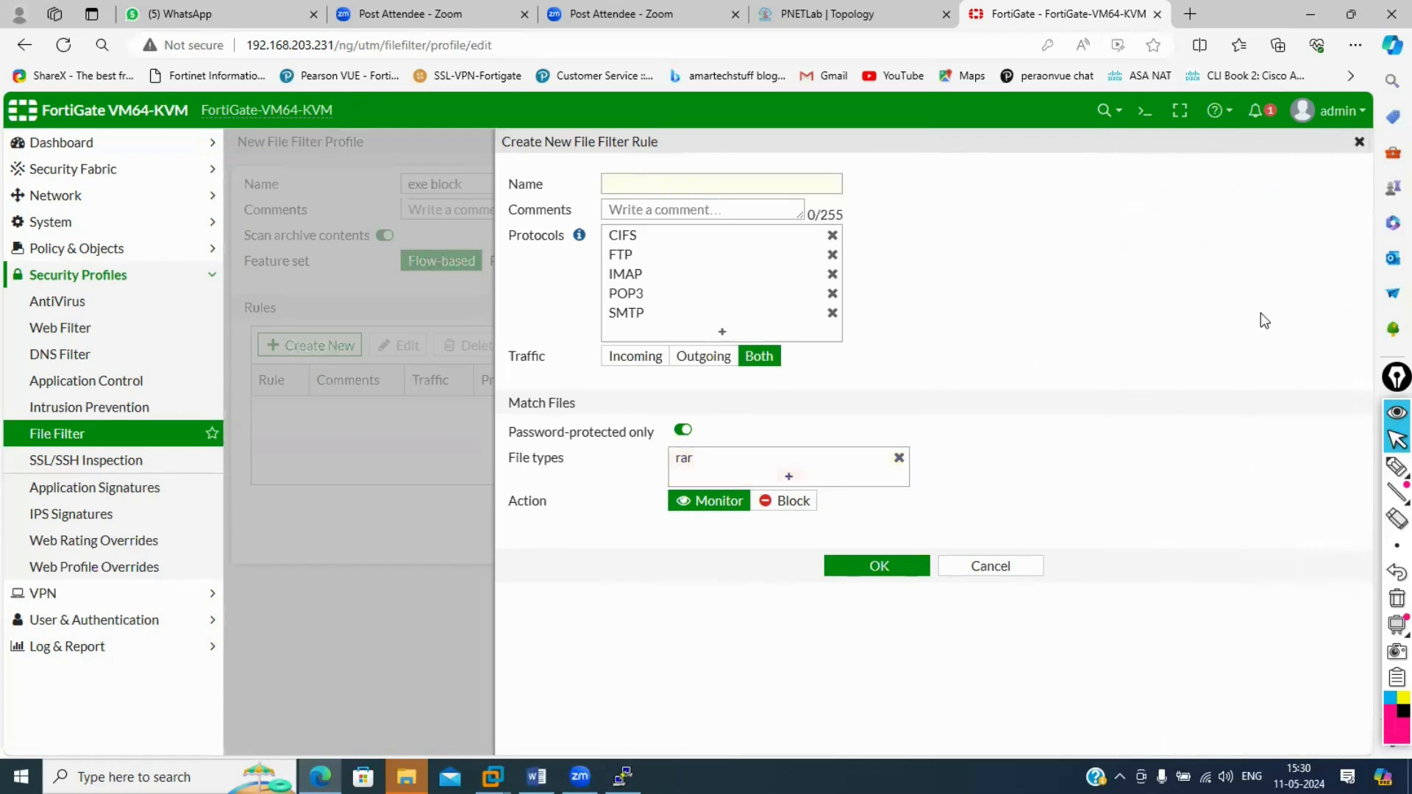
left_click(780, 513)
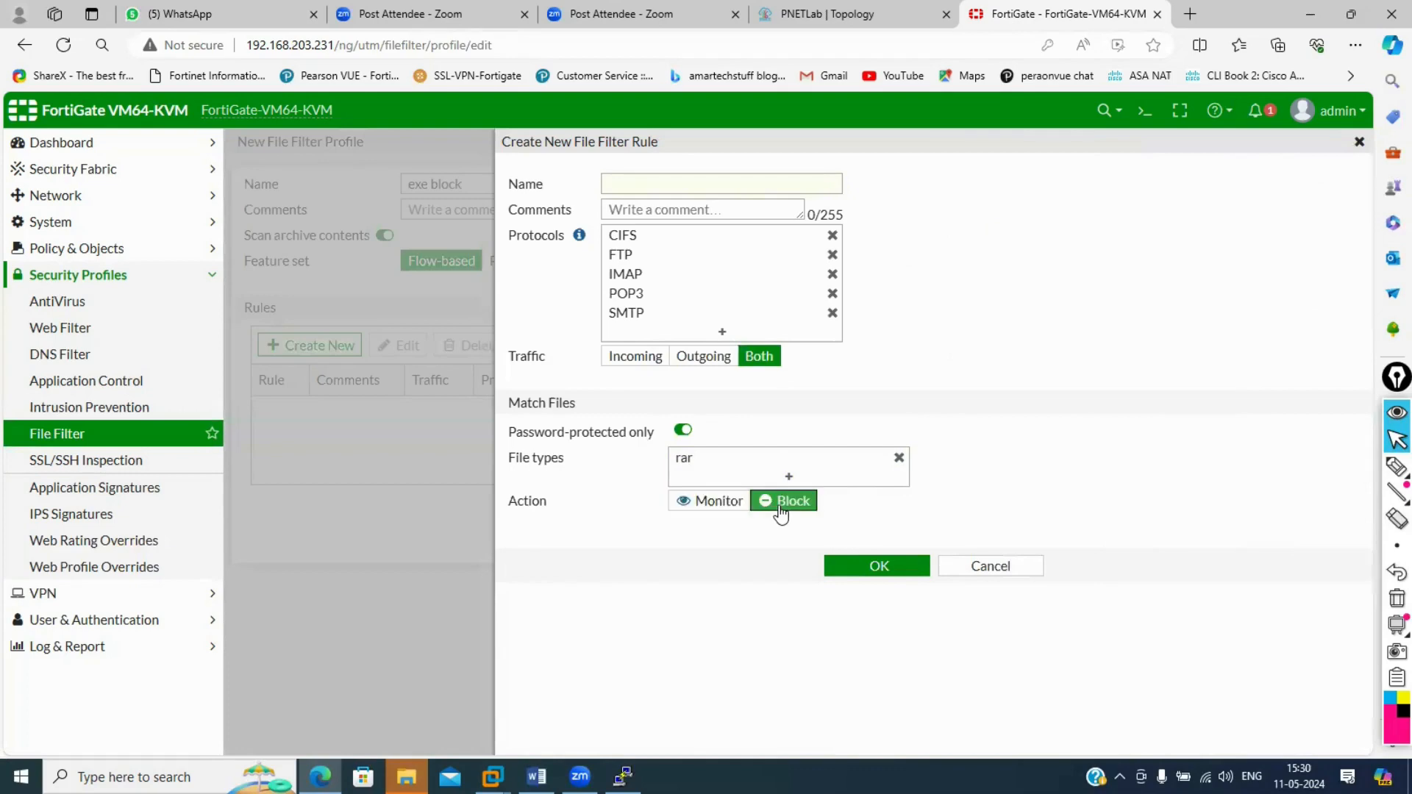
left_click(870, 565)
Name the file filter rule exe-block, then save the rule and the exe block profile.
left_click(716, 180)
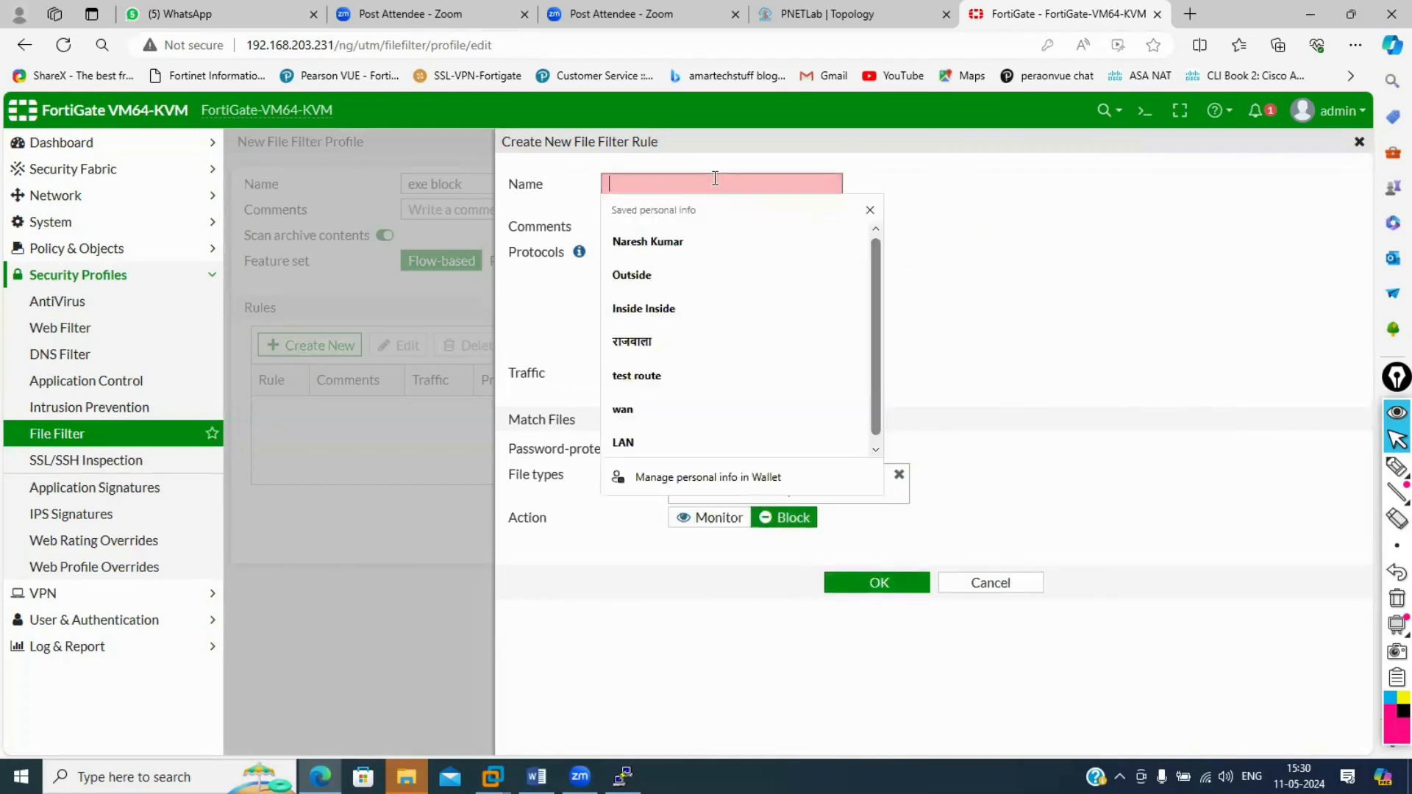
type("exeblock")
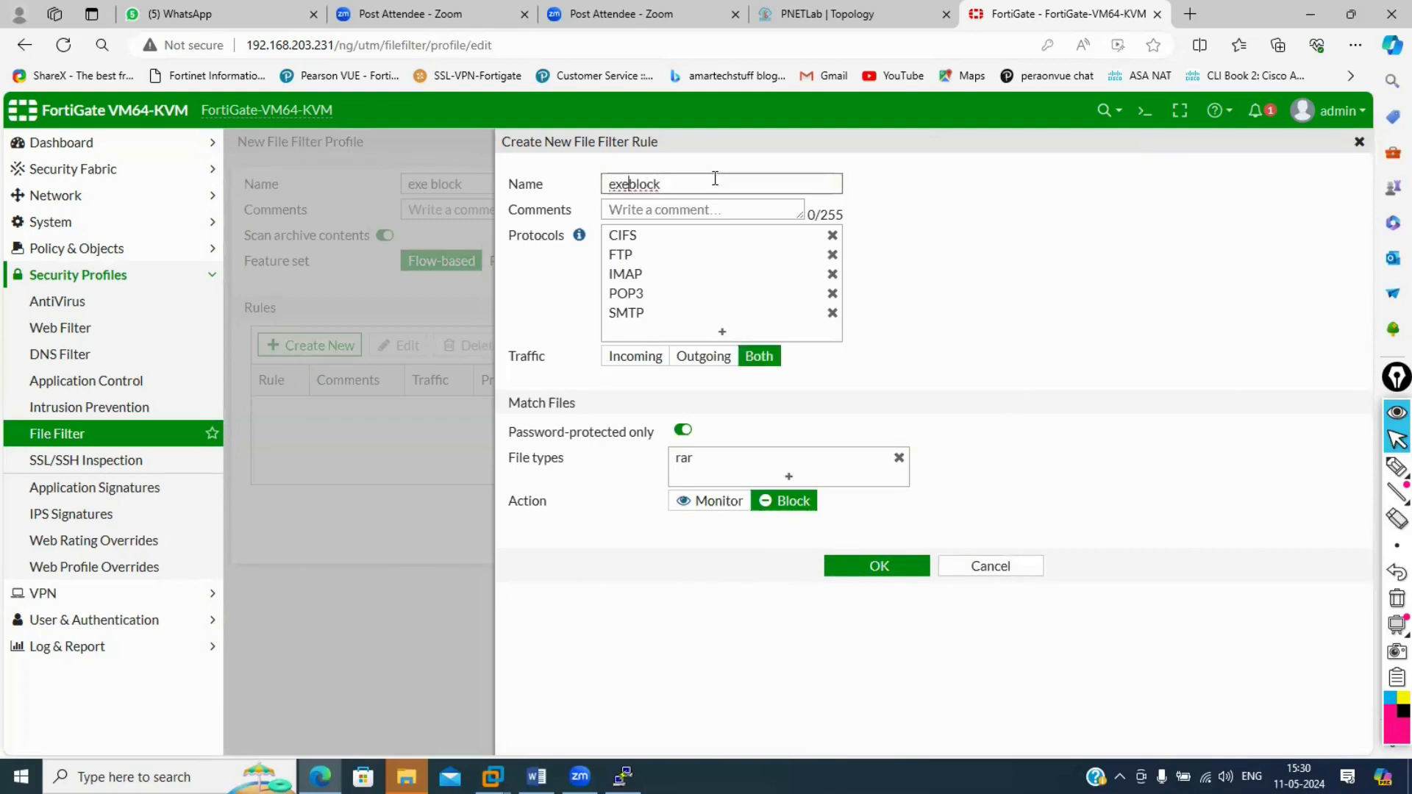
type("-")
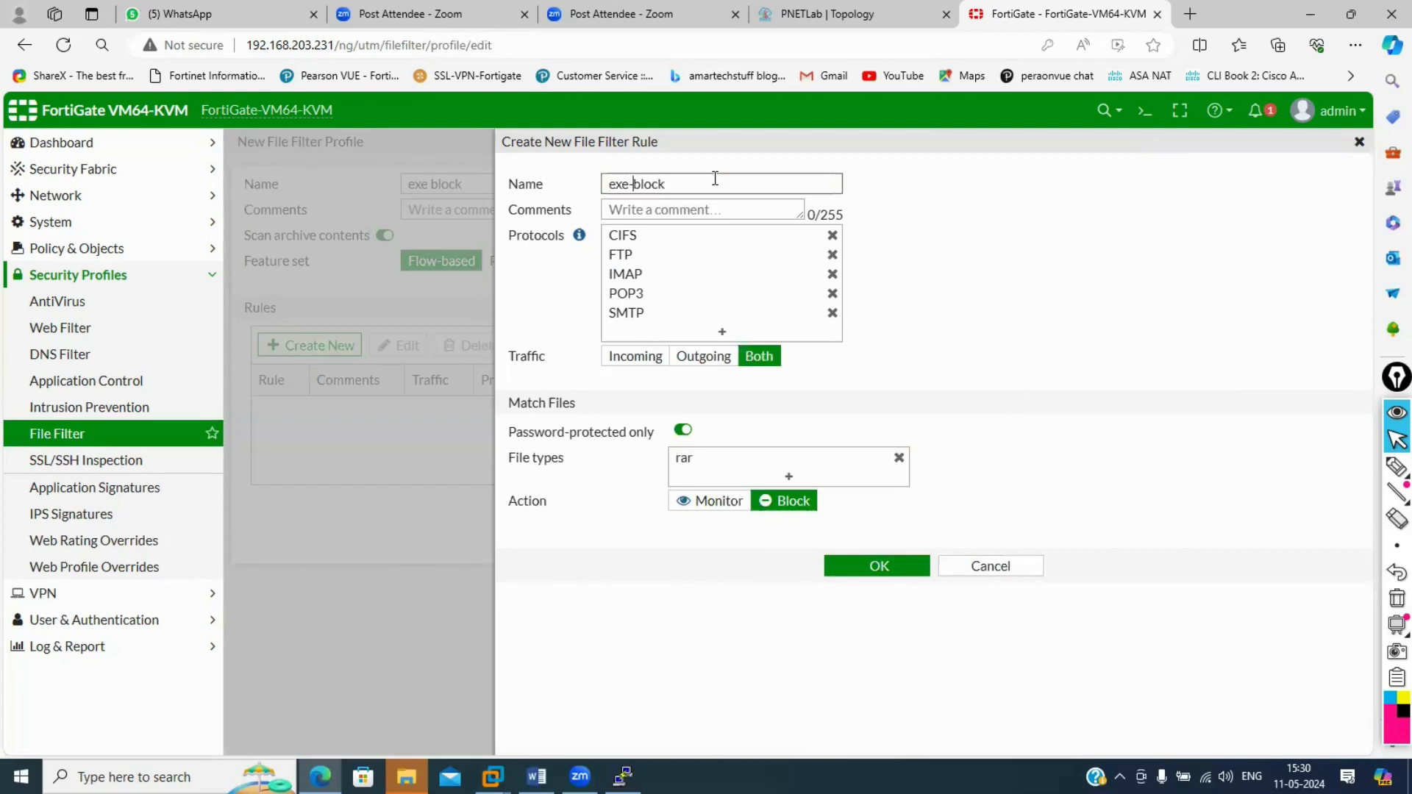
left_click(853, 572)
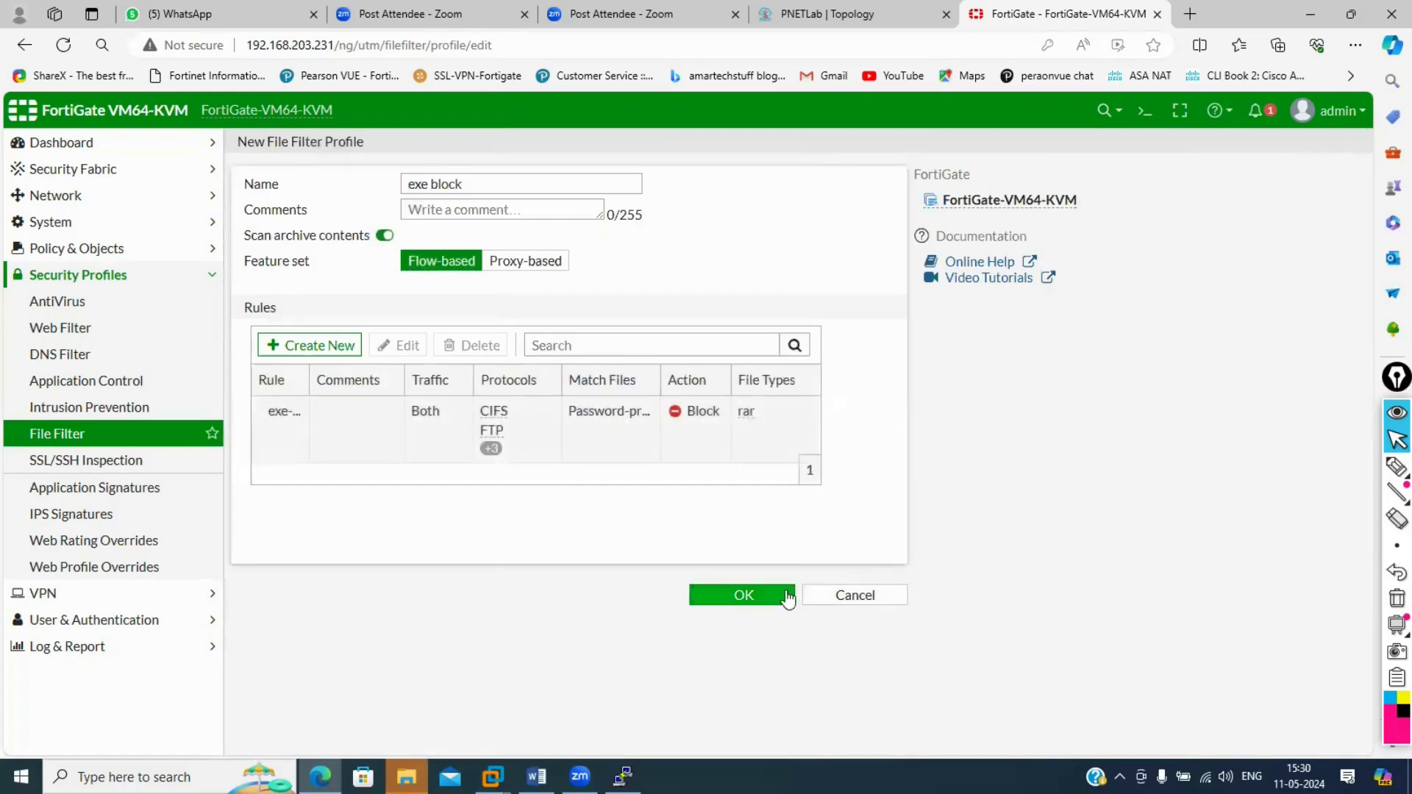
left_click(768, 599)
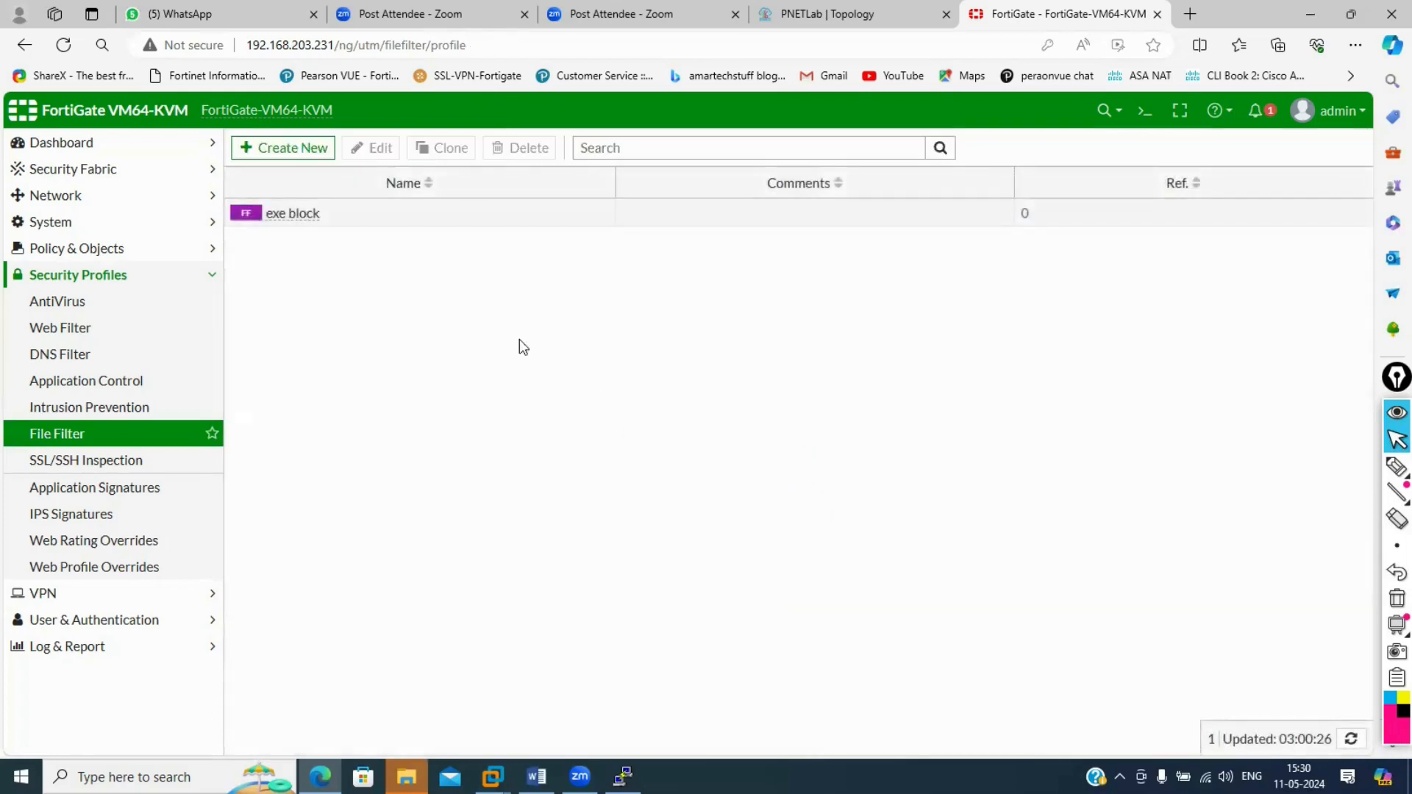
Edit the test-blcok firewall policy and enable File Filter with the exe block profile.
left_click(125, 250)
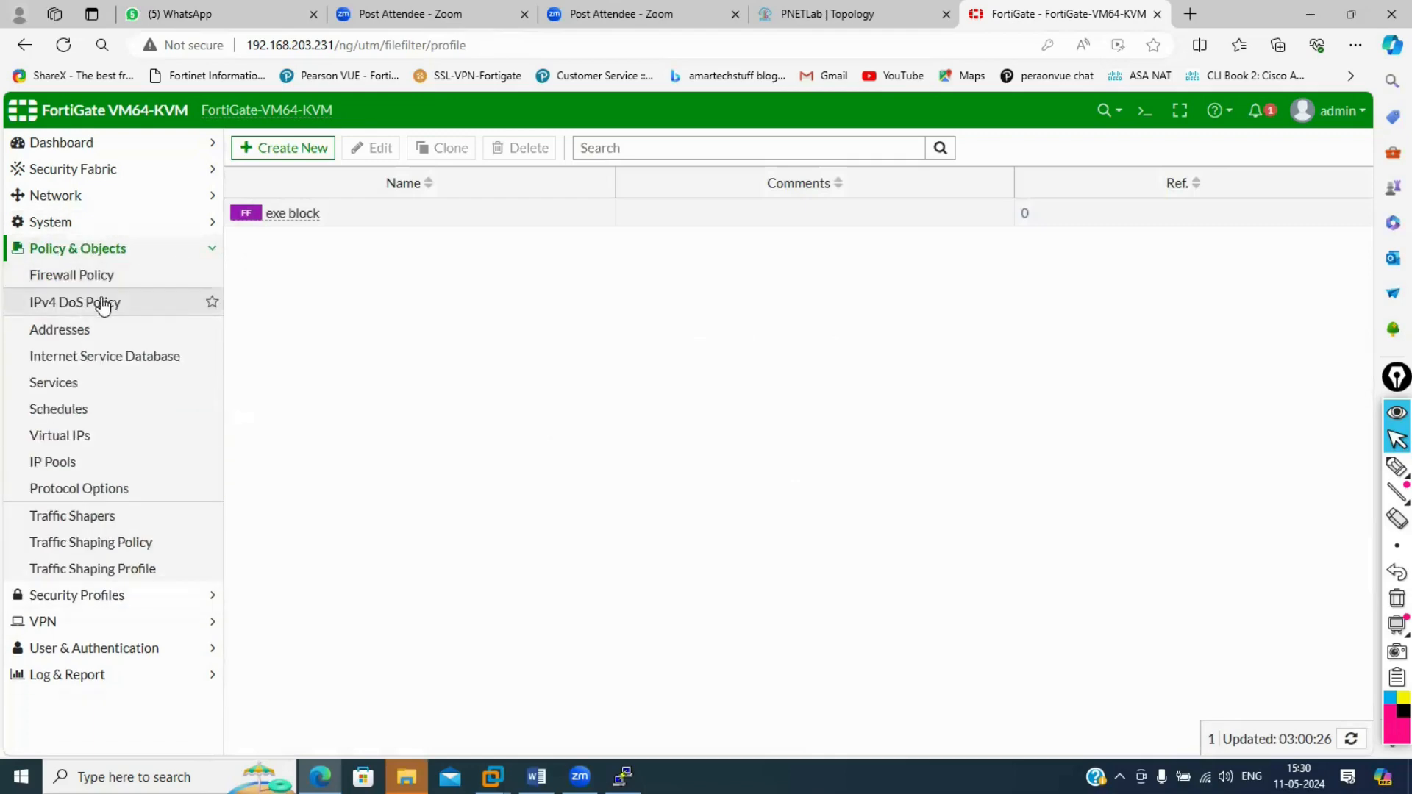
left_click(71, 275)
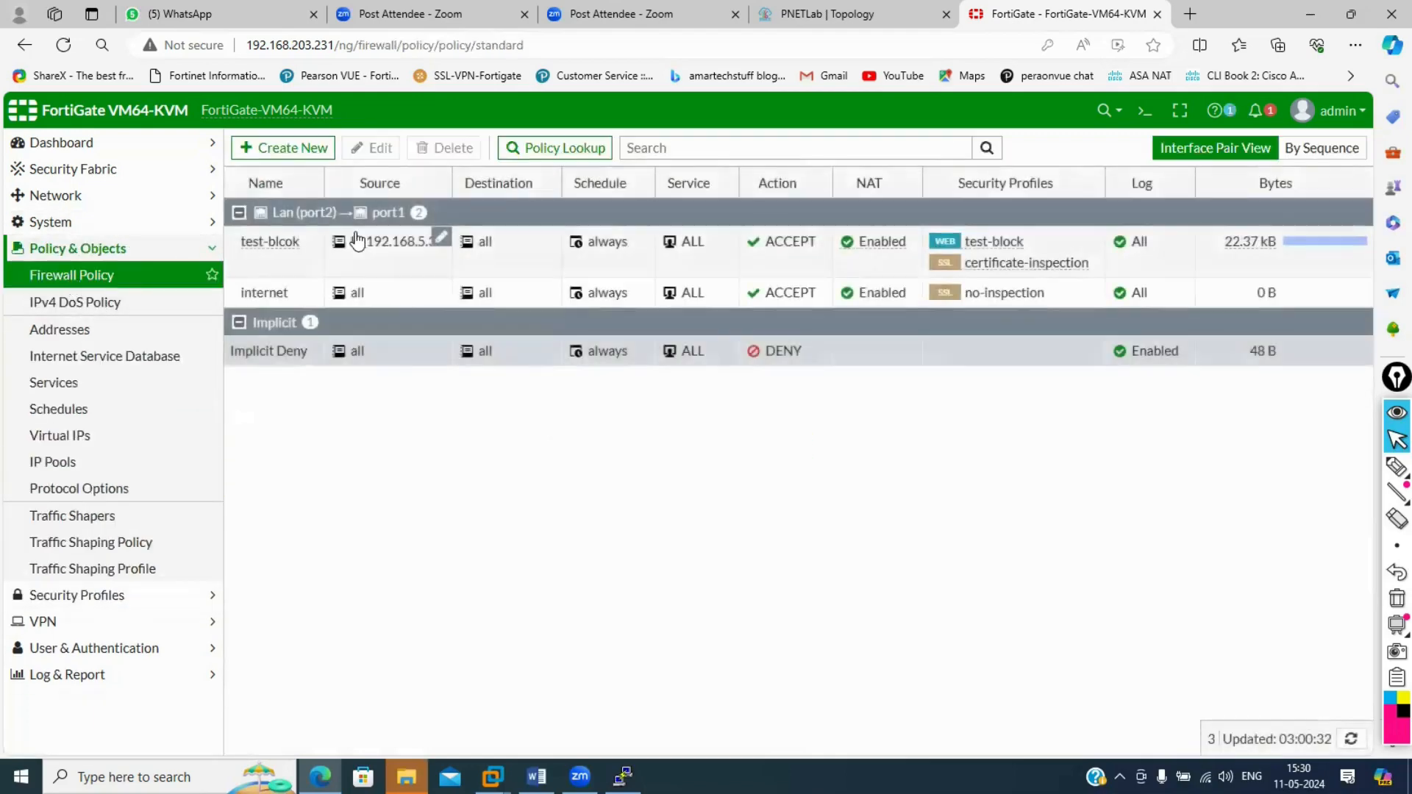
left_click(283, 259)
double_click(283, 259)
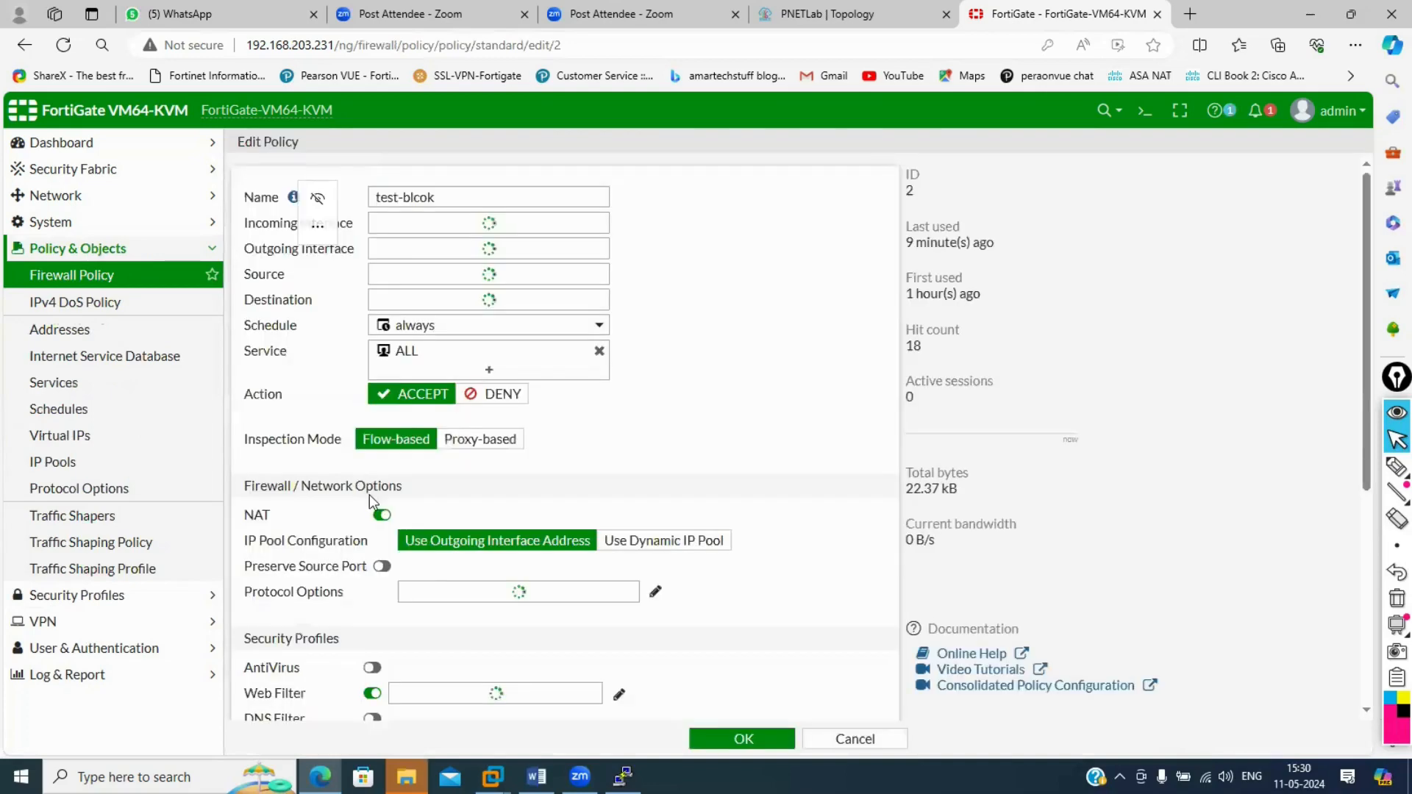
scroll(440, 496, "down", 3)
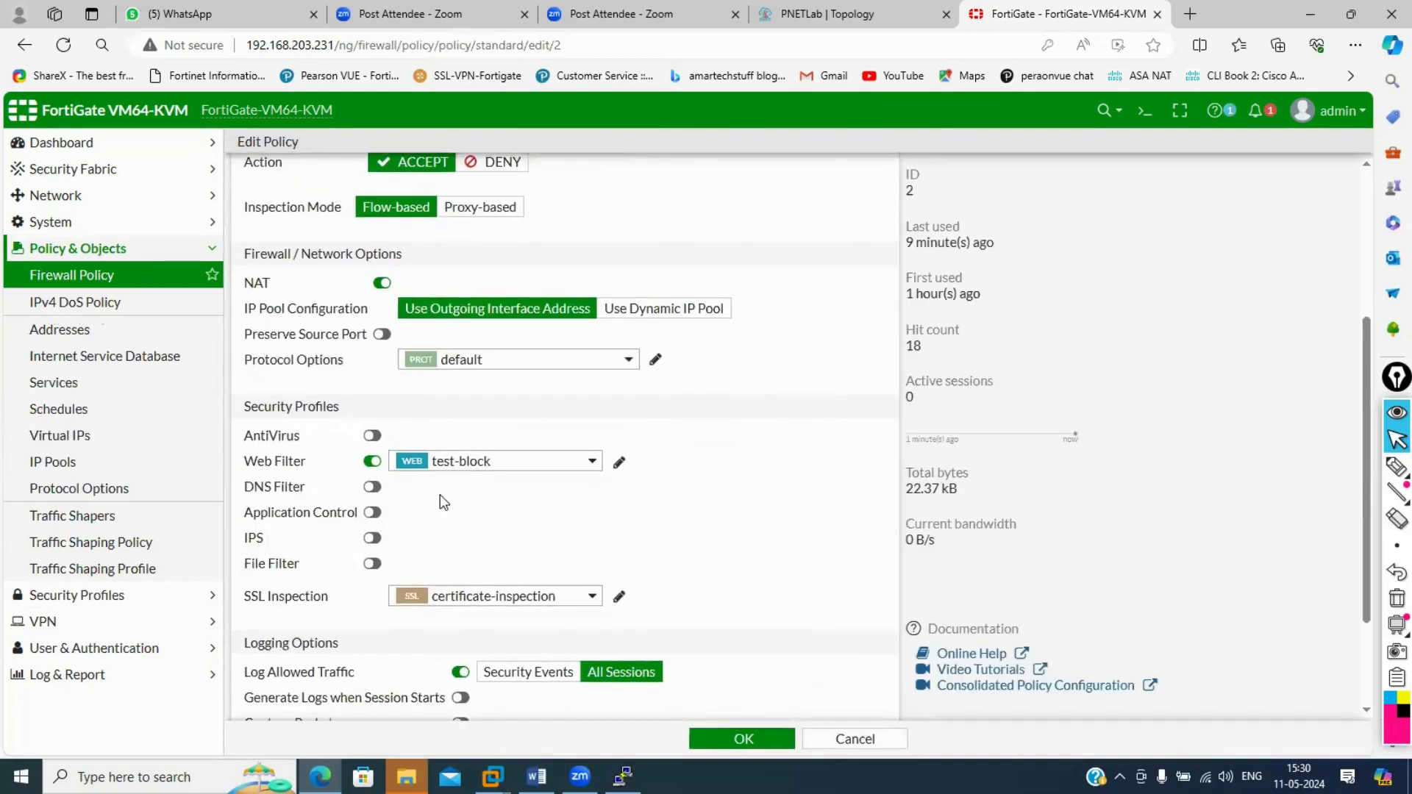
left_click(373, 564)
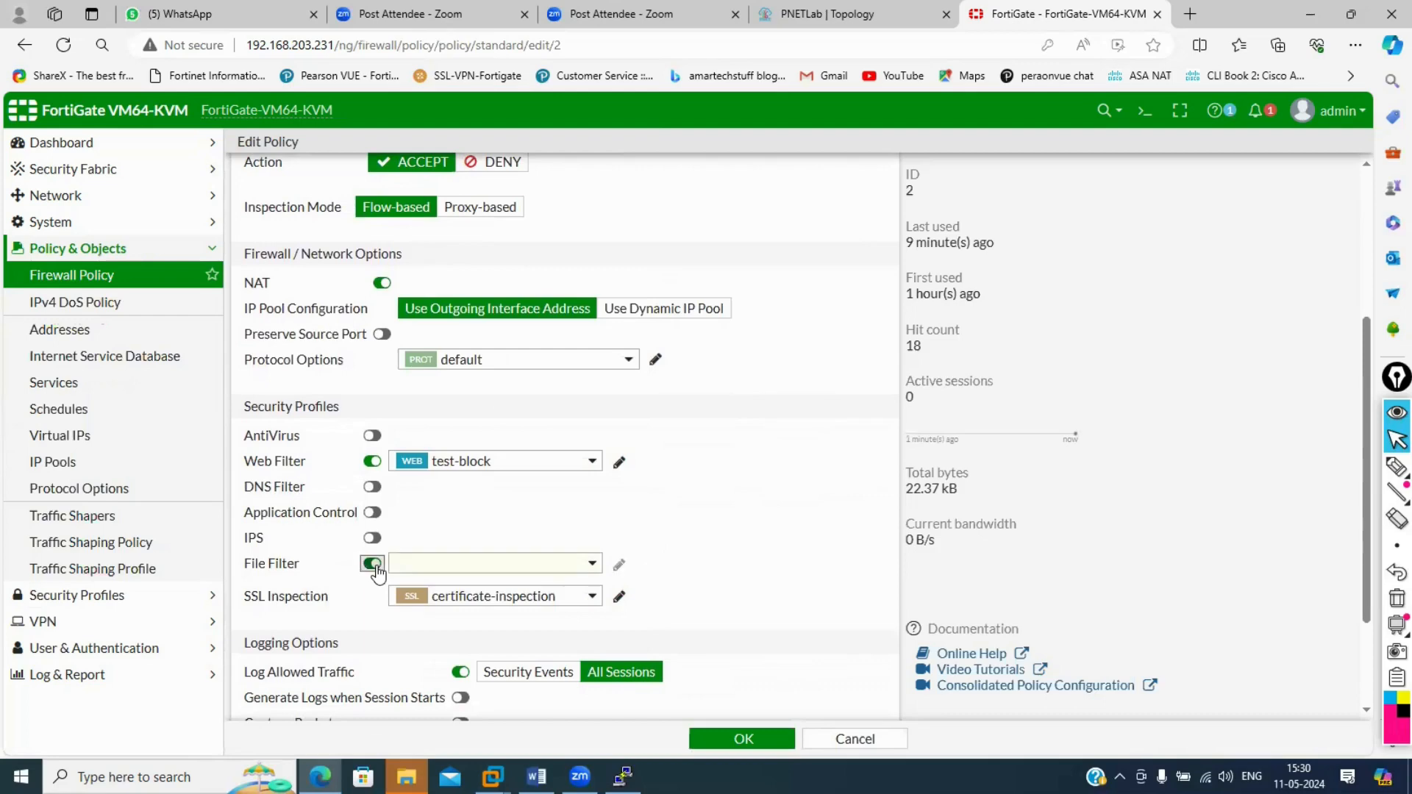
left_click(578, 564)
left_click(450, 618)
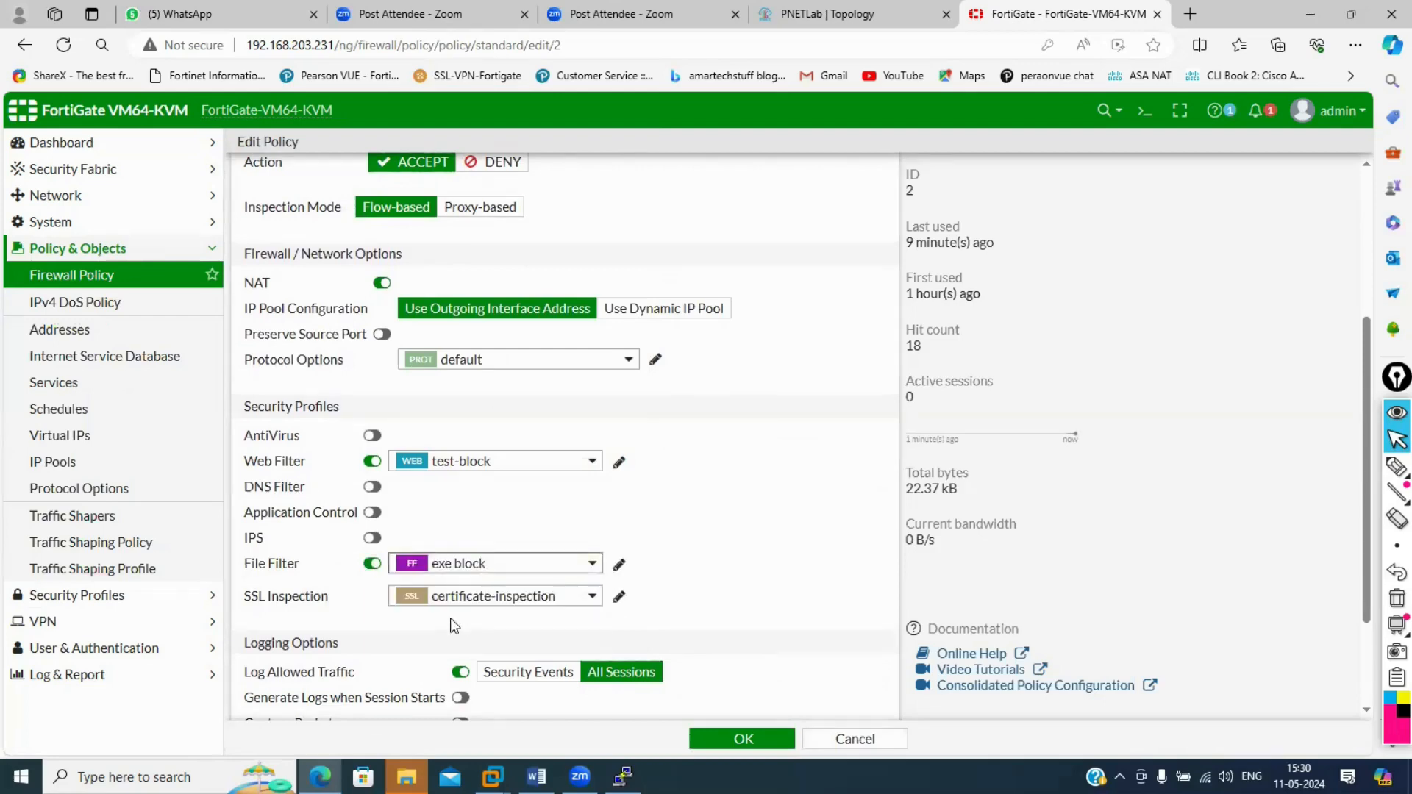
Start a new file filter profile from the policy, cancel it, and disable File Filter in the policy.
left_click(576, 566)
left_click(563, 587)
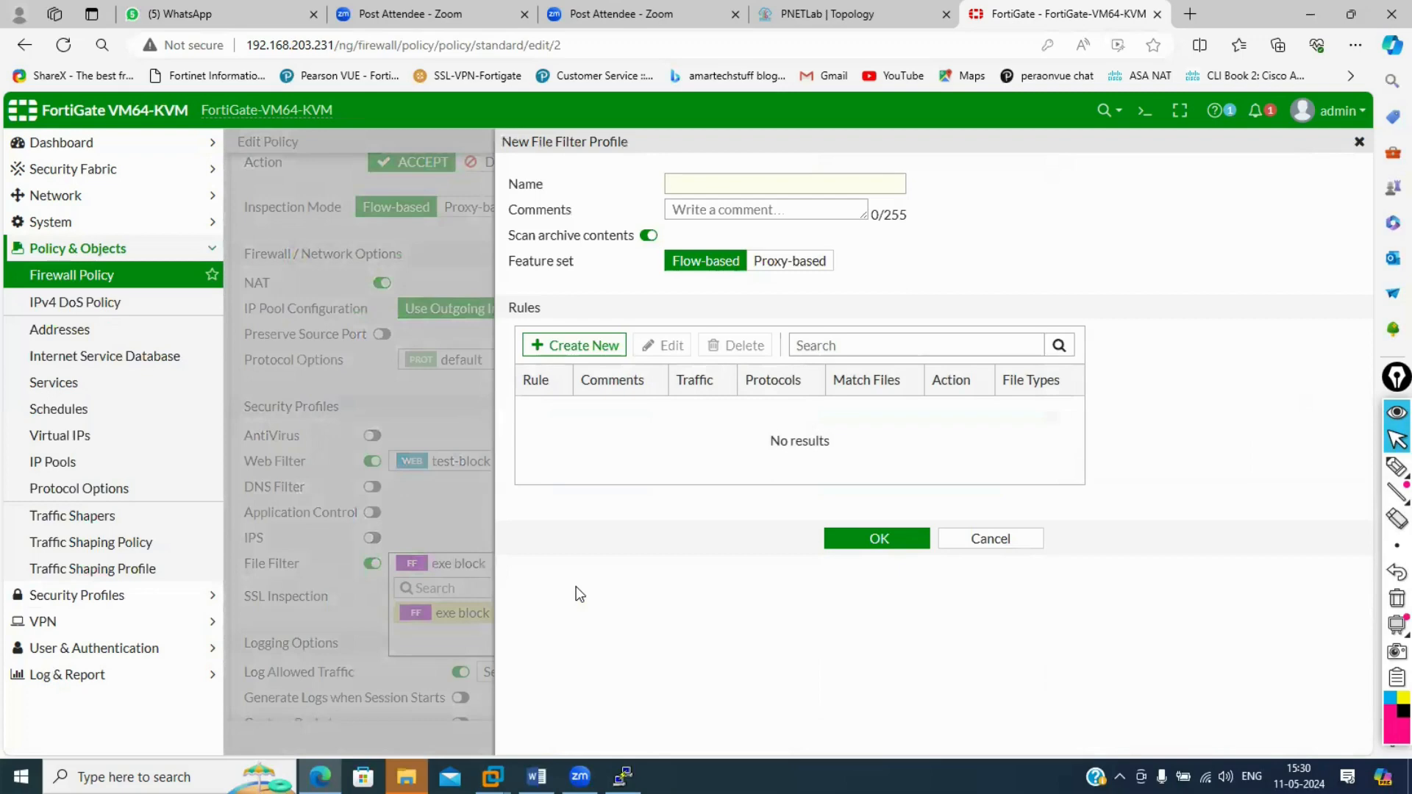
left_click(987, 537)
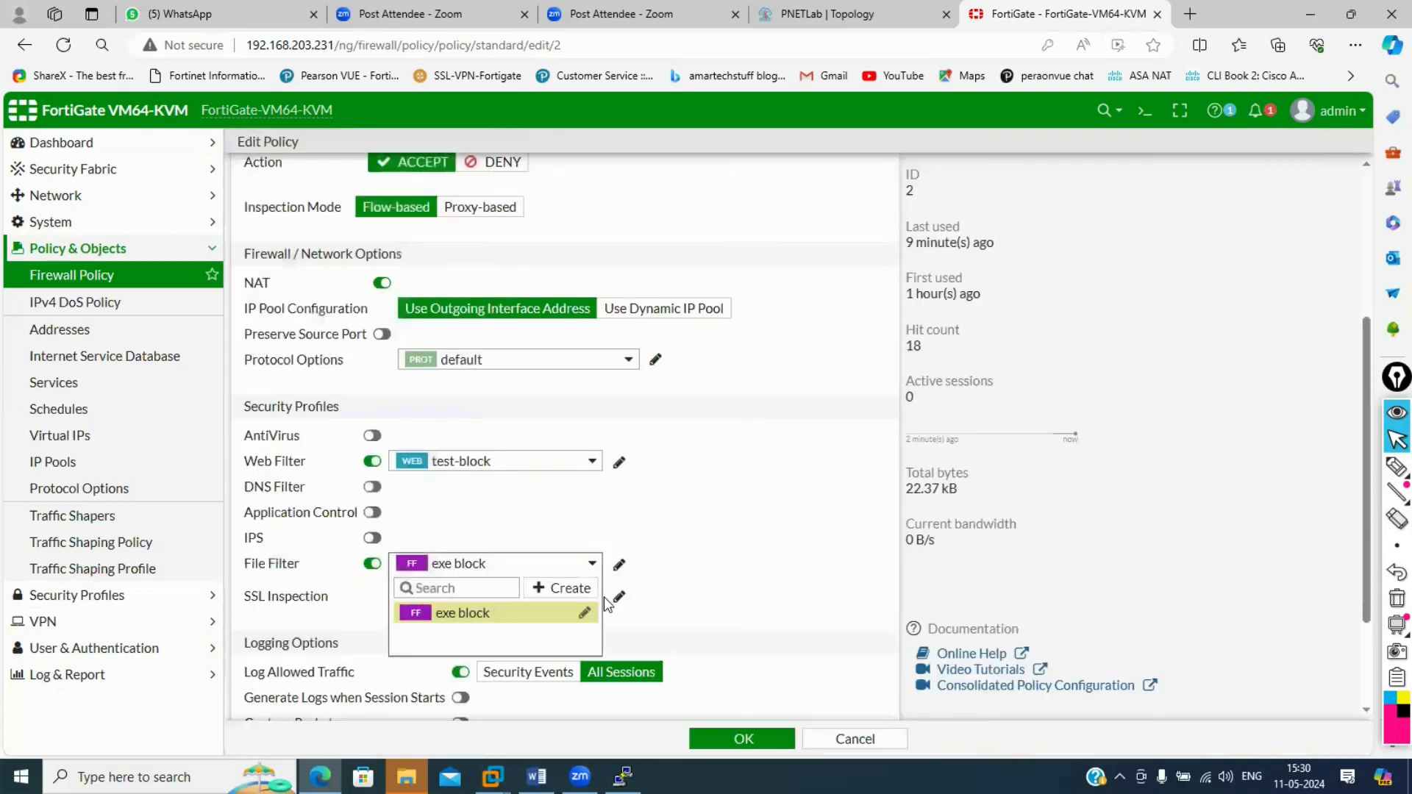
left_click(373, 572)
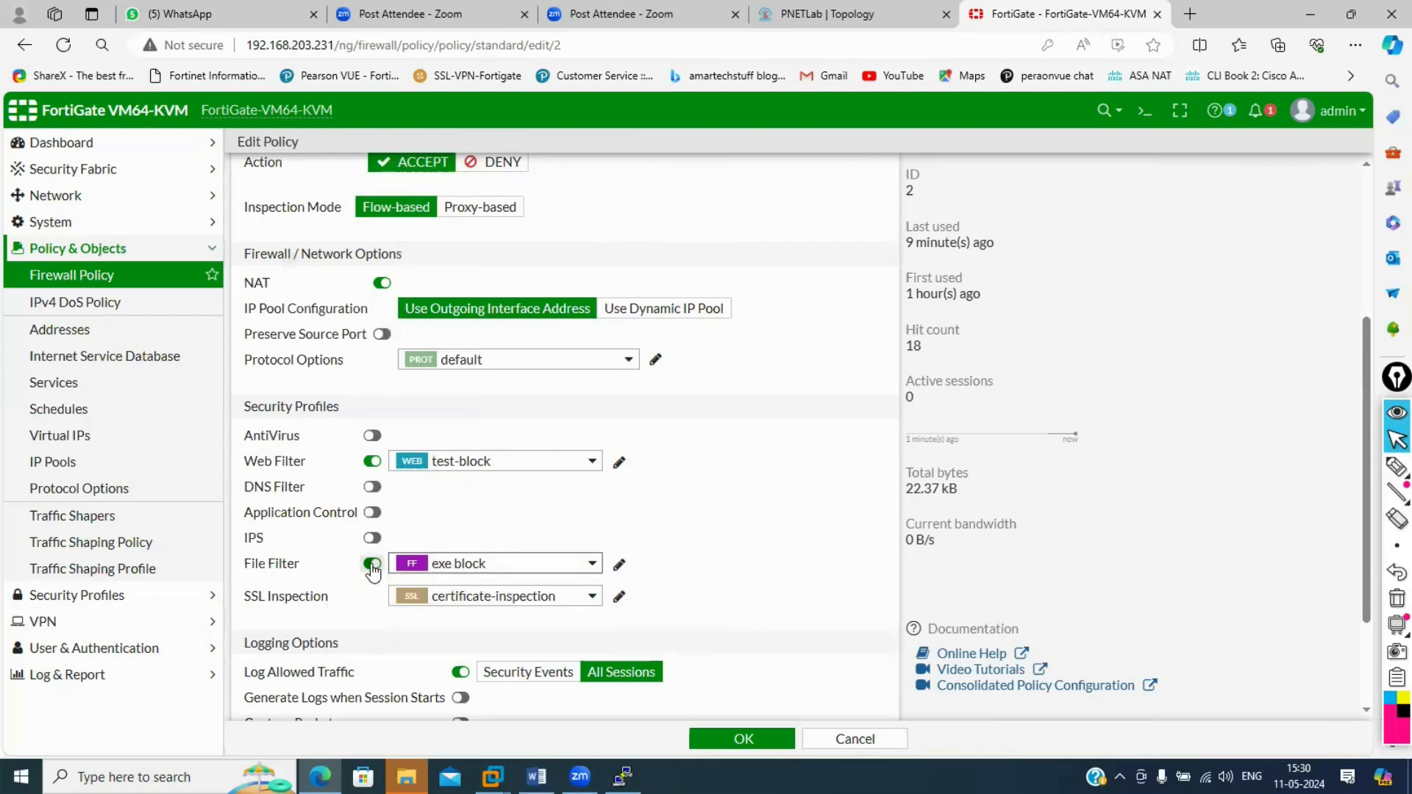
left_click(373, 567)
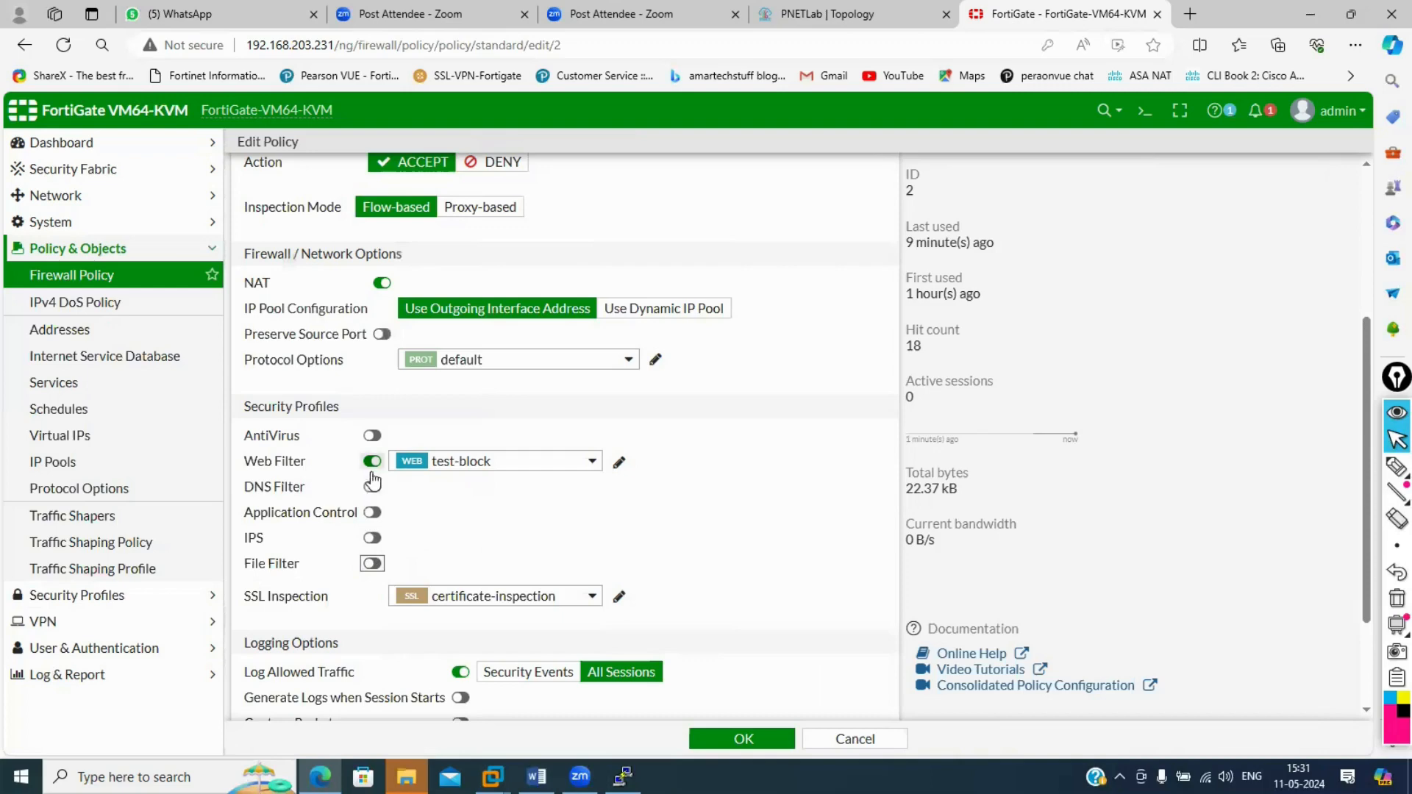
Try the default Web Filter, Application Control and DNS Filter profiles in the policy, and discard the policy edits.
mouse_move(465, 471)
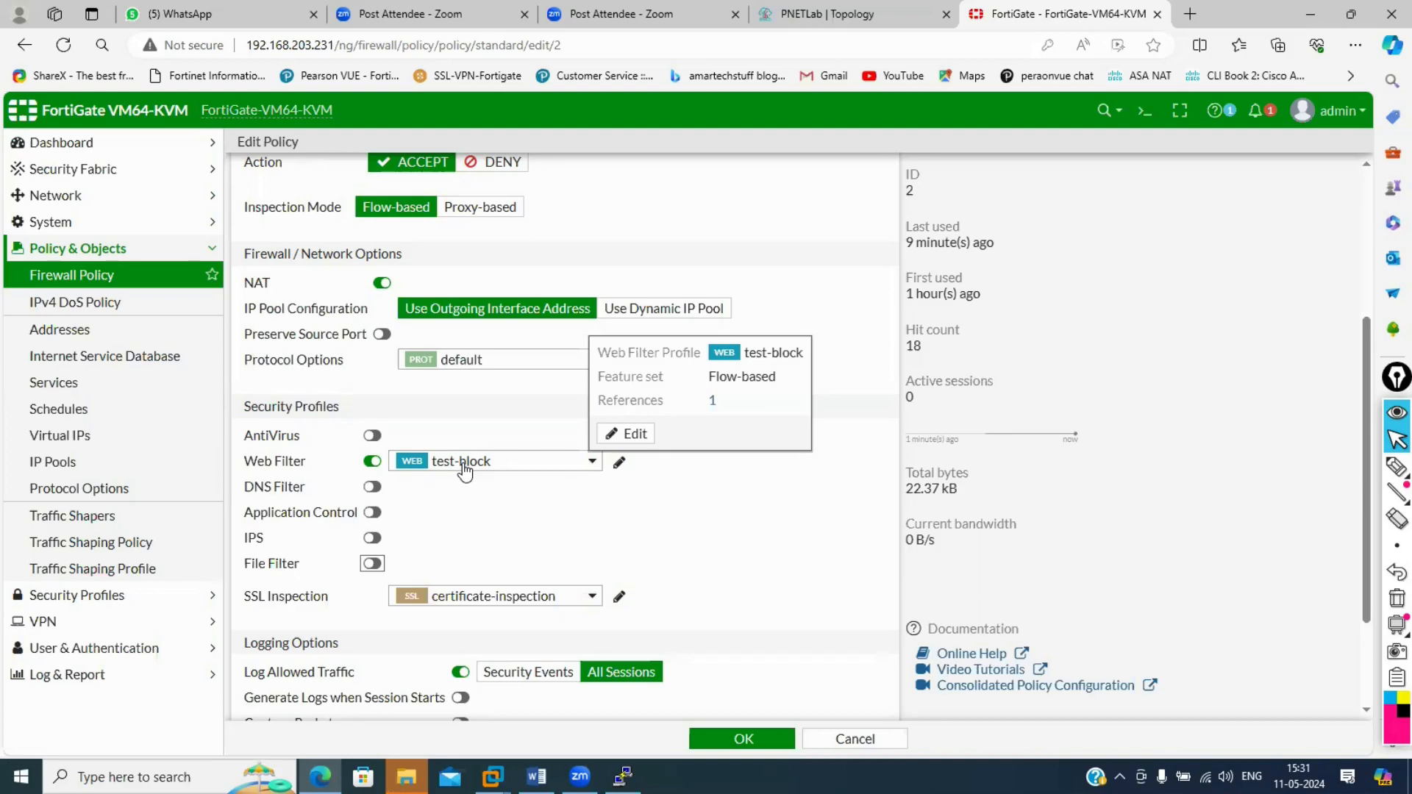
left_click(373, 462)
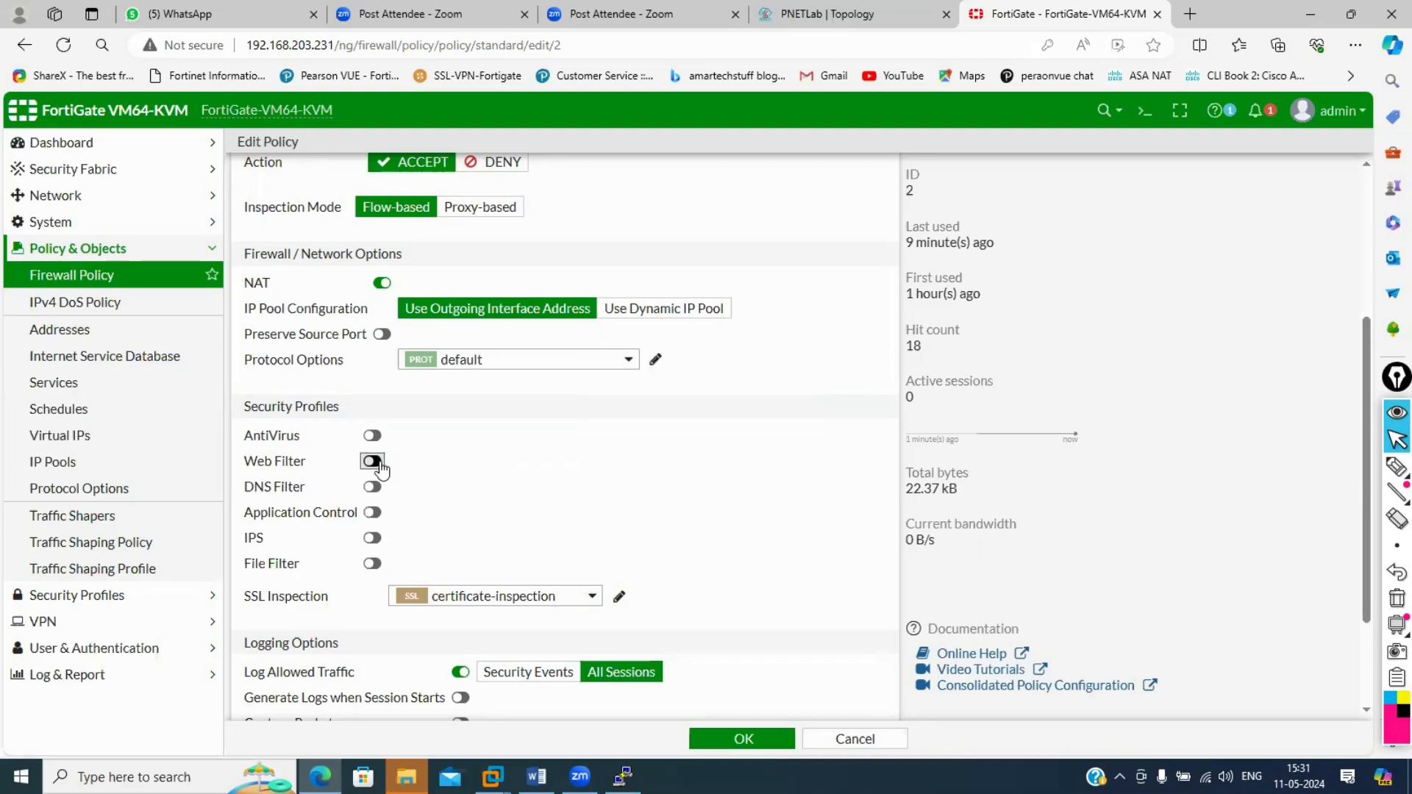
left_click(377, 462)
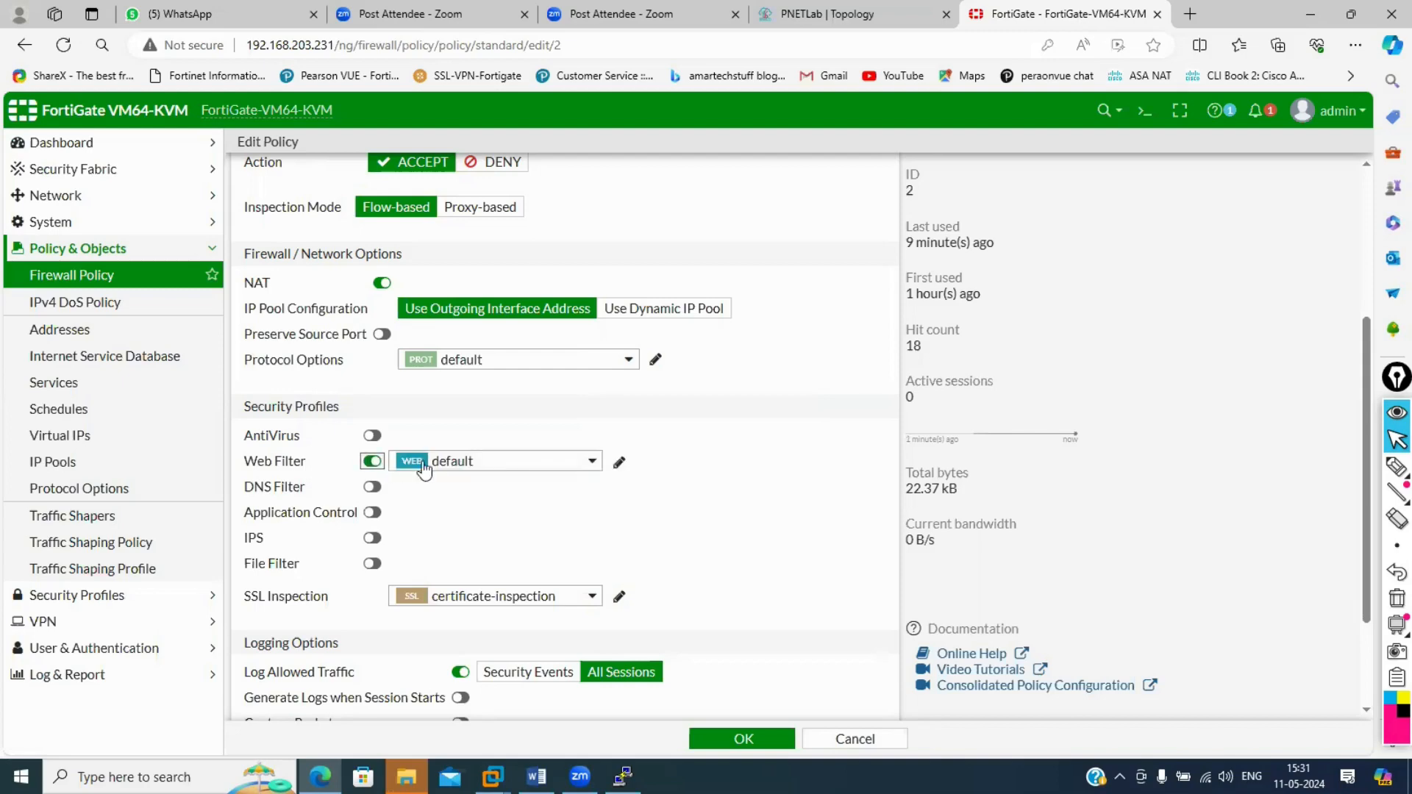
left_click(371, 514)
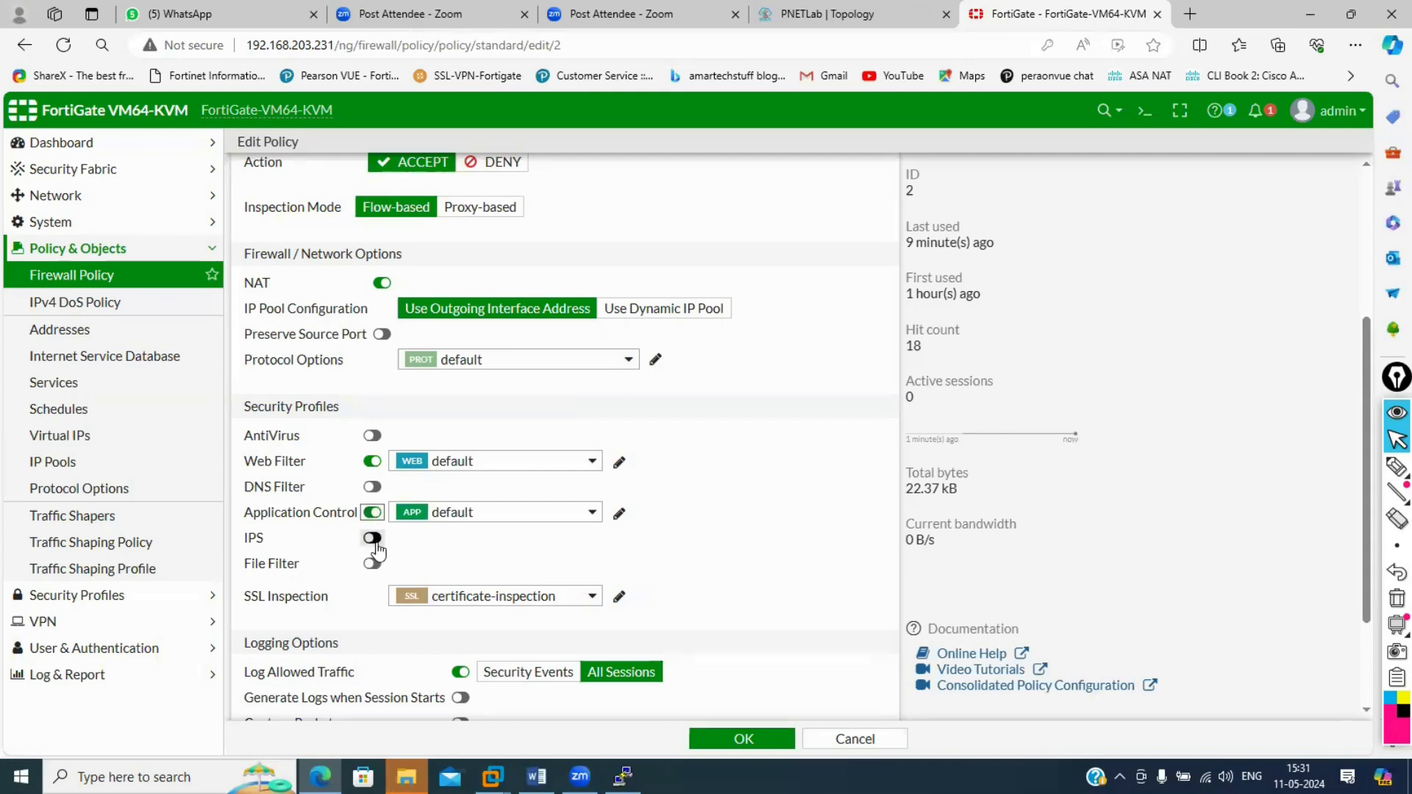
left_click(373, 487)
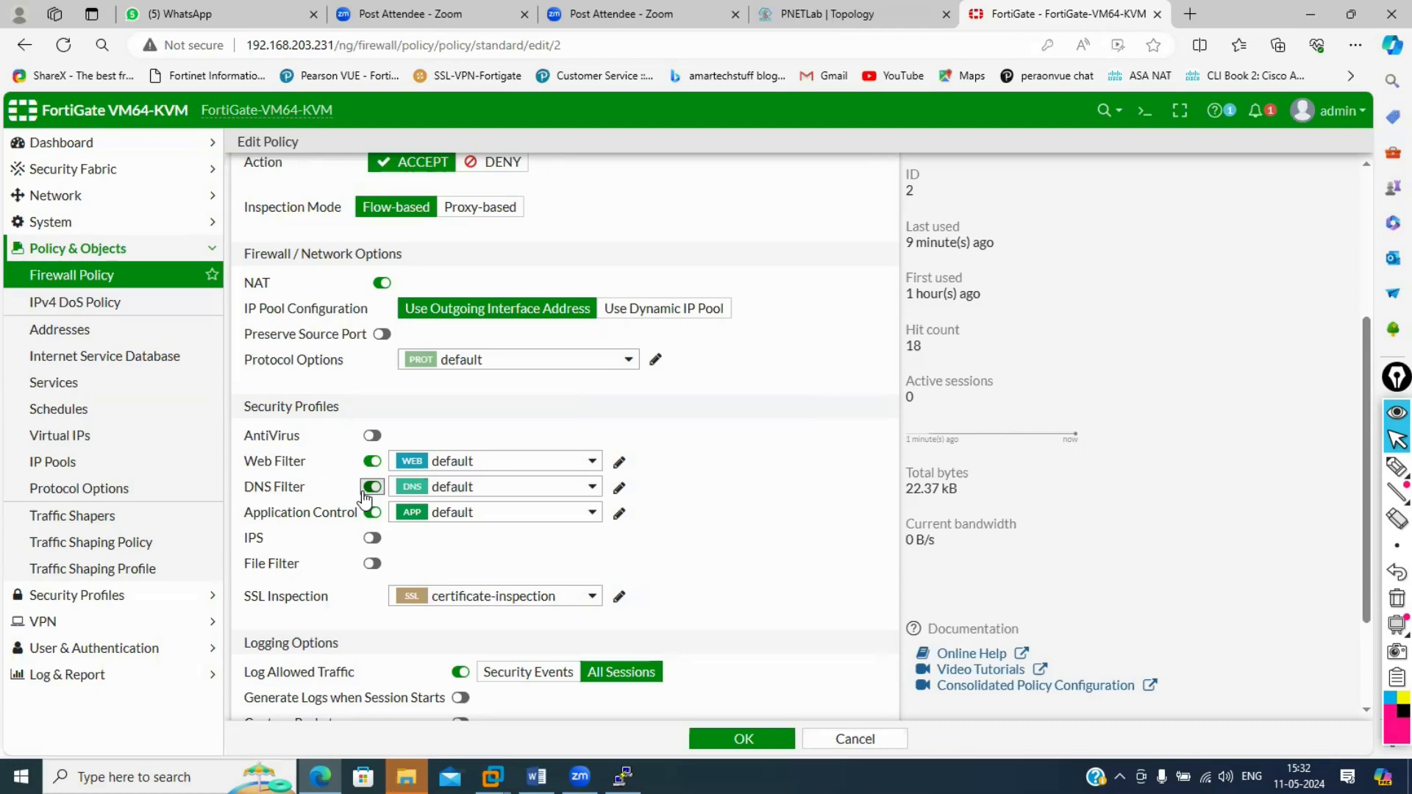
left_click(364, 491)
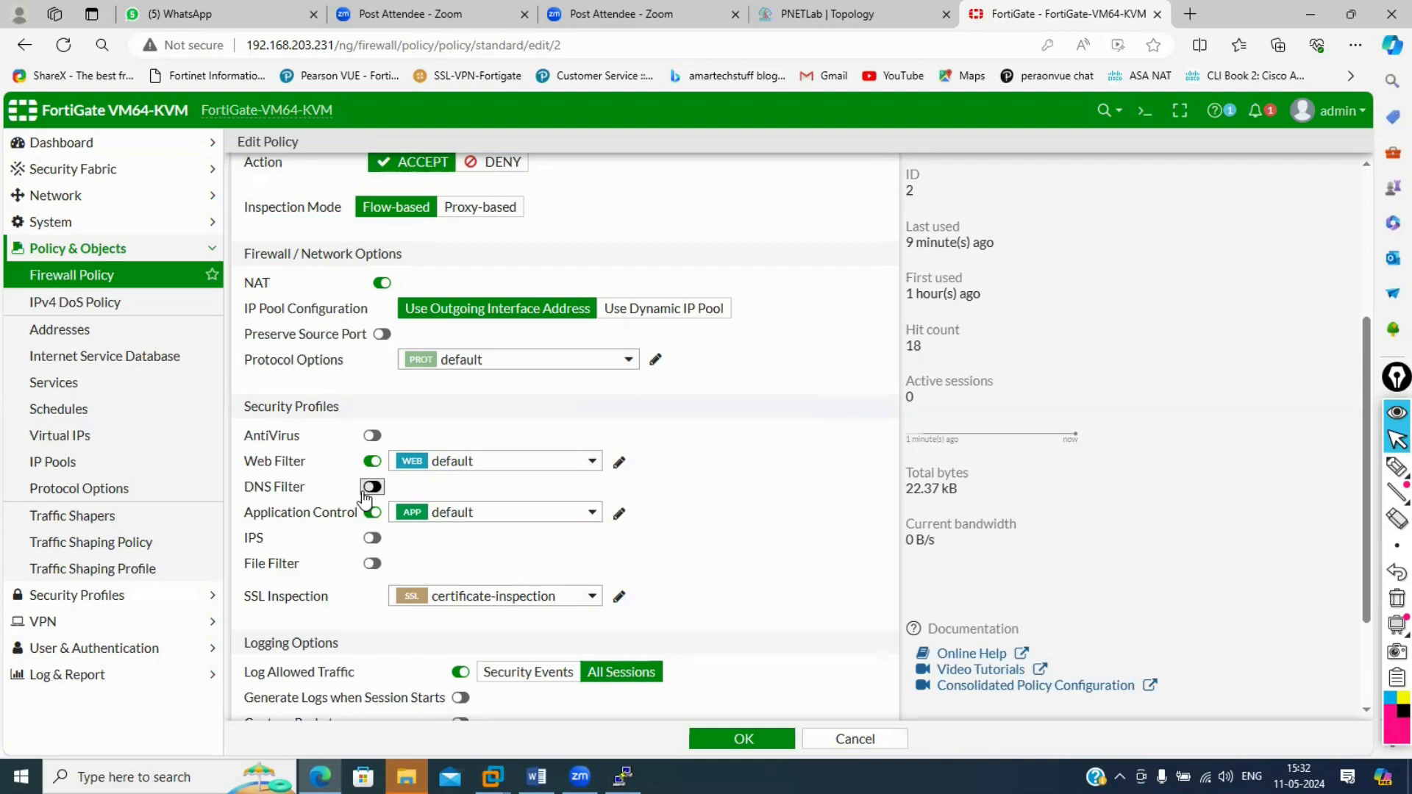
left_click(844, 739)
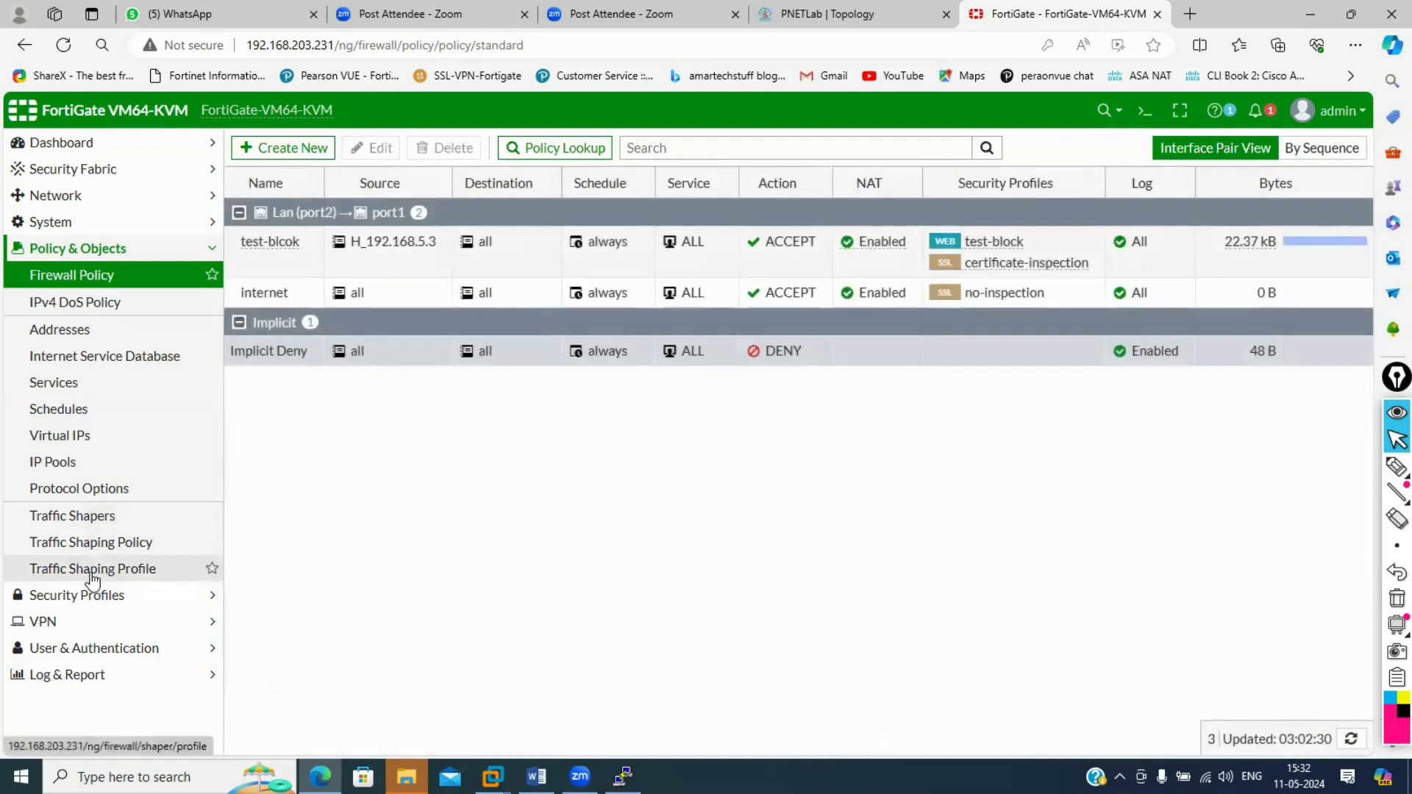
left_click(209, 249)
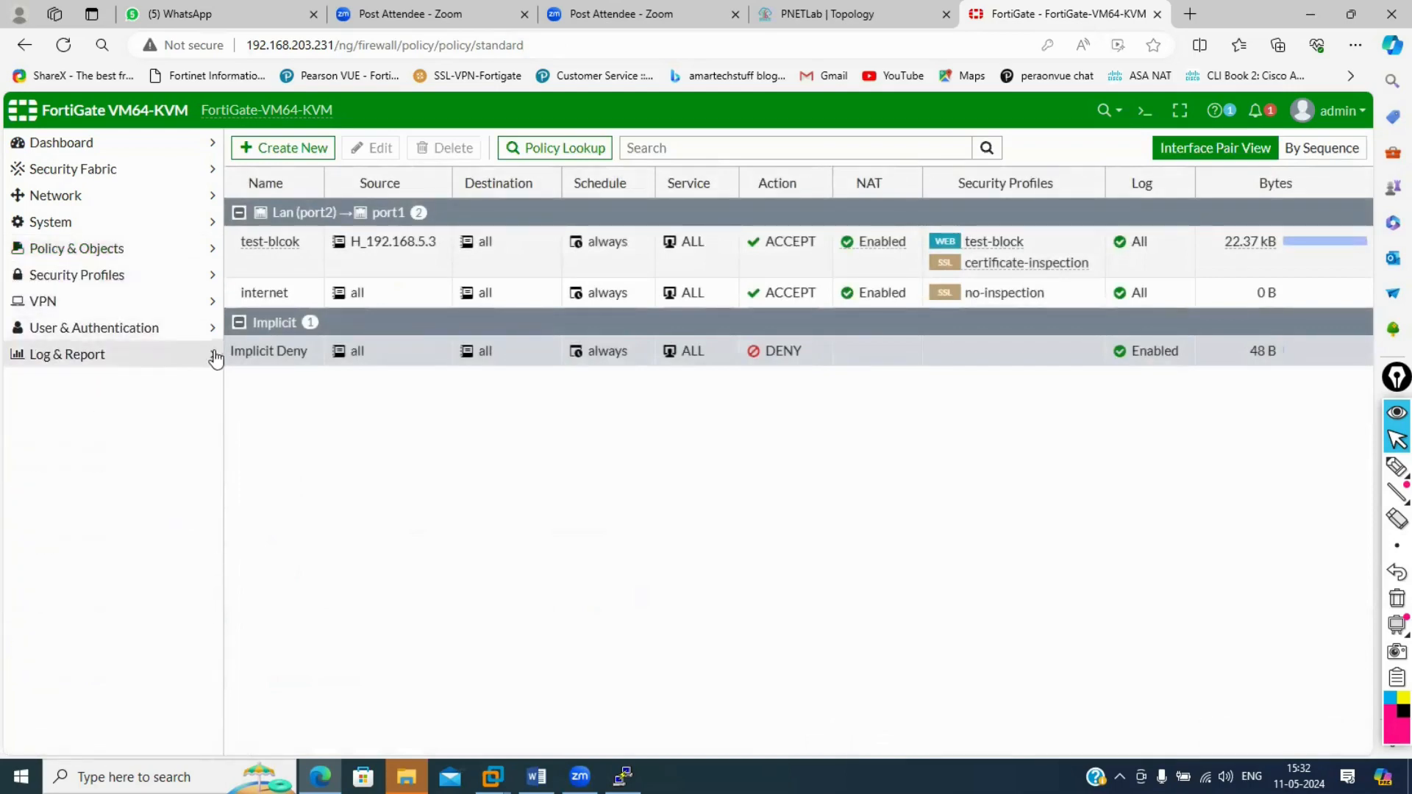
left_click(214, 331)
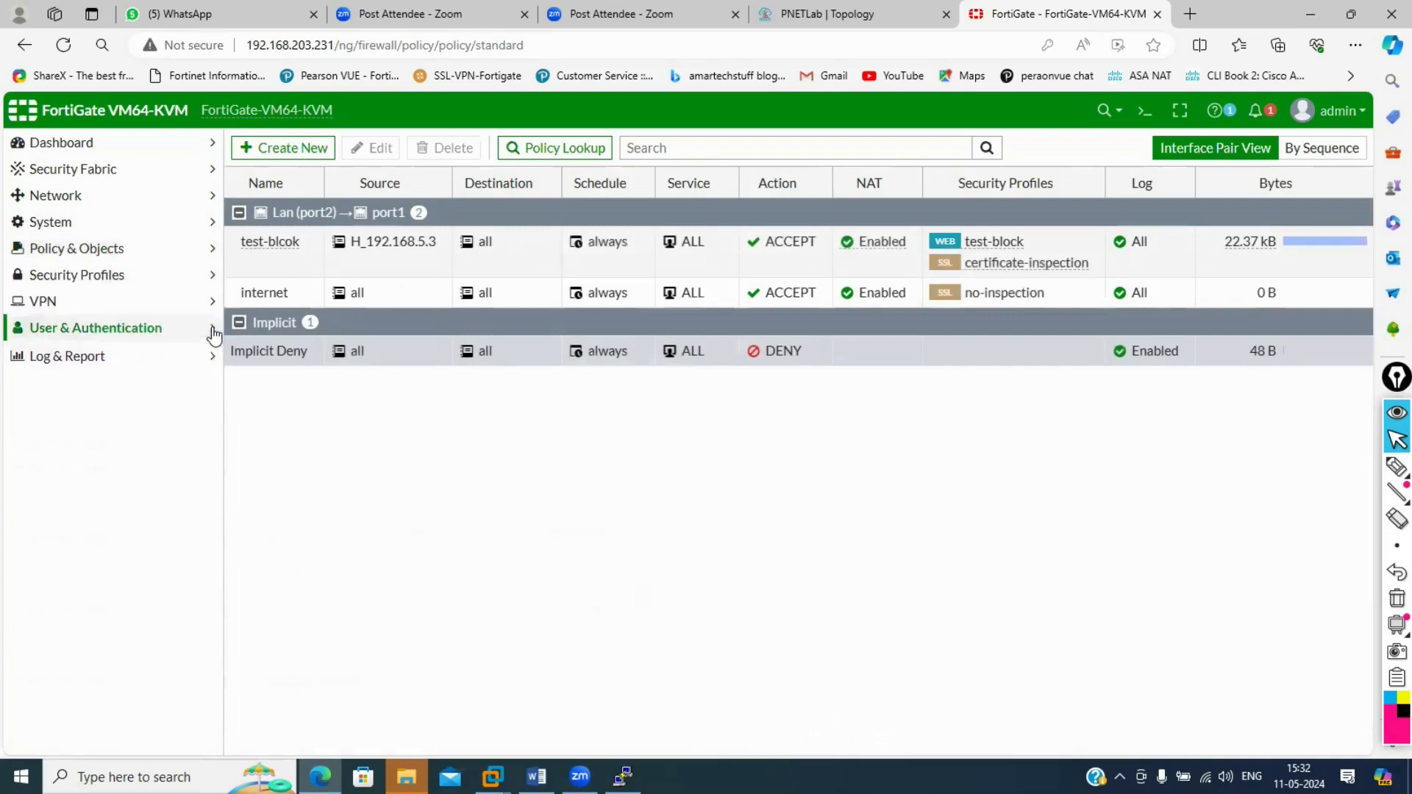
left_click(213, 332)
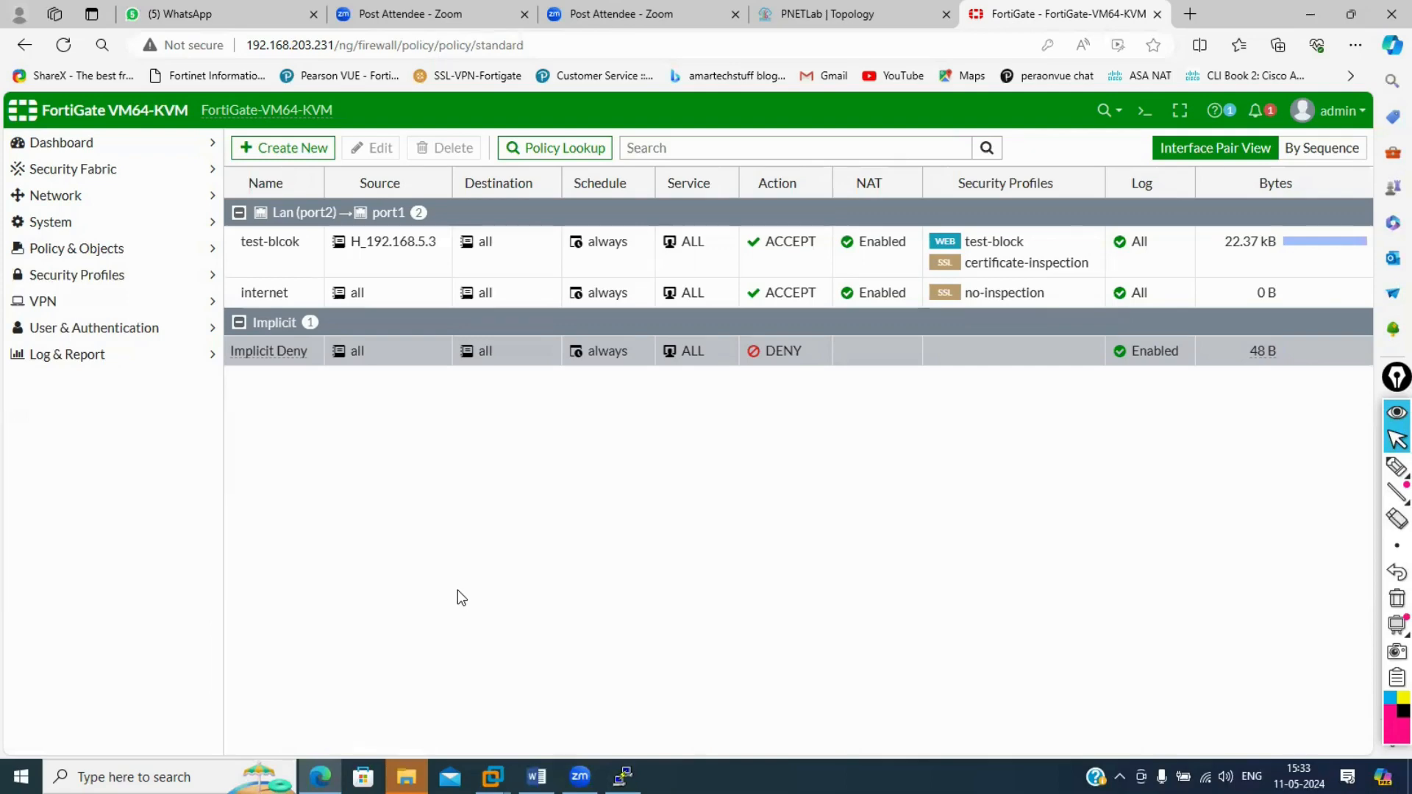
Examine the network interfaces with their addresses, administrative access and DHCP ranges.
left_click(180, 197)
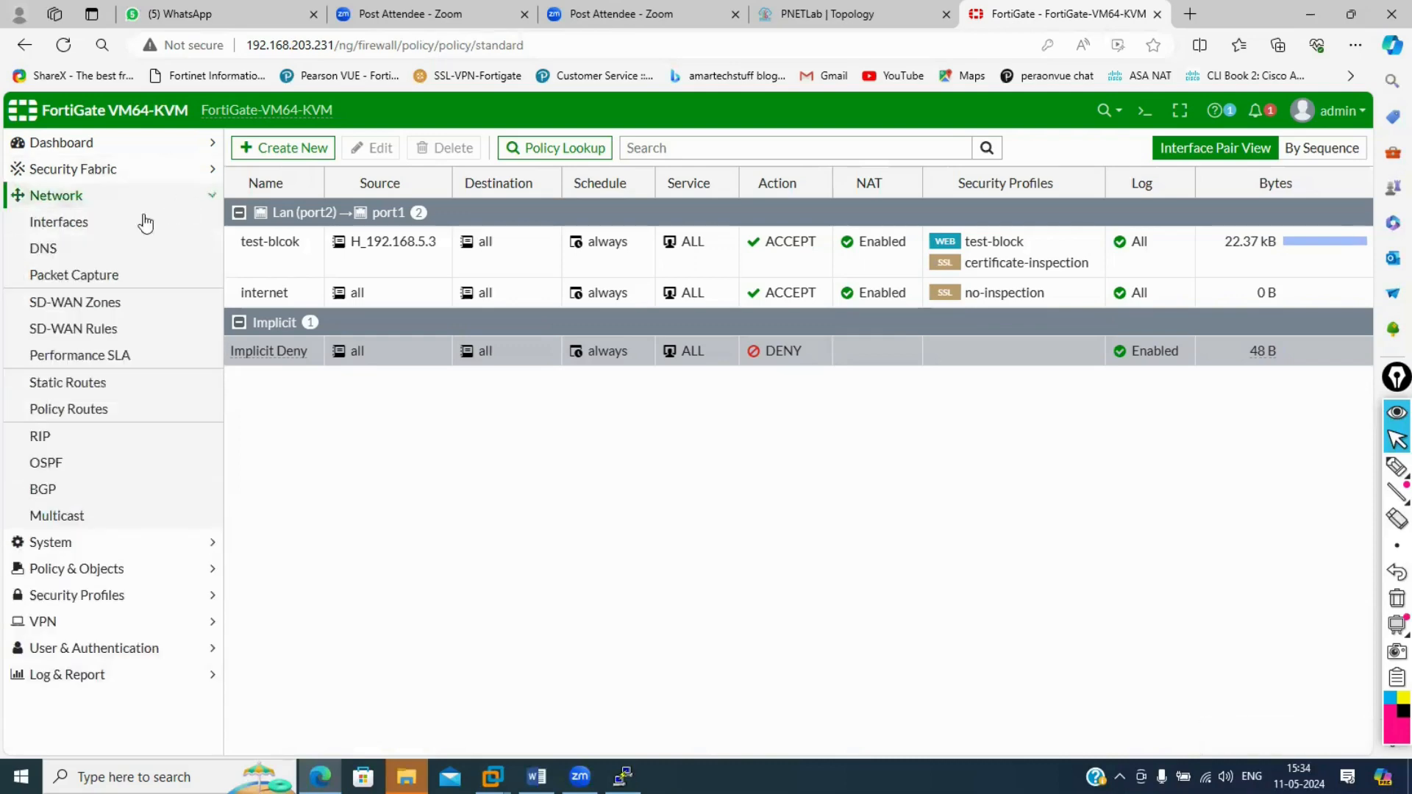
left_click(146, 224)
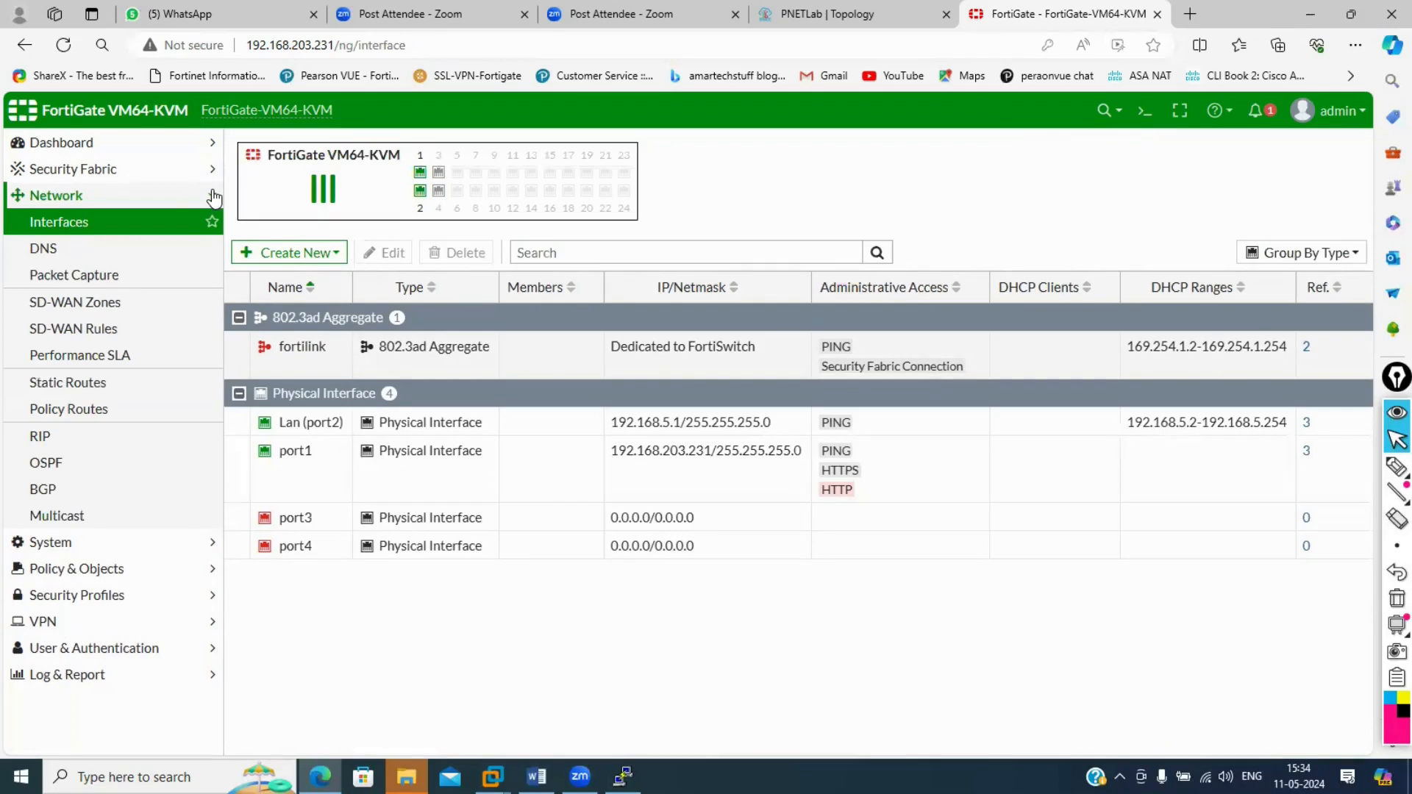
left_click(117, 228)
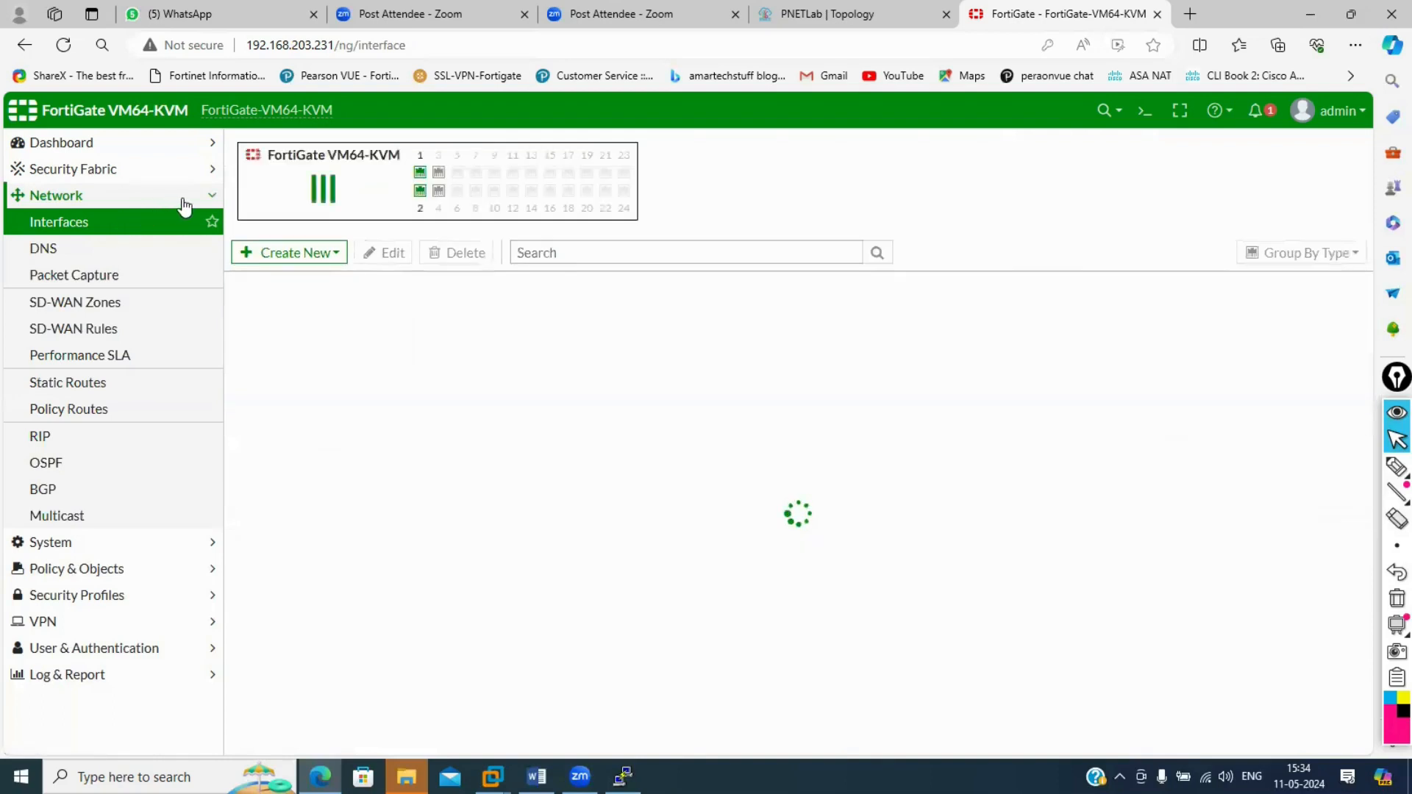
left_click(182, 200)
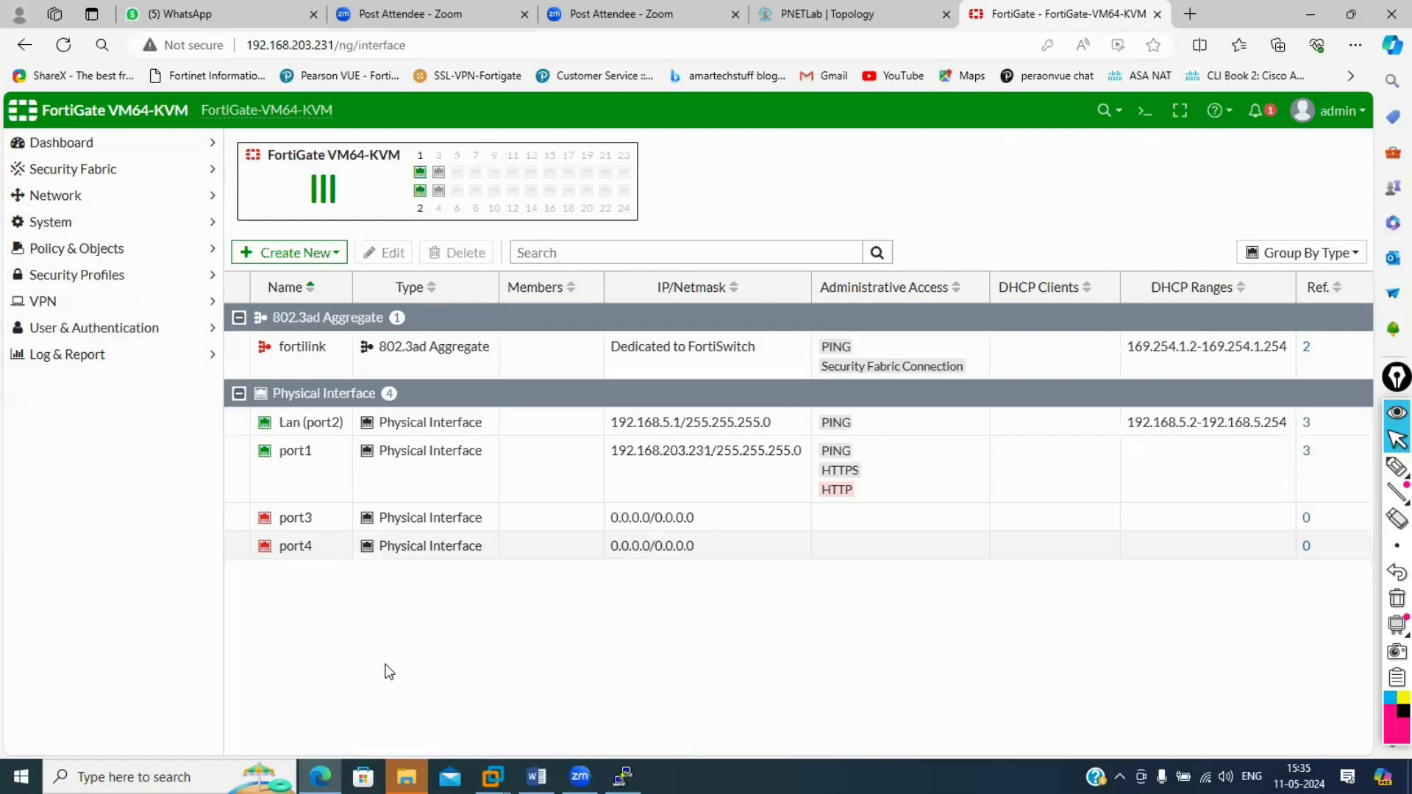
Start creating a new IPsec tunnel and set its template type to Custom.
left_click(203, 303)
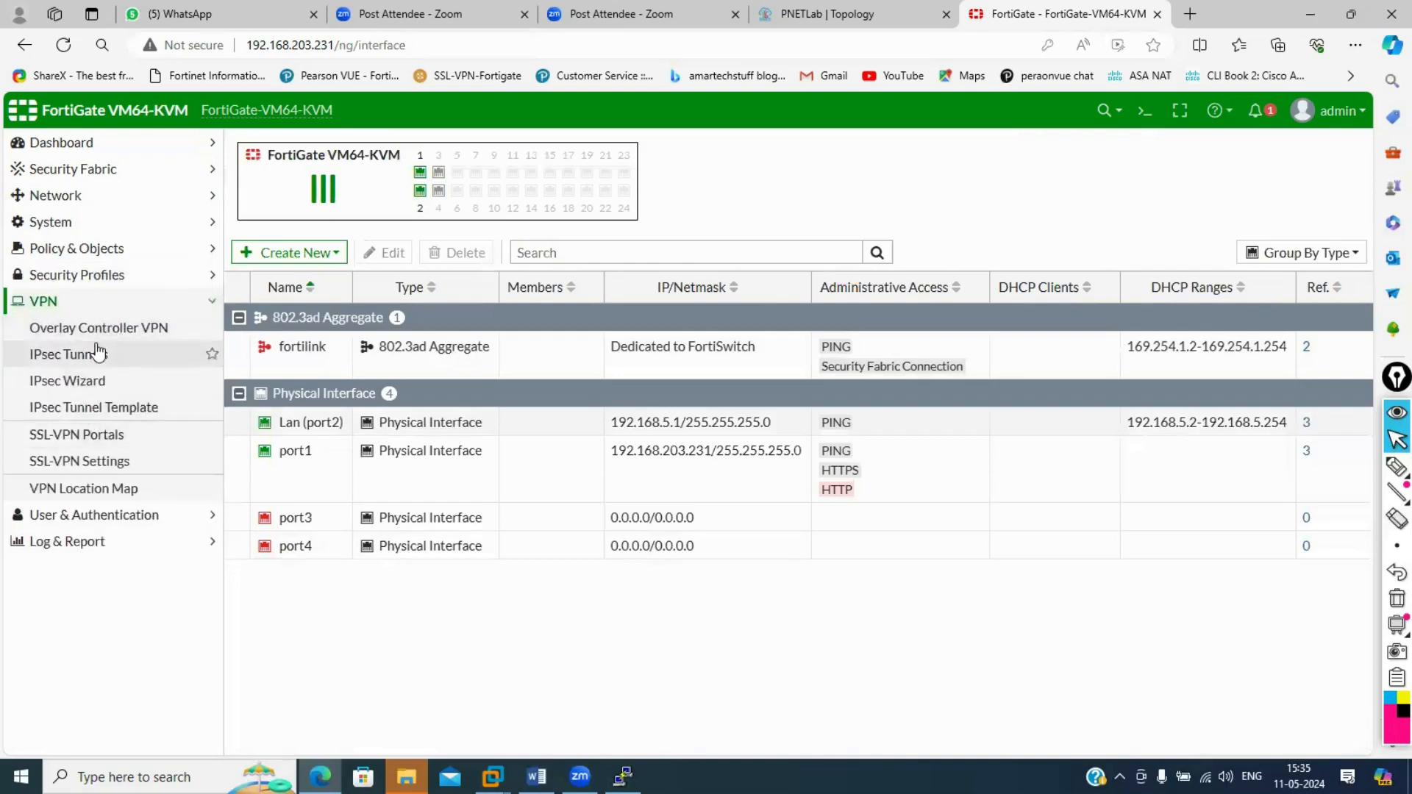
left_click(87, 355)
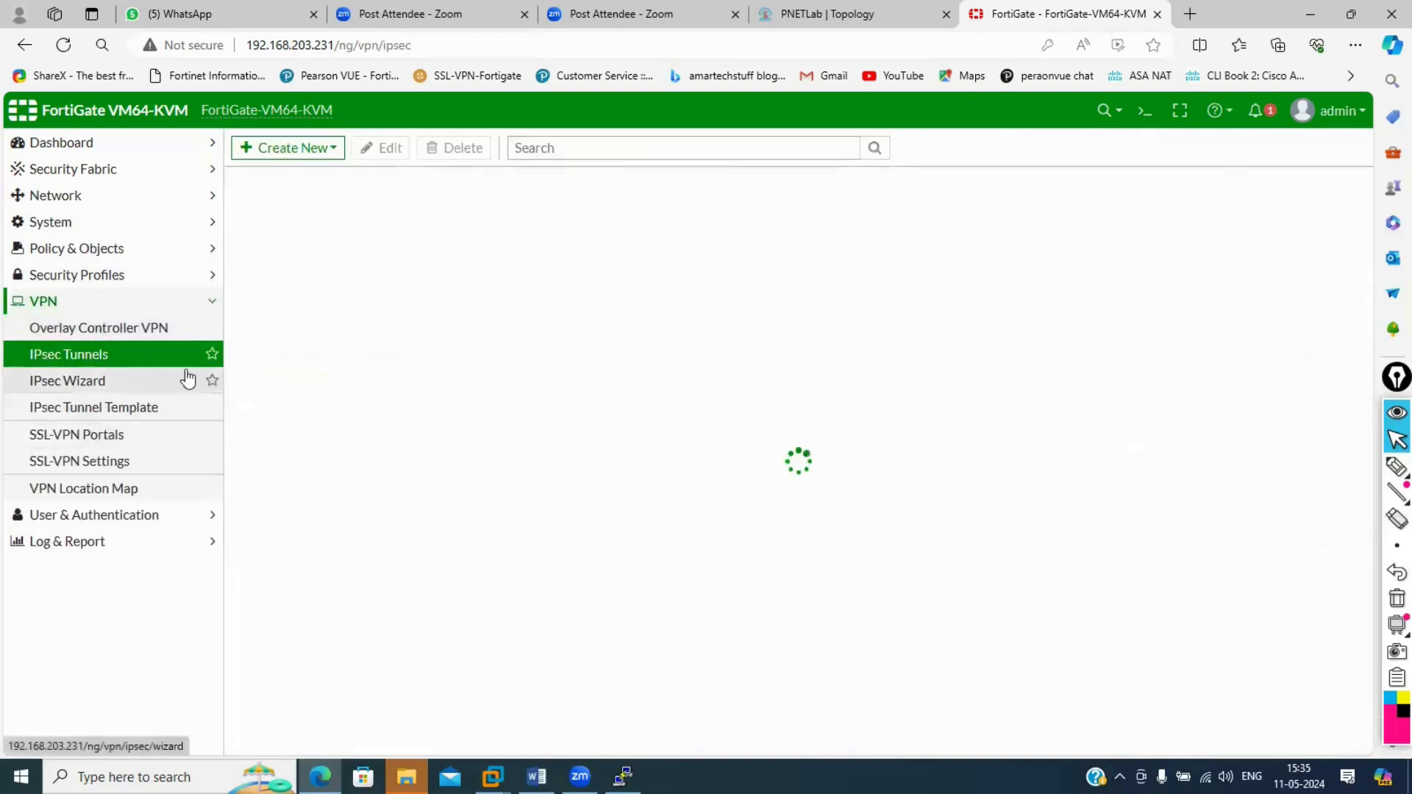
left_click(130, 333)
left_click(110, 356)
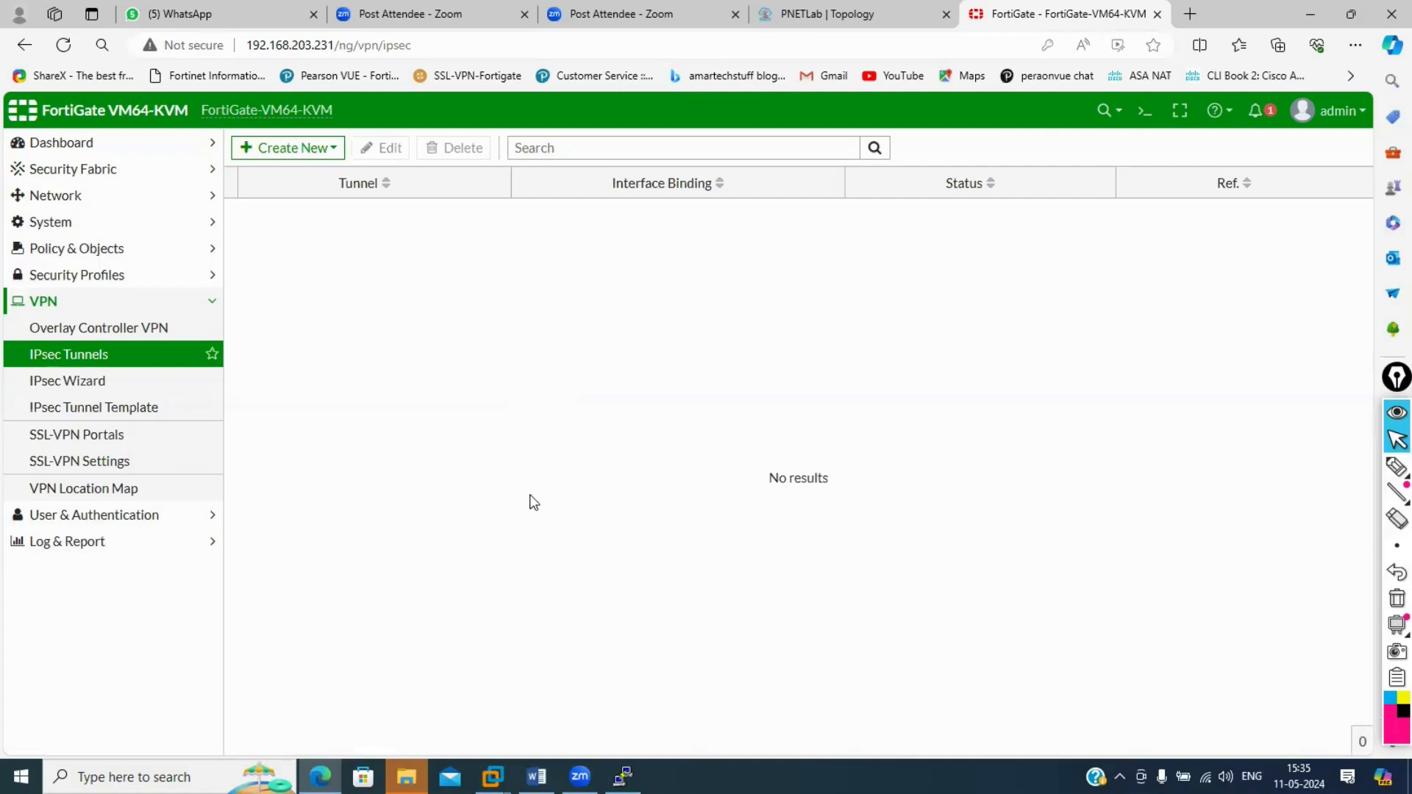
left_click(328, 163)
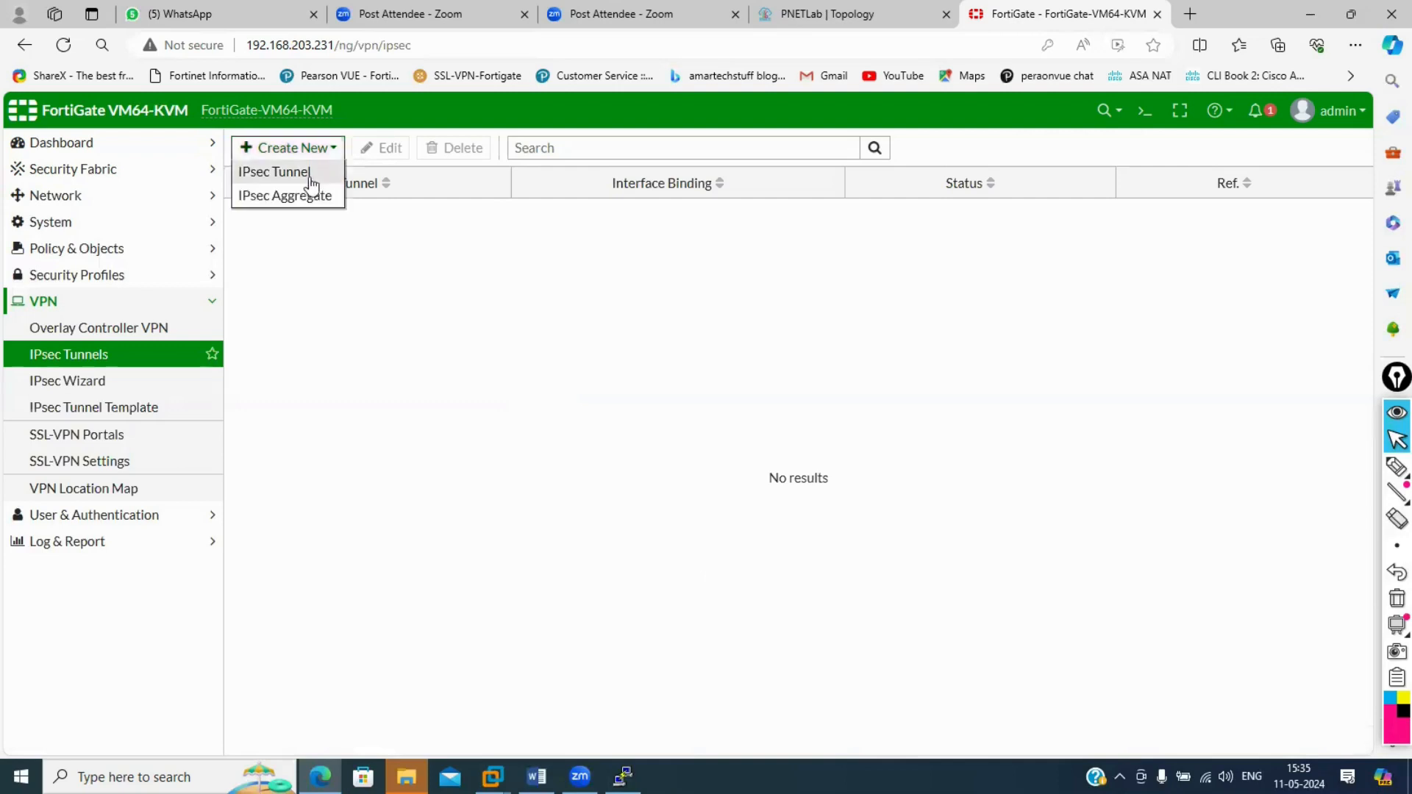
left_click(305, 175)
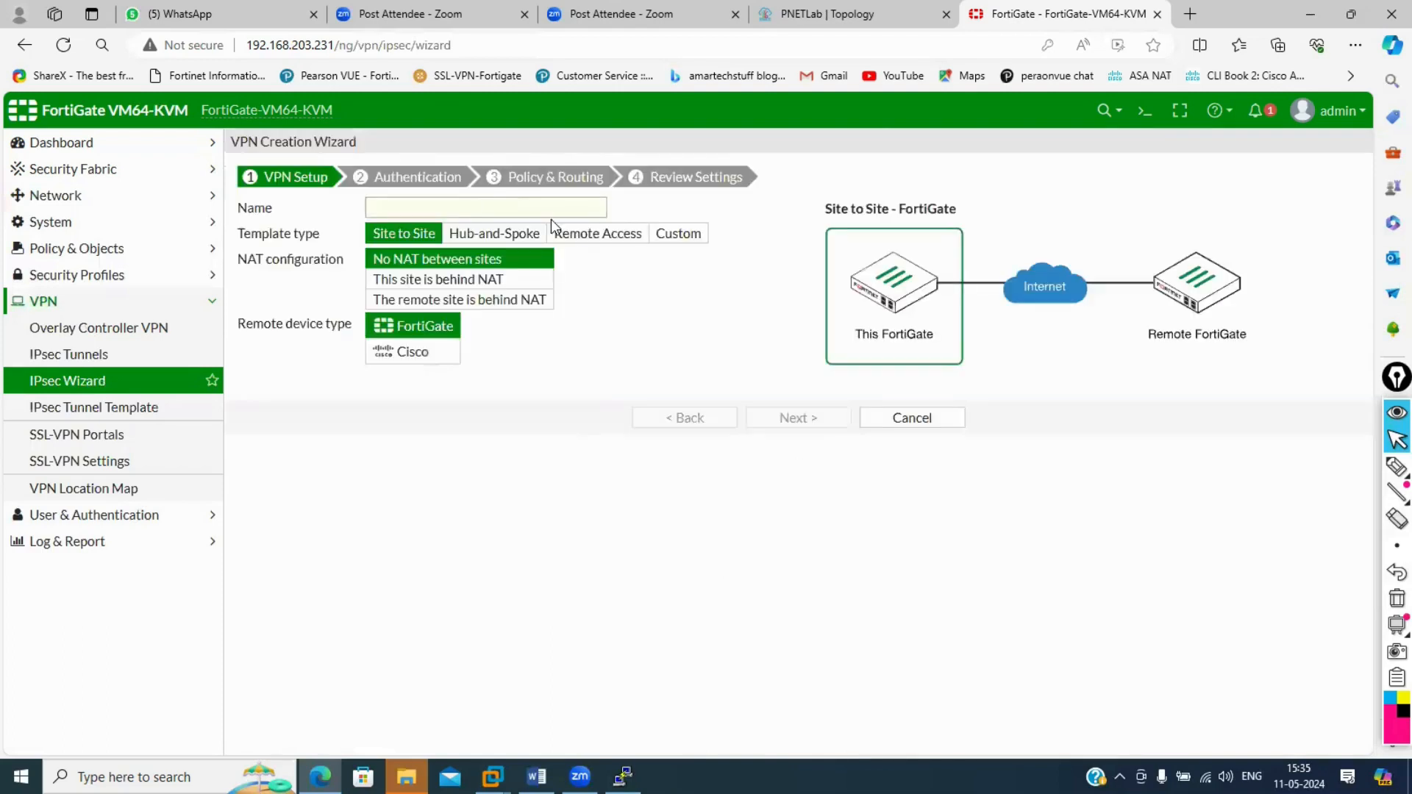
left_click(673, 236)
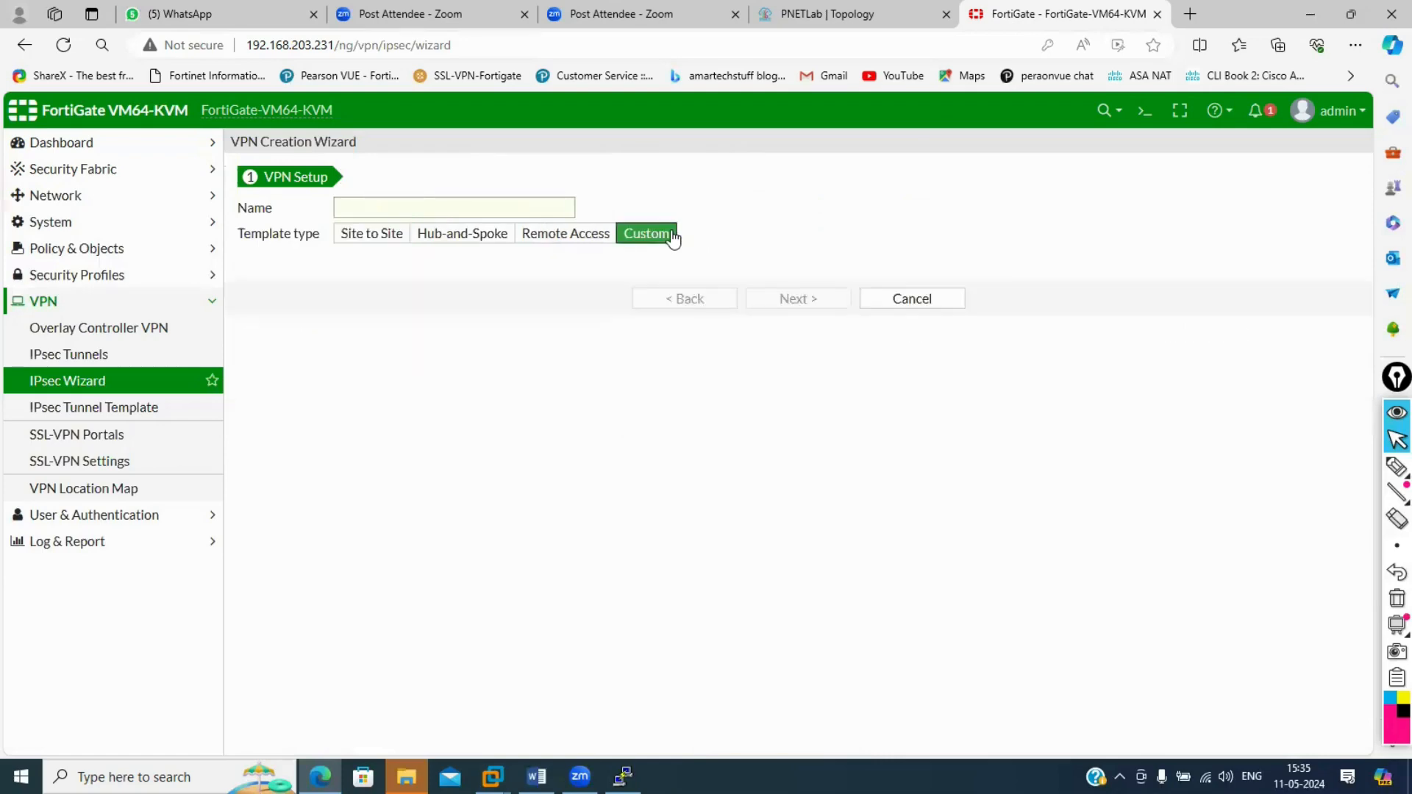
Compare the setup options of the Site to Site, Remote Access and Custom template types for the new IPsec tunnel.
left_click(355, 241)
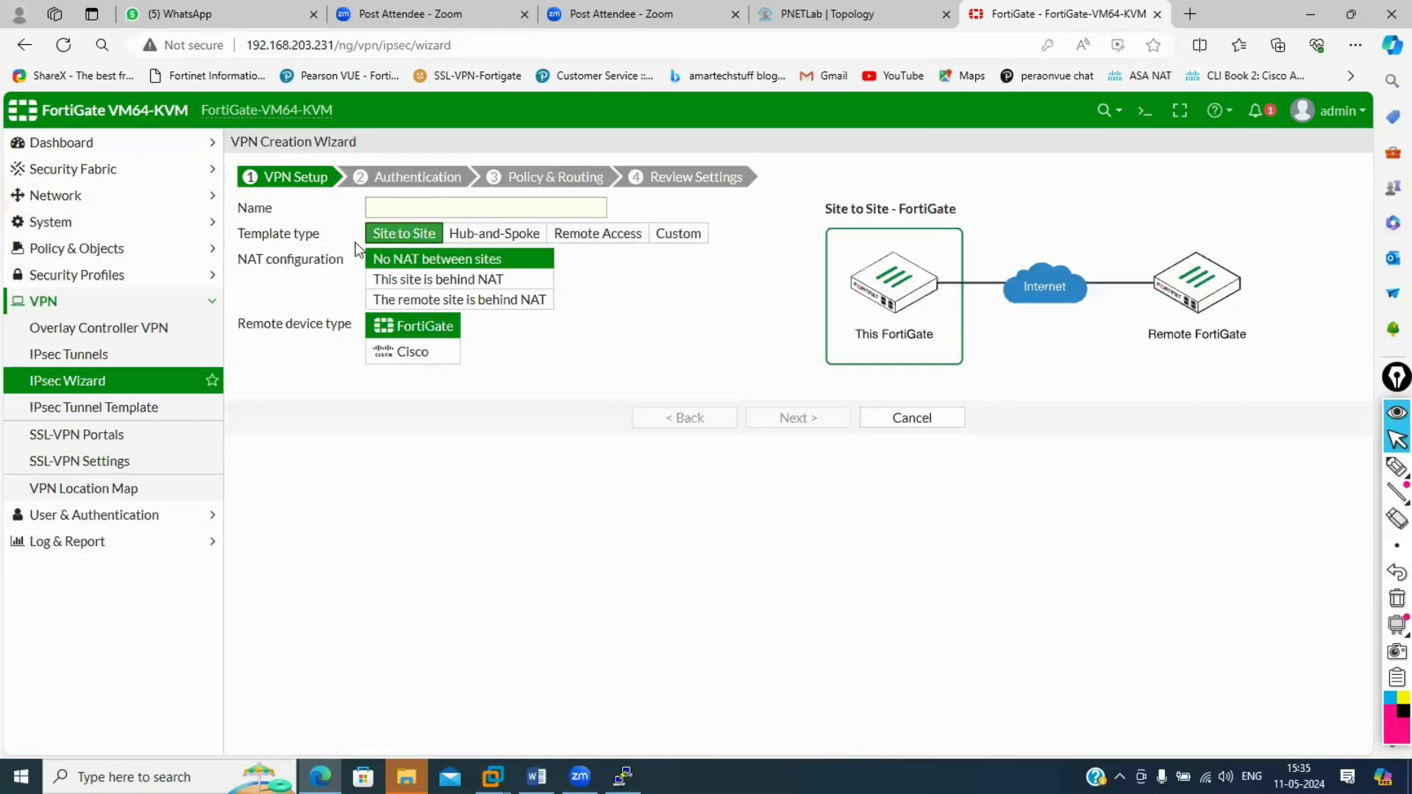
left_click(588, 235)
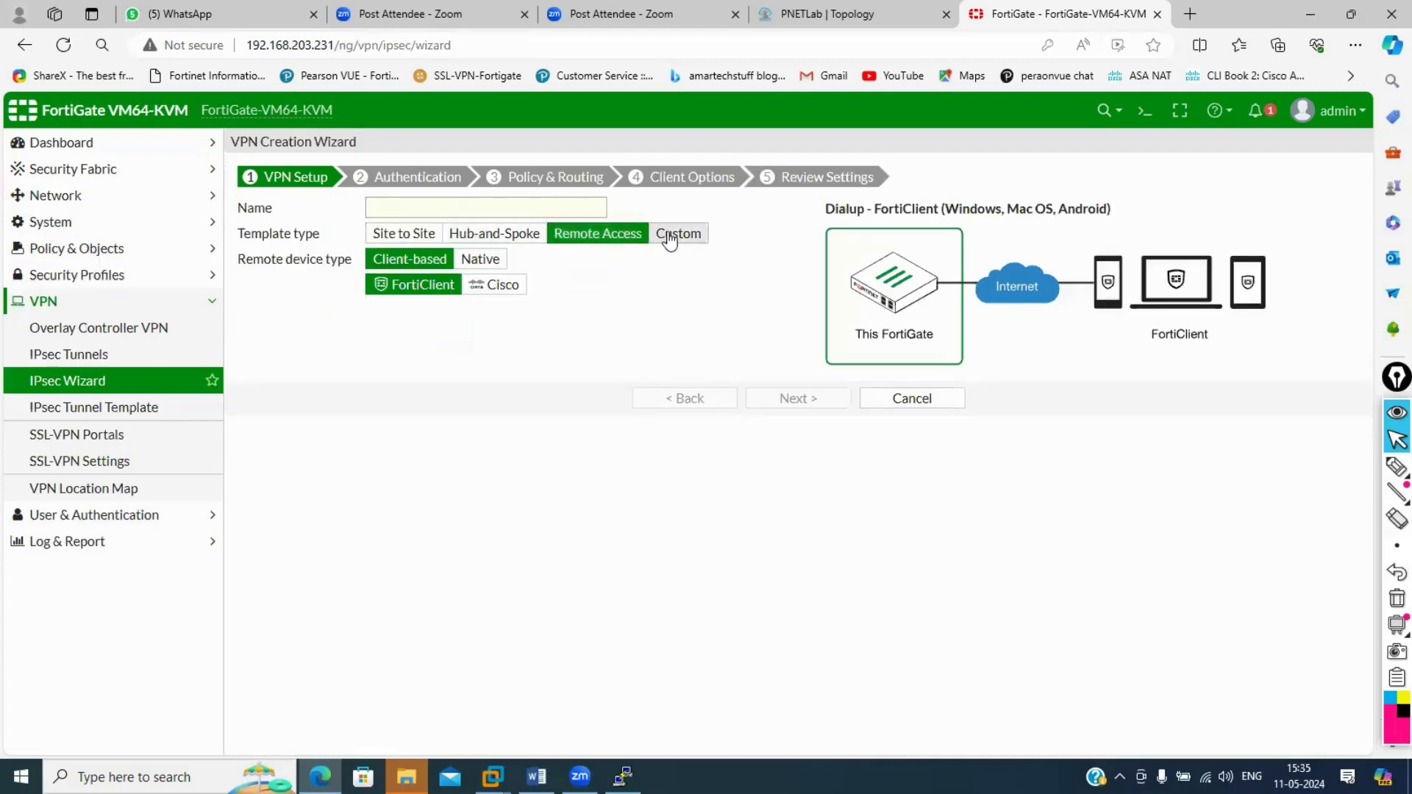
left_click(669, 236)
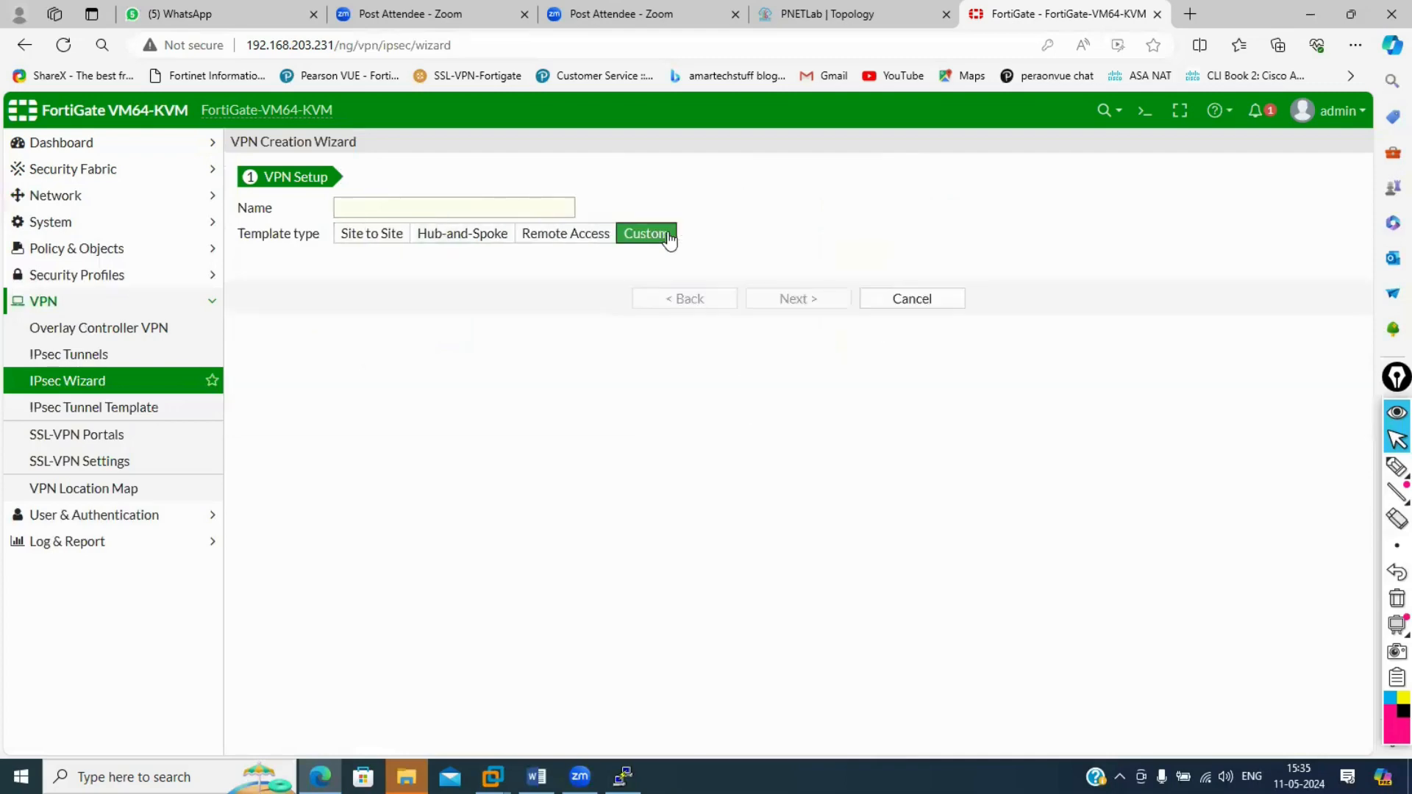
left_click(497, 208)
left_click(784, 425)
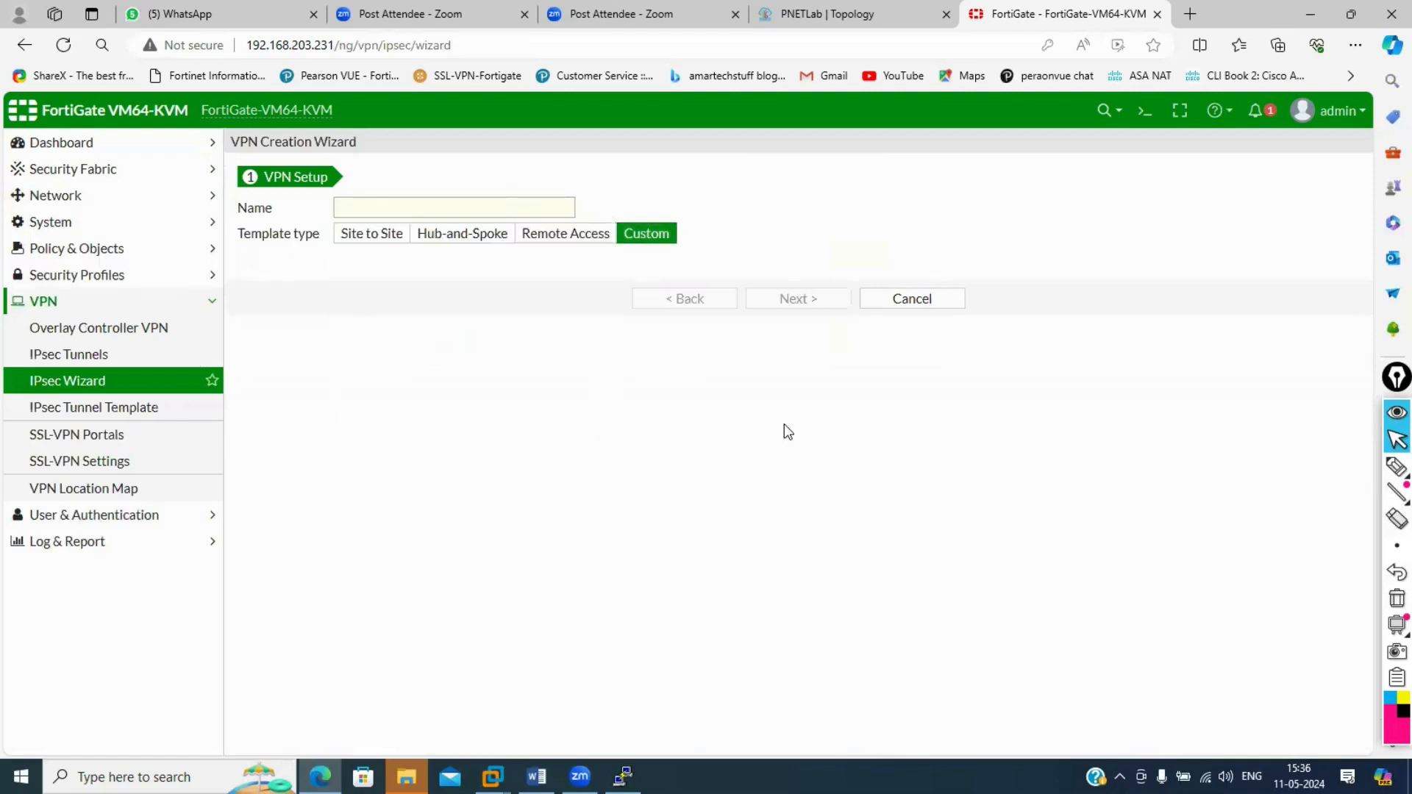
left_click(360, 235)
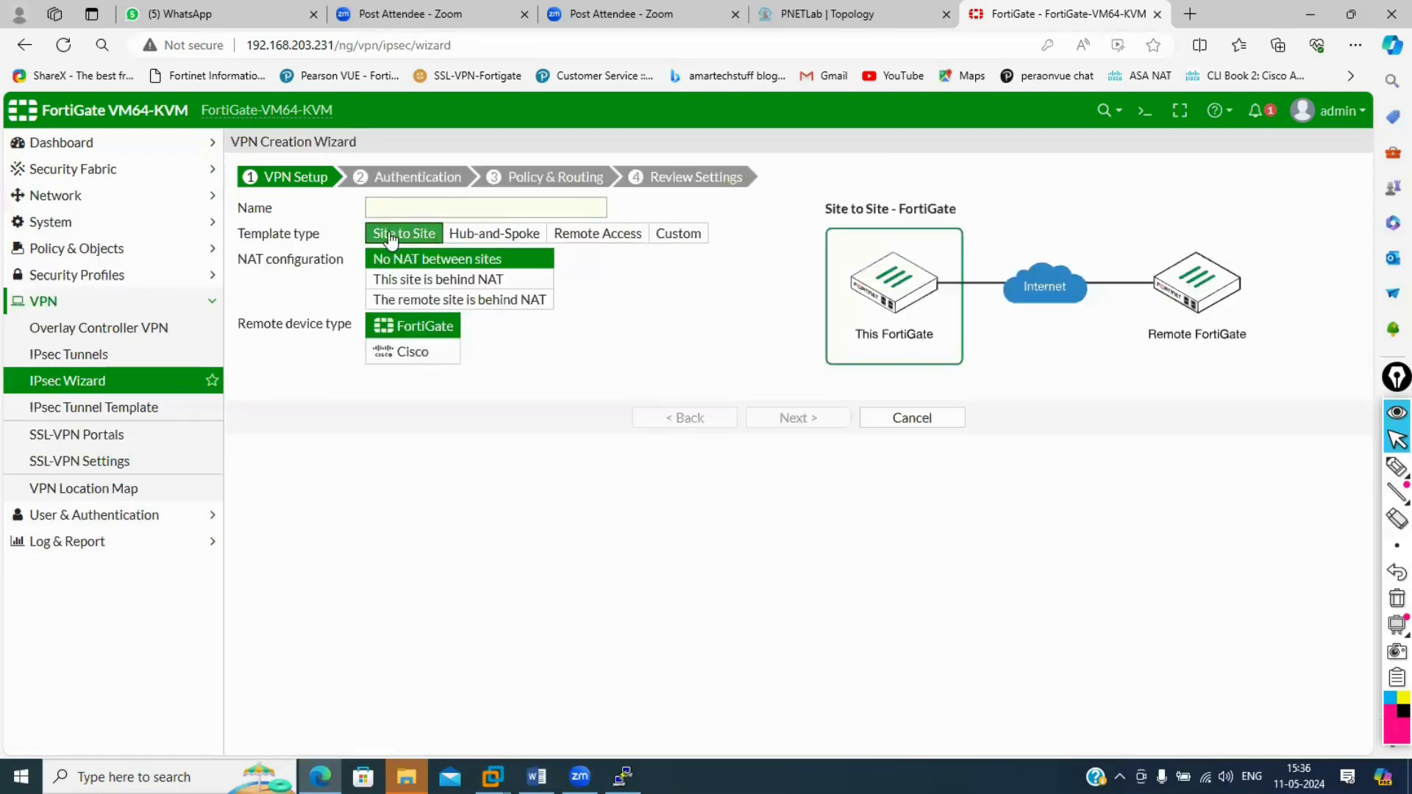
Leave the VPN creation wizard without creating a tunnel and view the list of SSL-VPN portals.
left_click(53, 358)
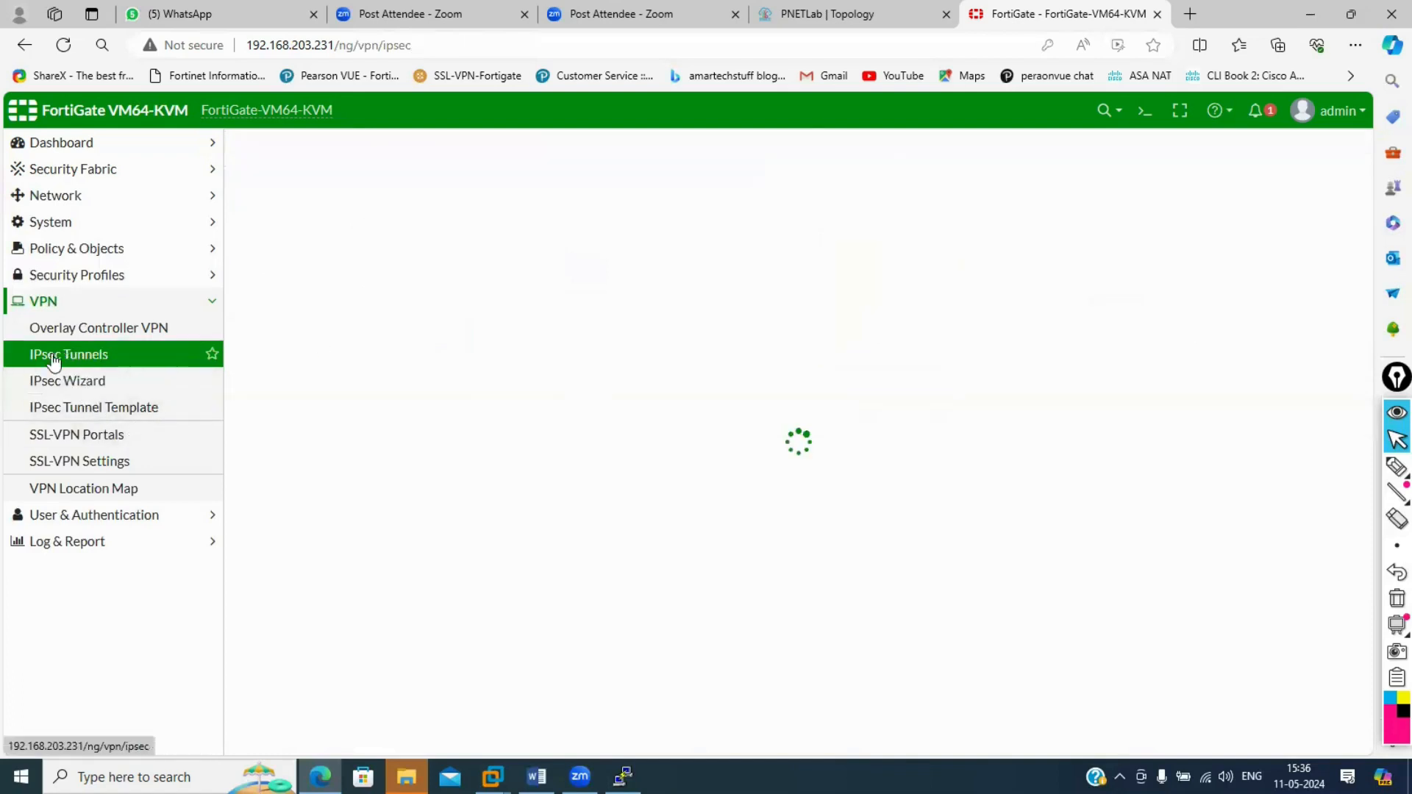
left_click(100, 440)
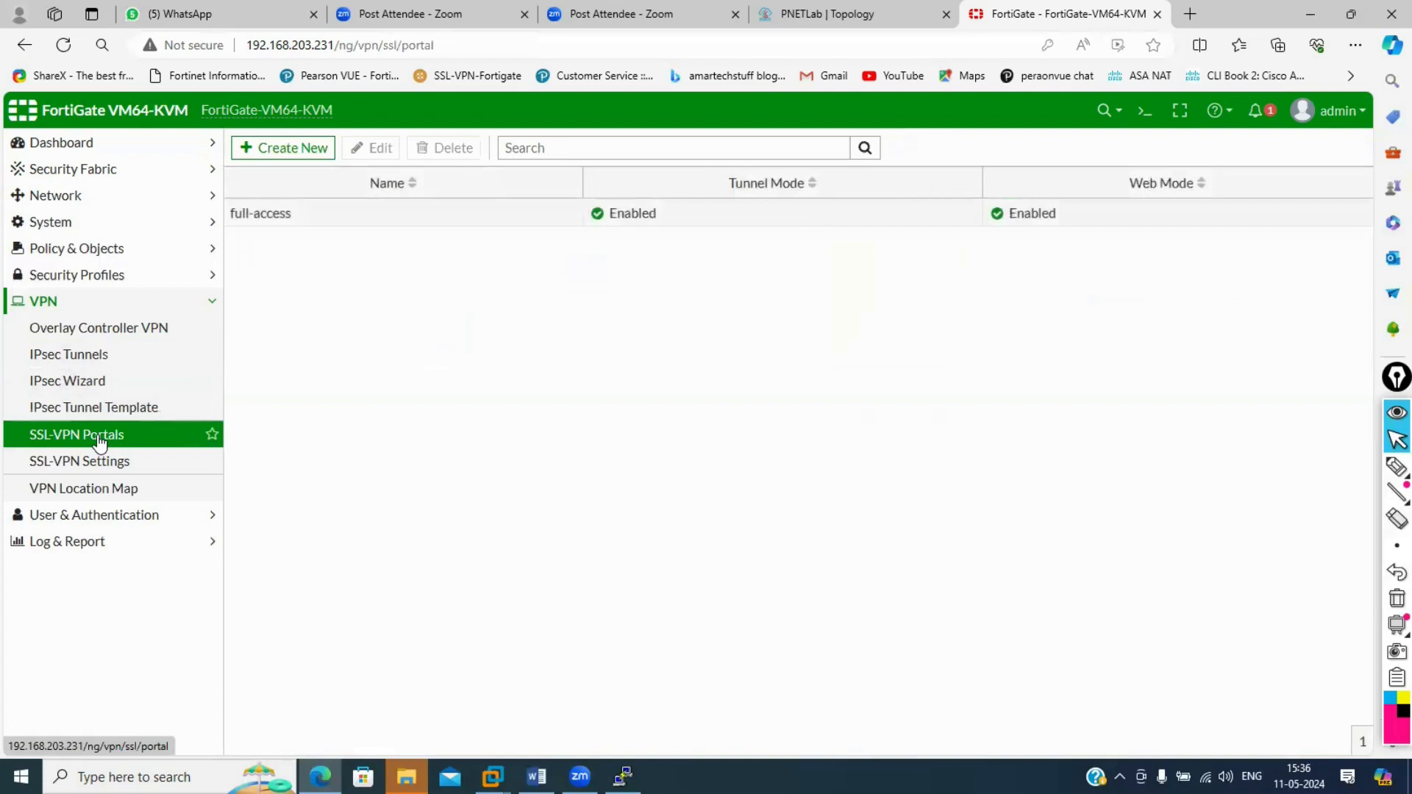
left_click(211, 301)
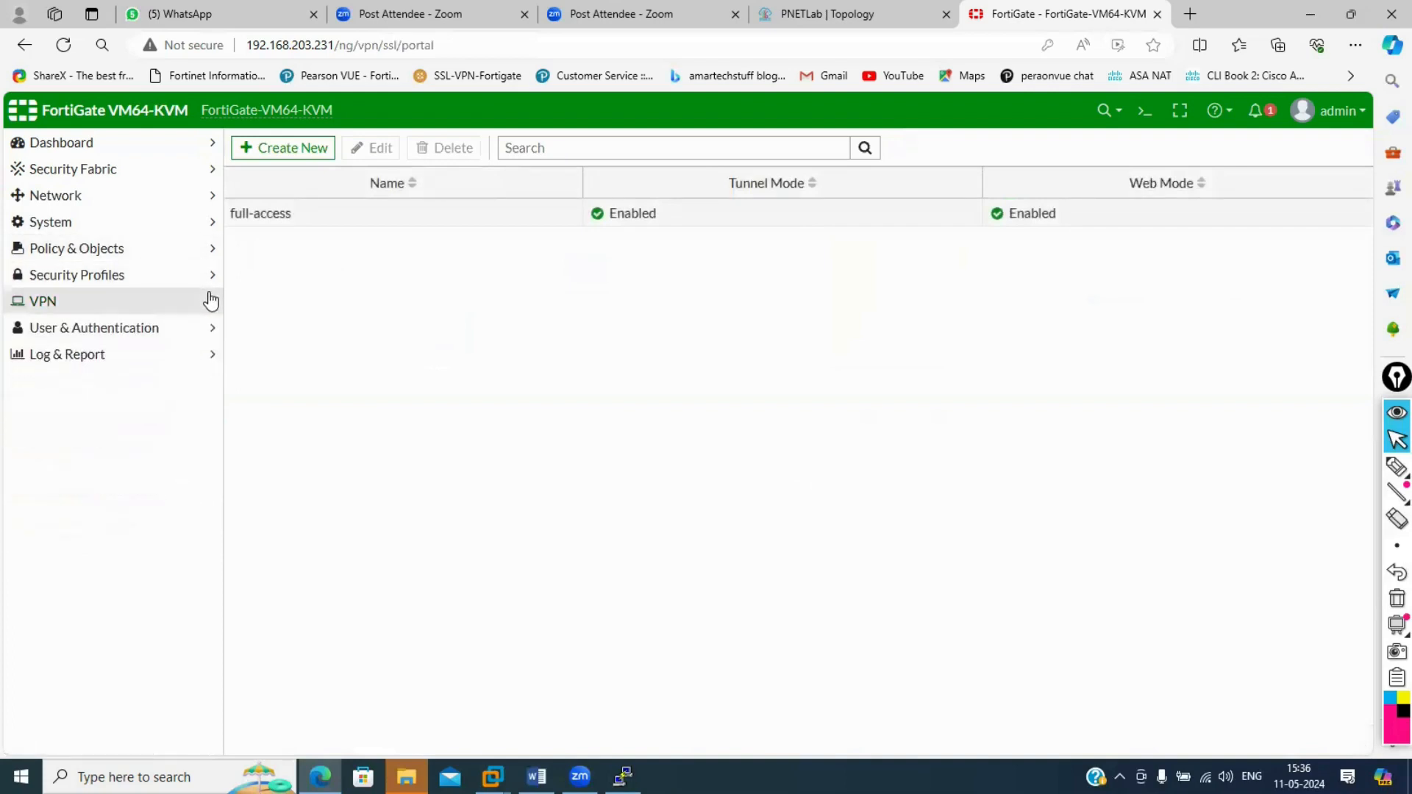